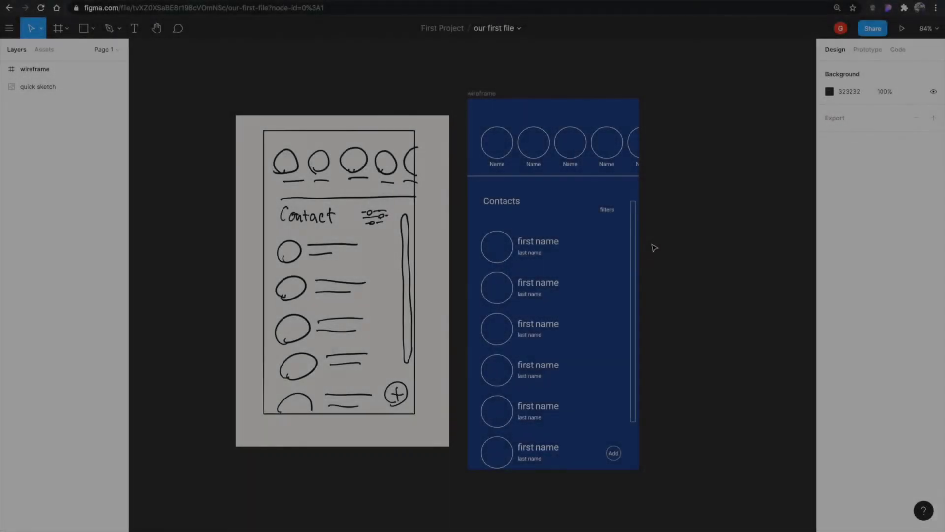
Create an iPhone 11 Pro / X frame, 375 × 812, beside the wireframe.
key(Escape)
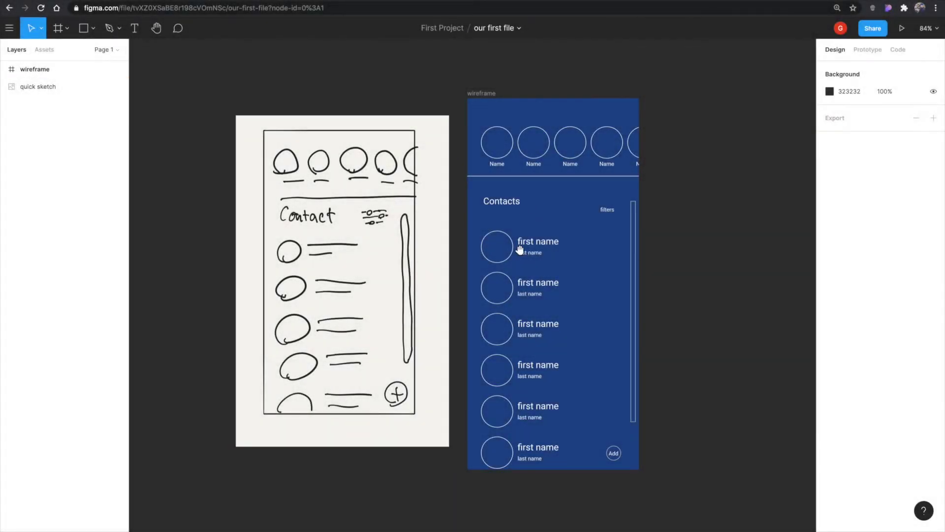
scroll(522, 249, right, 4)
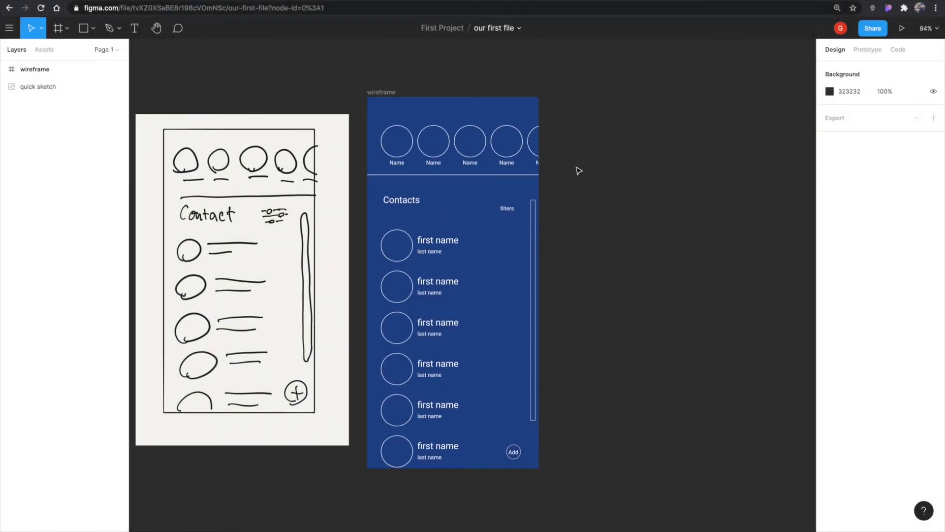
drag(474, 70, 429, 63)
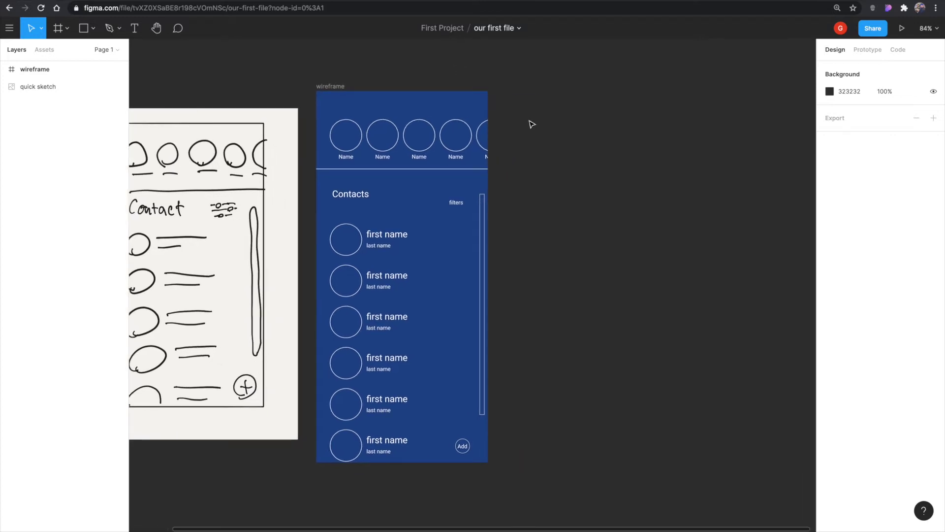
key(f)
click(849, 111)
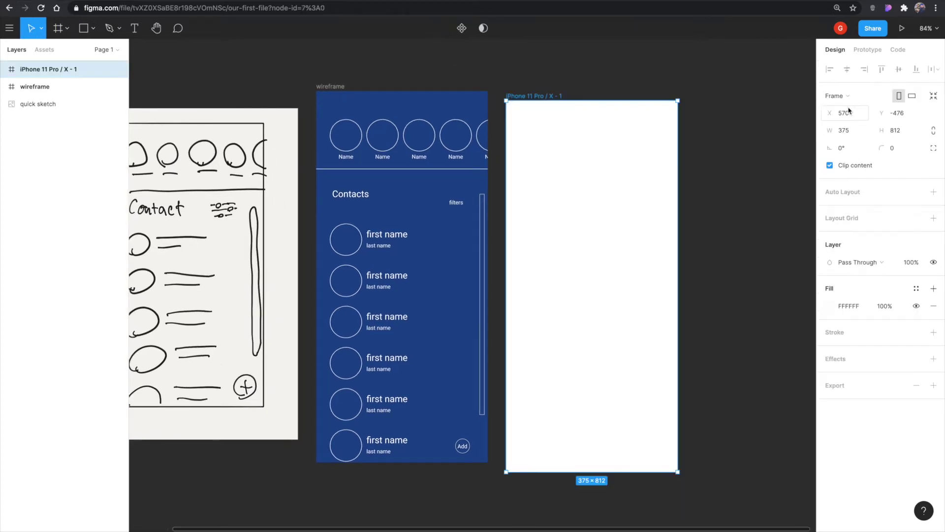
click(512, 87)
click(523, 95)
key(Delete)
click(327, 87)
drag(328, 86, 545, 88)
key(ctrl+z)
key(ctrl+z)
click(348, 69)
Select both the wireframe and the blank iPhone frame and set their corner radius to 40.
click(337, 88)
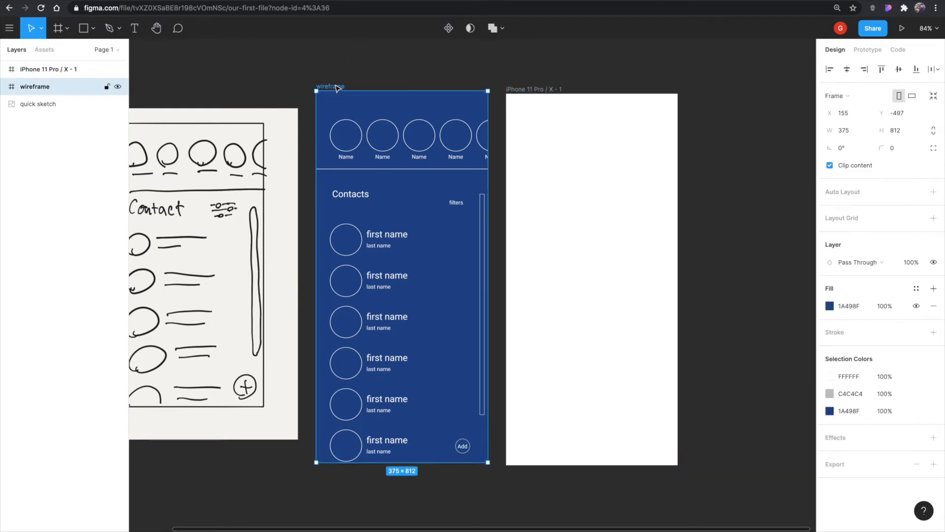
shift+click(532, 88)
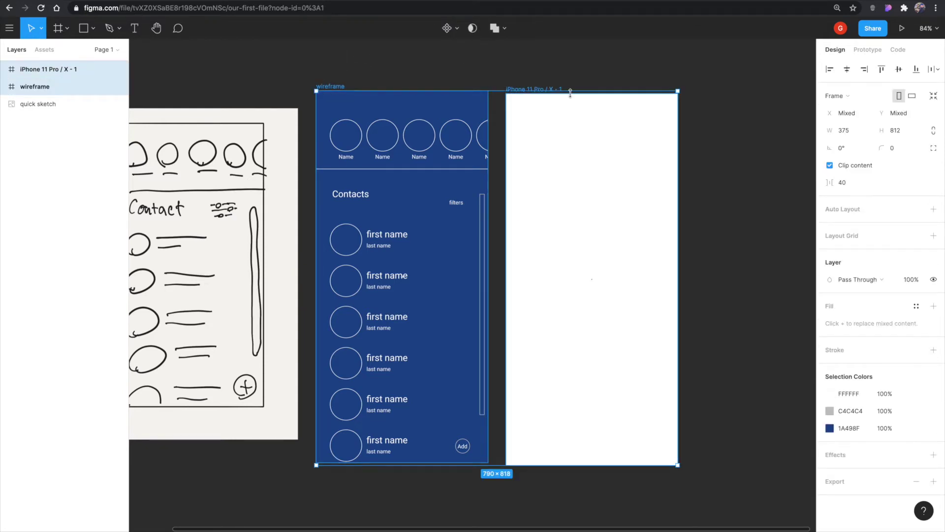
click(896, 152)
key(Tab)
click(558, 69)
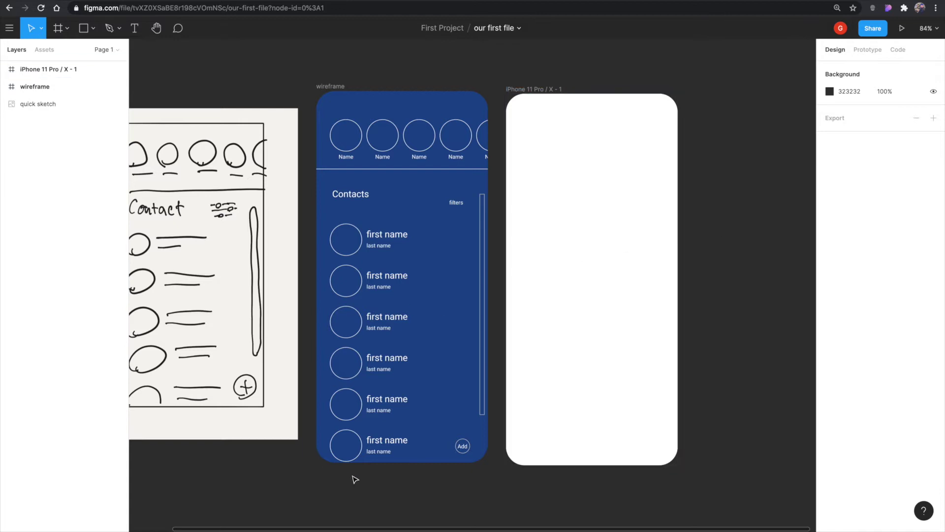
Move the blank iPhone frame slightly away from the wireframe to X 583, Y -491, and rename it "design".
scroll(354, 479, left, 2)
drag(543, 94, 551, 95)
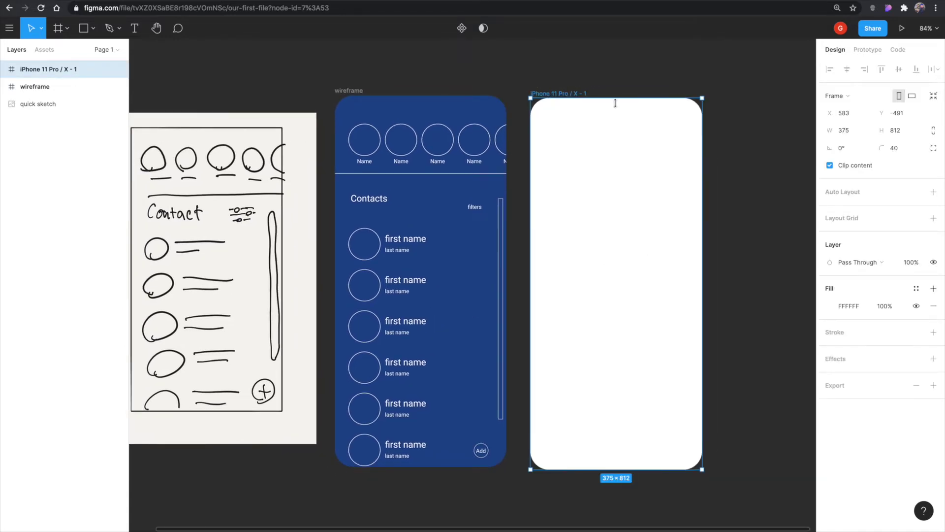
click(732, 146)
double_click(38, 71)
text(design)
key(Return)
key(Escape)
Draw a rectangle spanning the full 375 width of the design frame's upper edge and set its height to 225.
key(r)
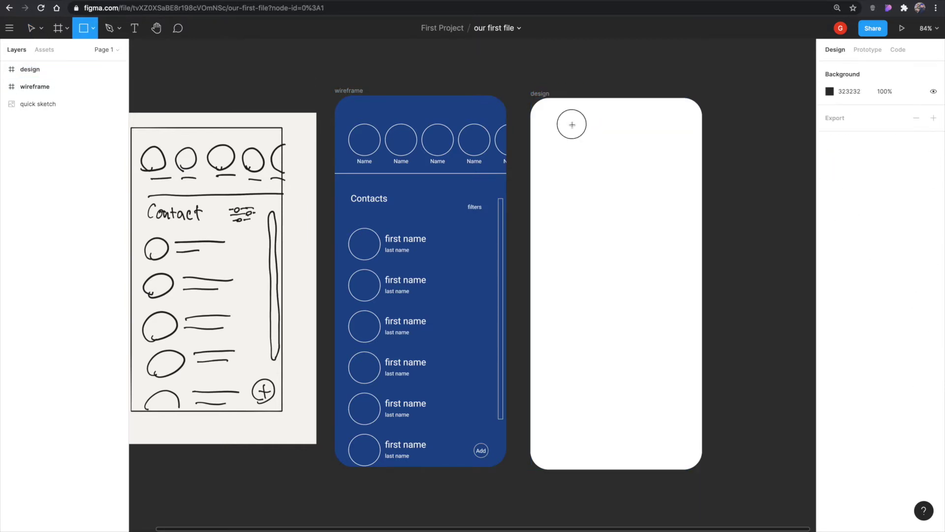
drag(572, 124, 644, 192)
mouse_move(601, 150)
mouse_down()
mouse_move(563, 130)
mouse_move(702, 129)
mouse_up()
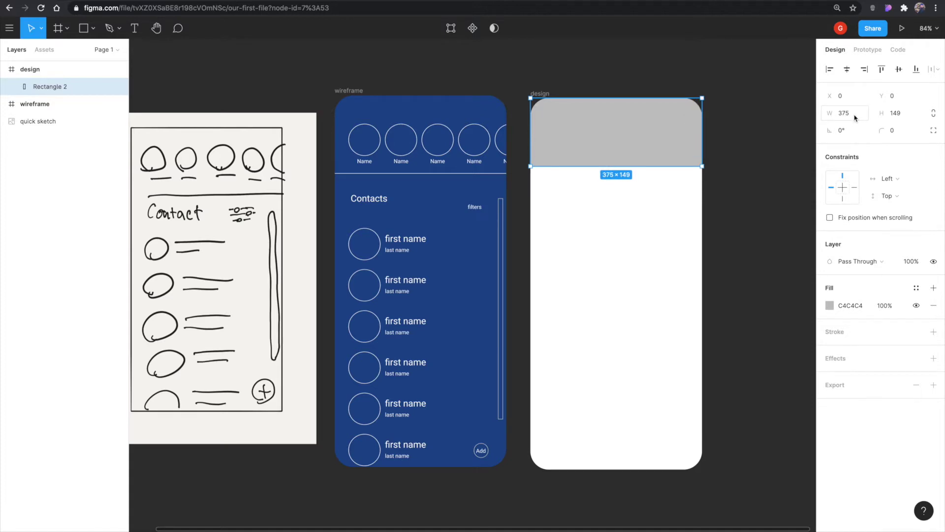
click(898, 116)
text(225)
key(Return)
Edit the rectangle's vertices, raising its lower-right corner so the bottom edge slopes upward to the right.
key(Return)
click(605, 170)
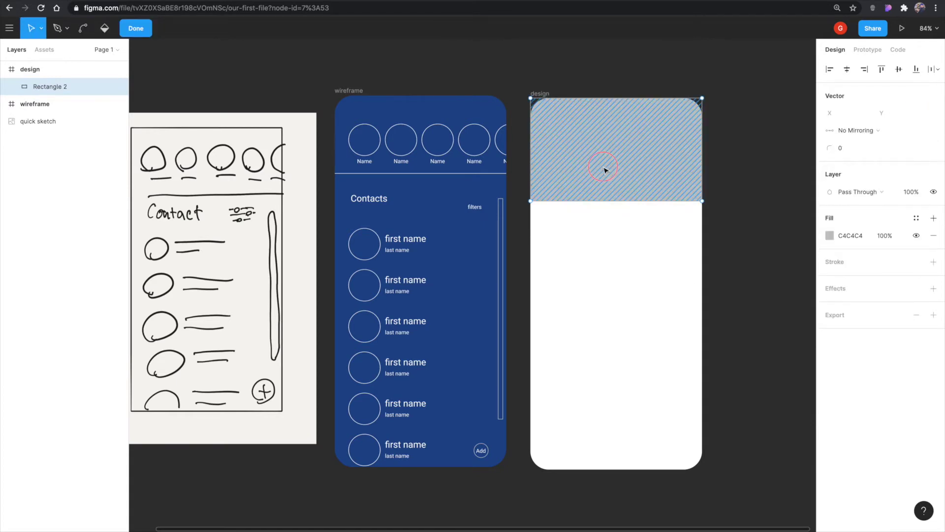
key(Escape)
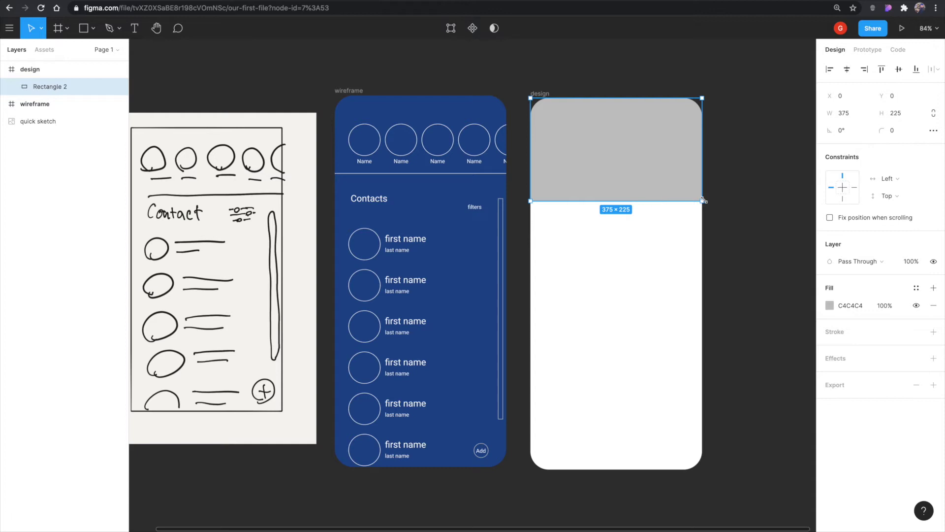
key(Return)
mouse_move(700, 200)
mouse_down()
mouse_move(654, 178)
mouse_move(583, 211)
mouse_move(666, 169)
mouse_move(612, 260)
mouse_move(582, 236)
mouse_move(590, 263)
mouse_move(672, 202)
mouse_move(702, 205)
mouse_move(703, 182)
mouse_up()
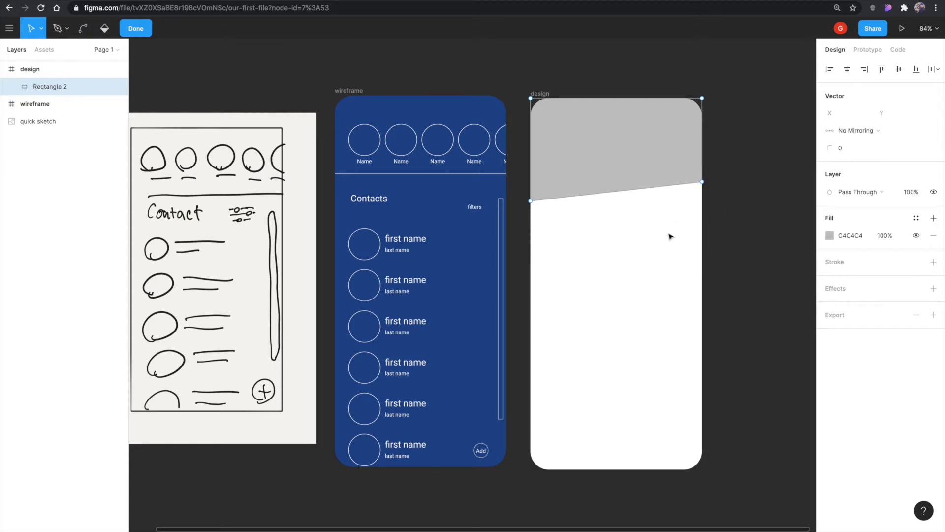
key(Escape)
click(584, 274)
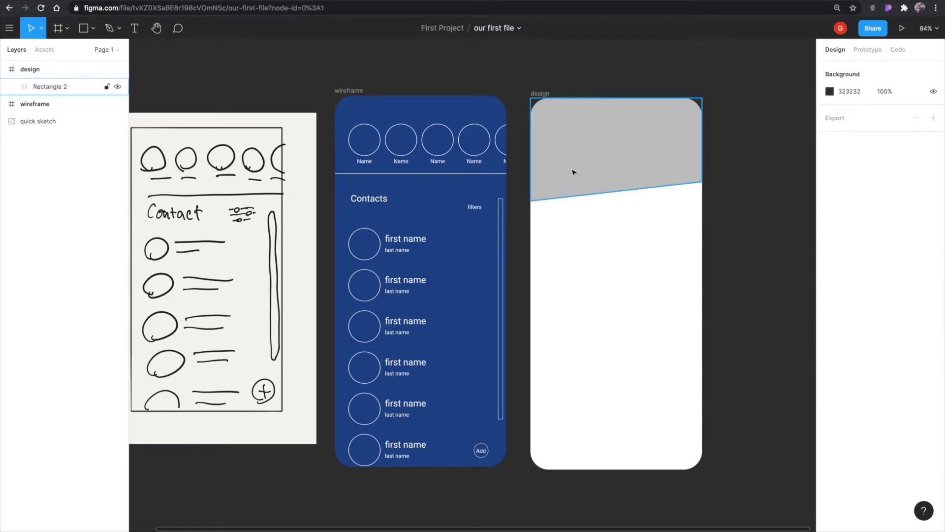
Rename the sloped rectangle's layer as "quick contact bg".
click(570, 156)
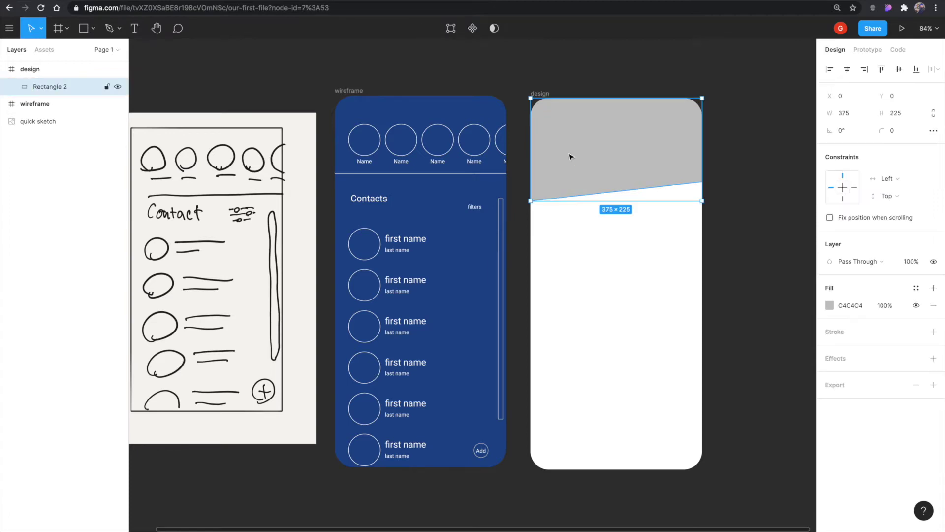
double_click(48, 89)
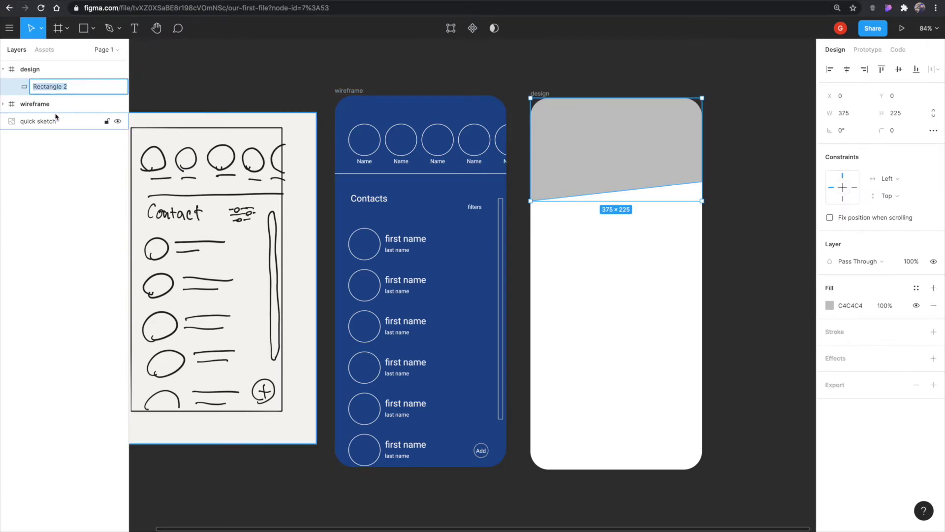
text(quick contact bg)
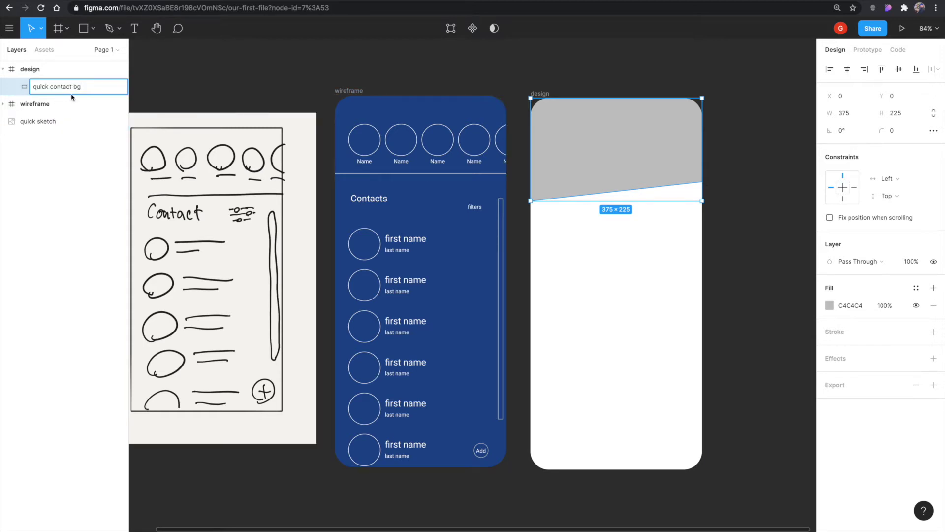
click(270, 81)
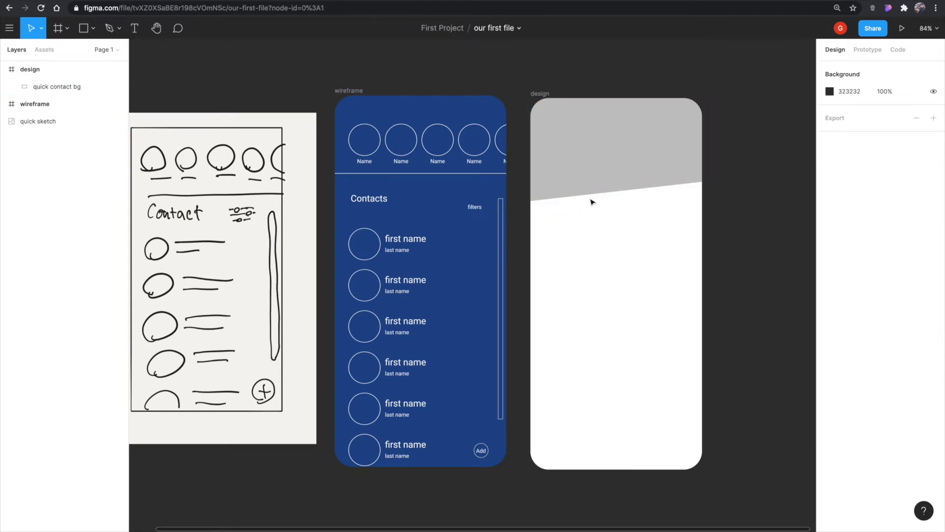
Change the quick contact bg fill to a linear gradient with its first stop set to red FF0000.
click(576, 148)
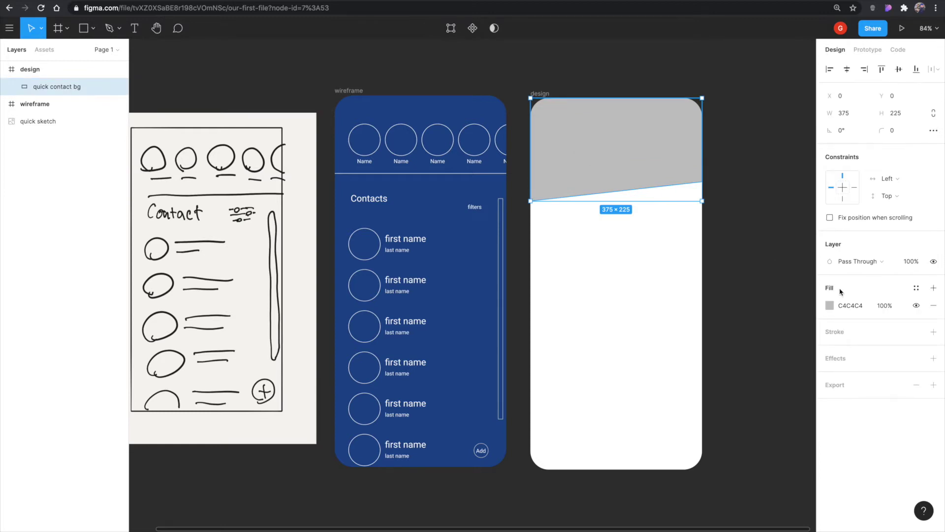
click(830, 306)
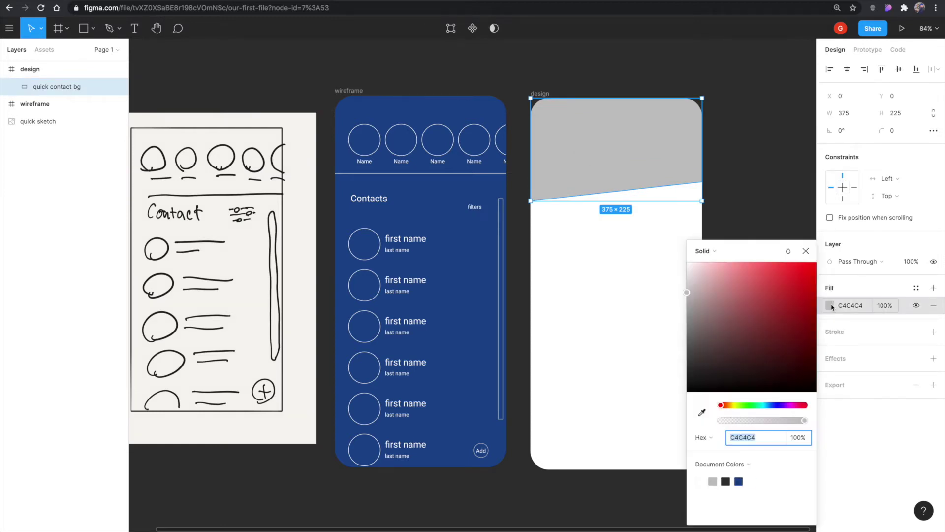
click(710, 252)
click(717, 262)
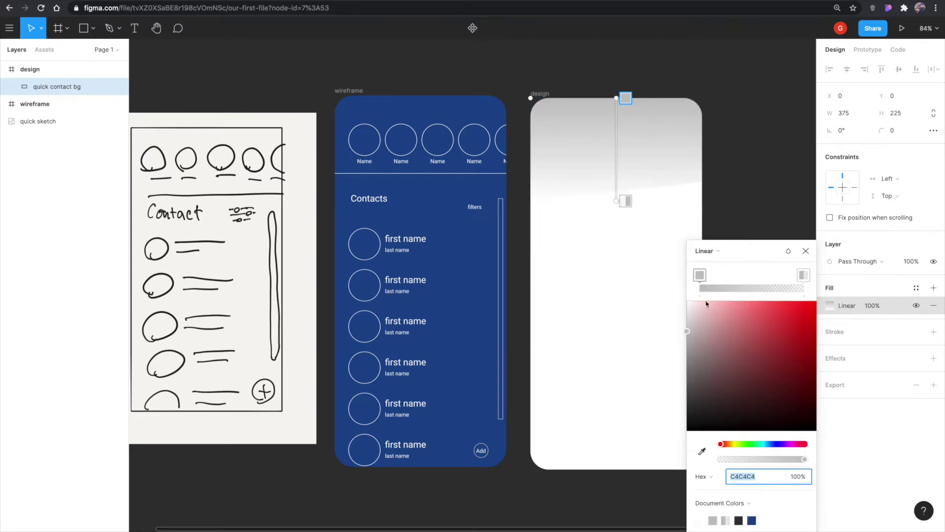
drag(723, 332, 818, 303)
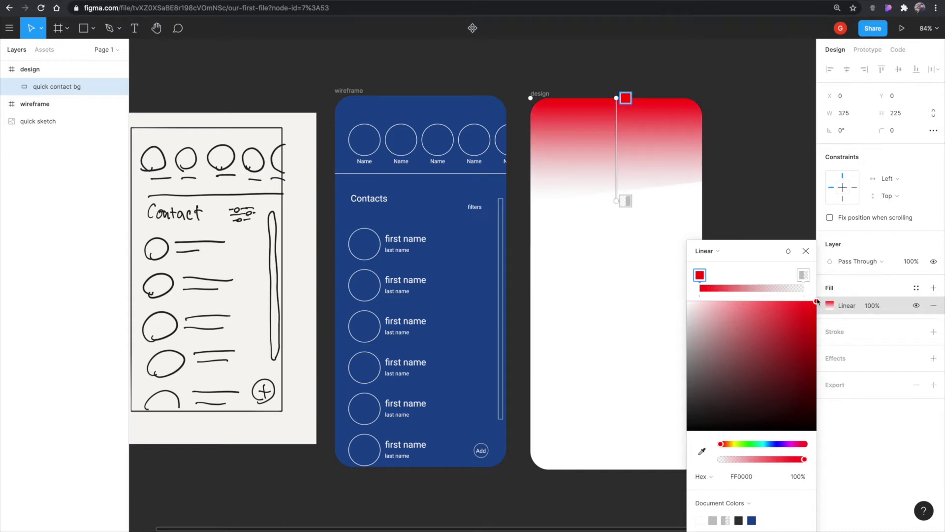
Set the gradient's second stop to dark red 821818 at 100% opacity.
click(625, 200)
drag(770, 322, 825, 359)
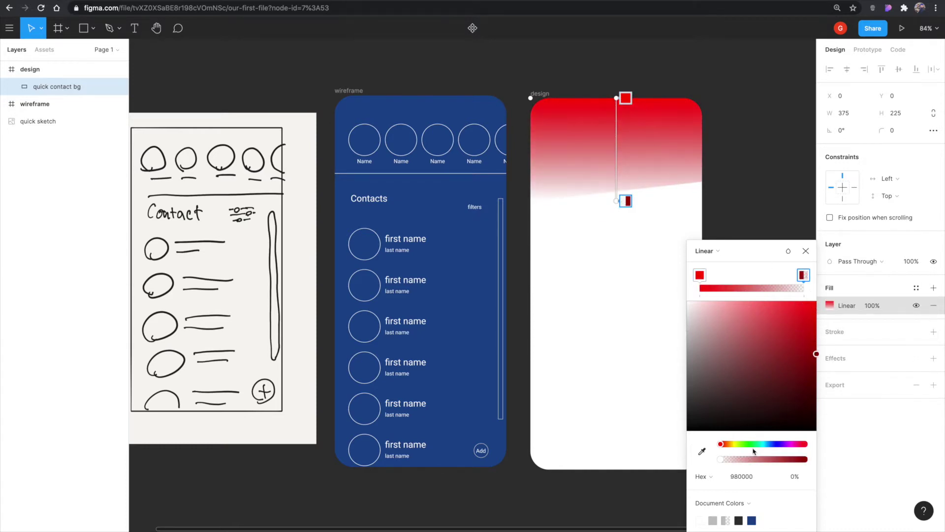
drag(726, 462, 835, 461)
drag(787, 320, 792, 364)
Reposition the gradient handles so it runs horizontally from the shape's left edge to its right edge.
drag(616, 98, 550, 139)
drag(621, 199, 701, 139)
drag(550, 140, 530, 139)
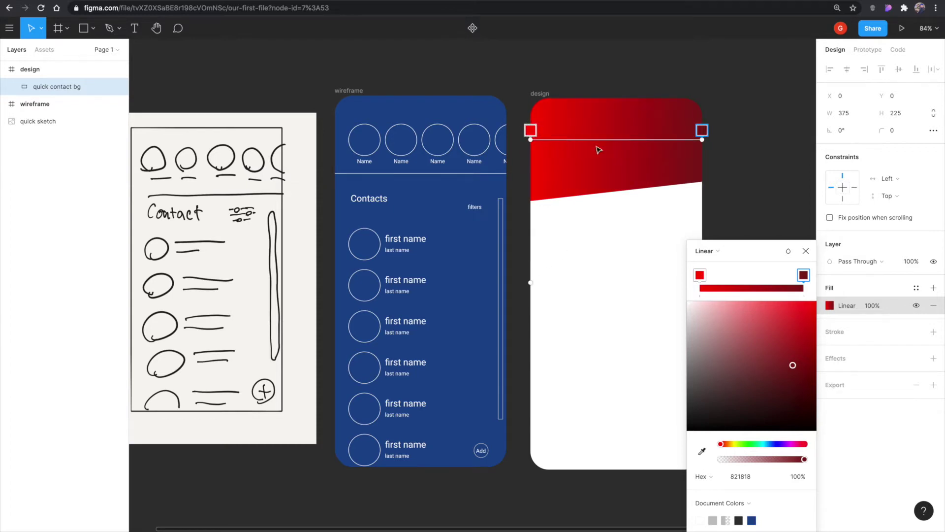
Recolor the header gradient, setting the left stop to blue-violet and the right stop to deep purple.
click(700, 275)
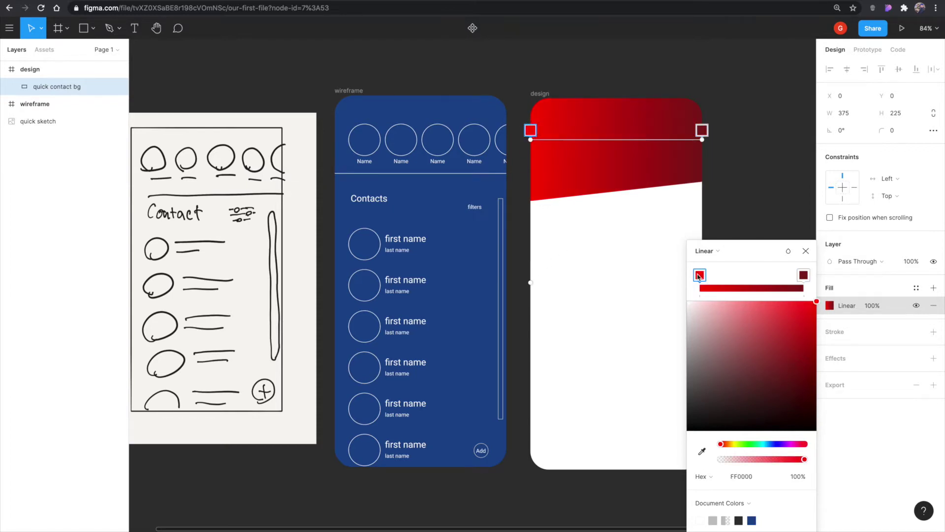
click(801, 276)
click(697, 277)
click(746, 477)
key(Tab)
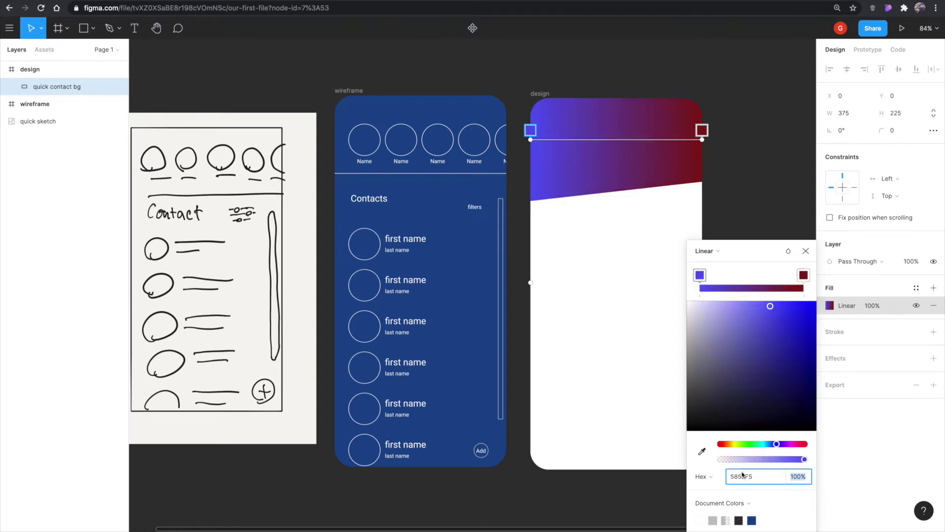
click(803, 275)
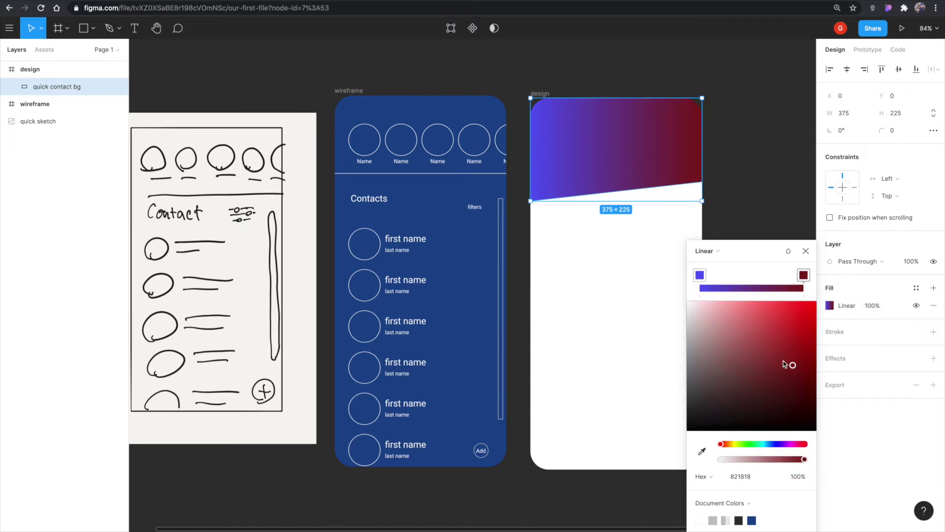
click(746, 477)
key(Return)
click(502, 66)
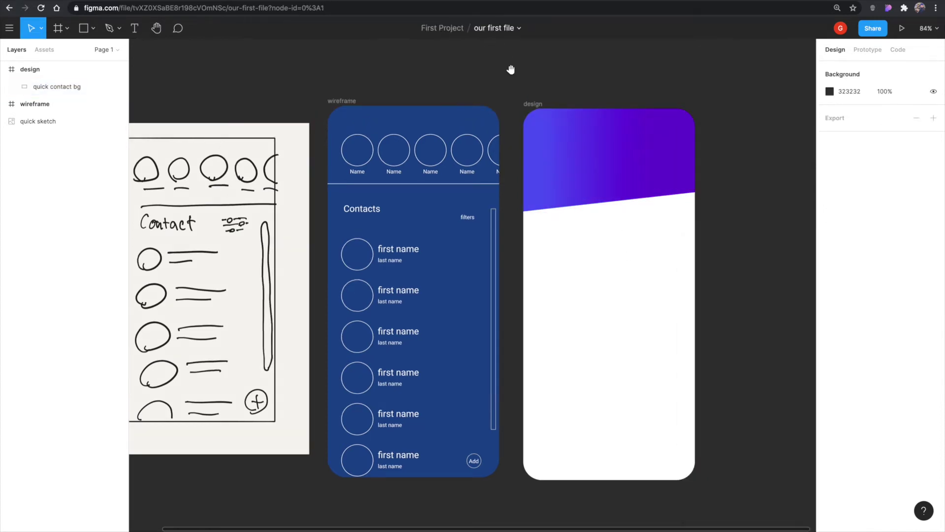
Set the design frame's background fill to the dark navy 191925.
drag(511, 69, 482, 69)
click(504, 103)
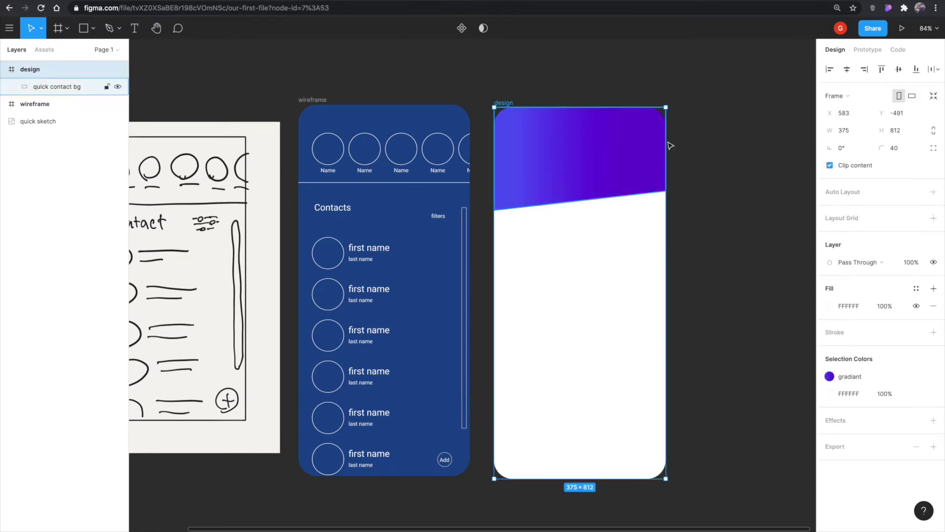
click(857, 395)
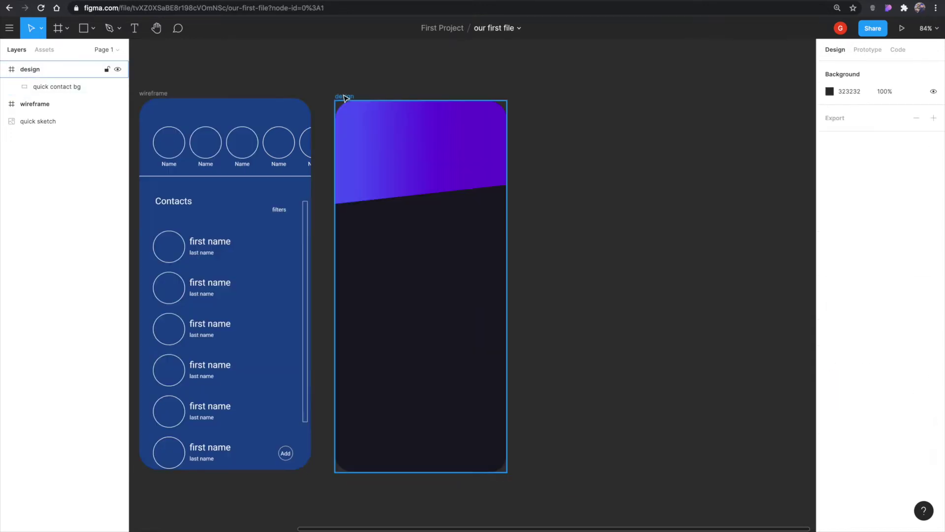
click(344, 98)
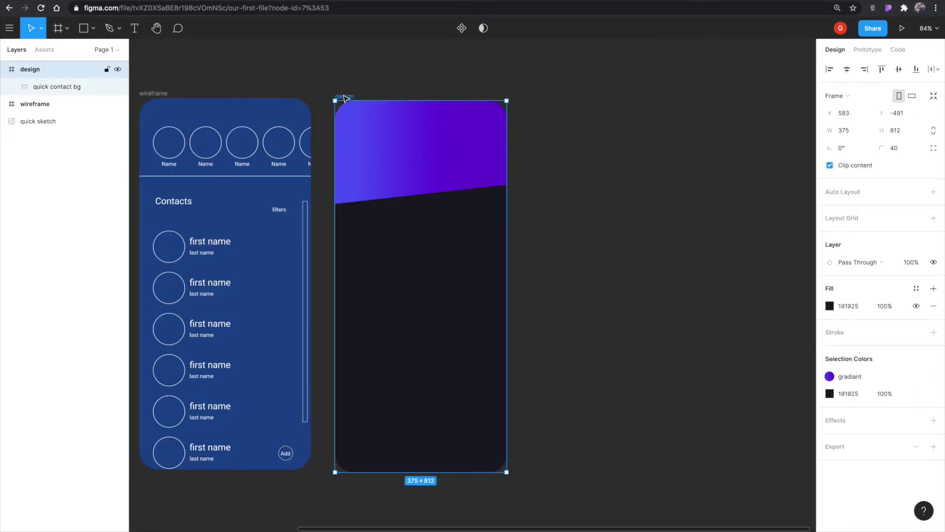
click(830, 306)
click(738, 272)
mouse_move(777, 287)
mouse_down()
mouse_move(728, 305)
mouse_move(728, 373)
mouse_up()
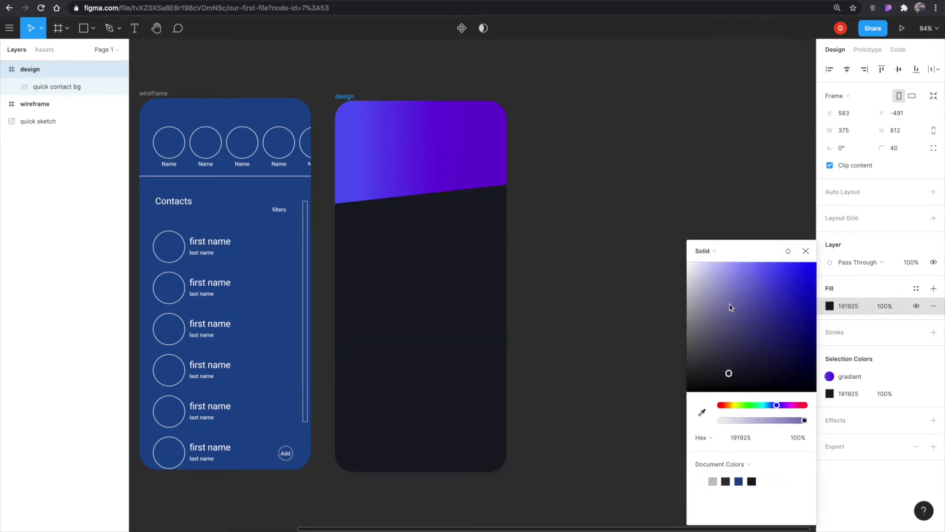
click(560, 251)
Switch to the Unsplash website and search for "person" photos.
drag(940, 145, 355, 71)
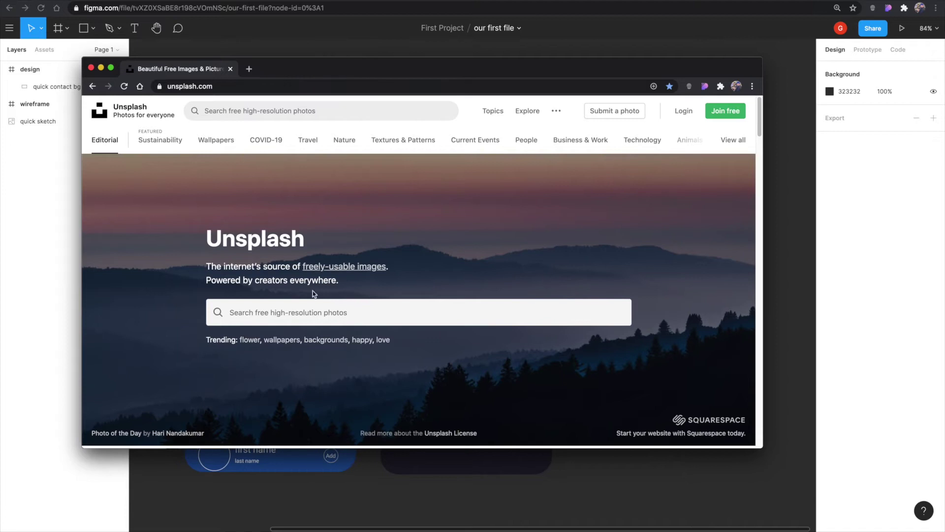
text(pers)
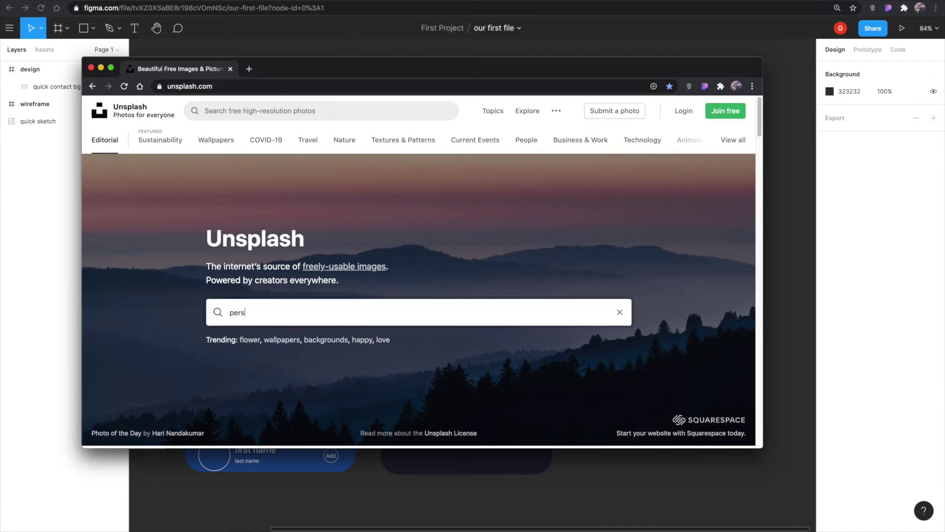
key(Return)
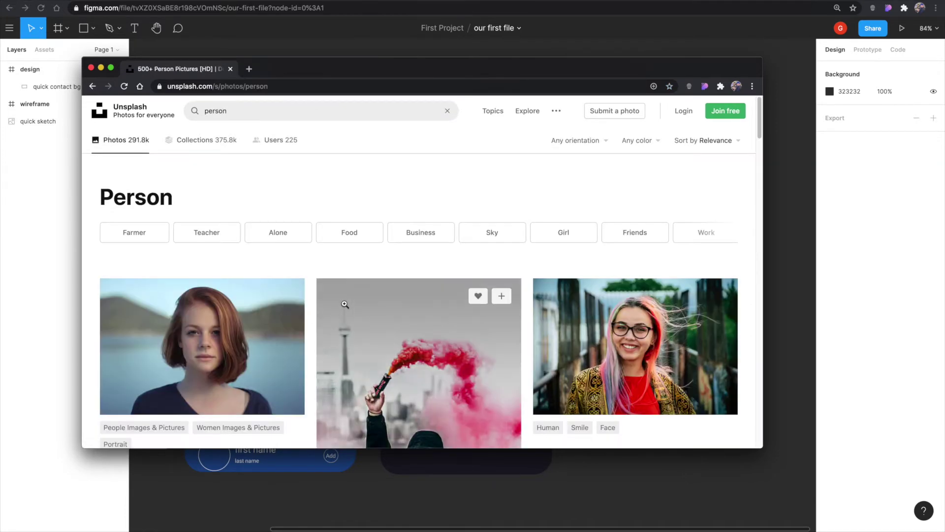
Copy the portrait of the red-haired woman by the lake from Unsplash and paste it into the Figma file.
scroll(345, 303, down, 3)
right_click(239, 263)
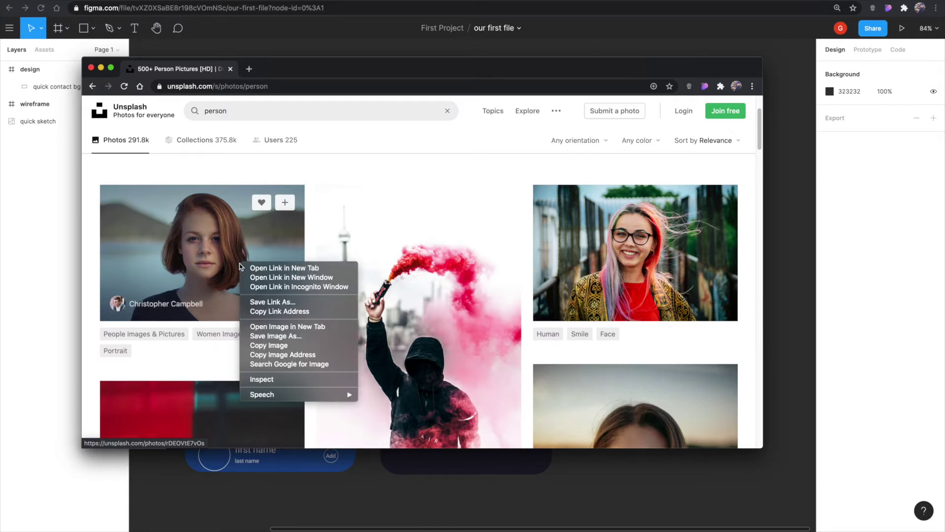
click(280, 346)
key(super+grave)
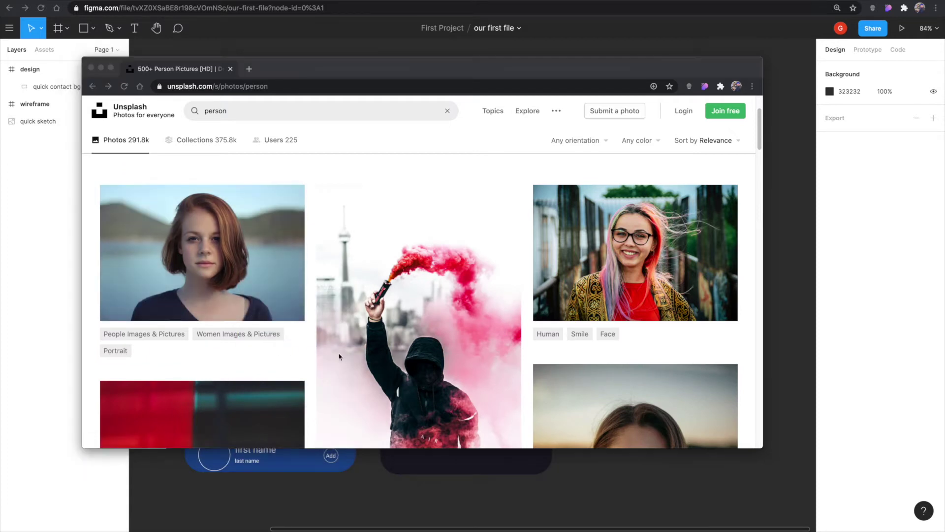
click(769, 348)
key(super+v)
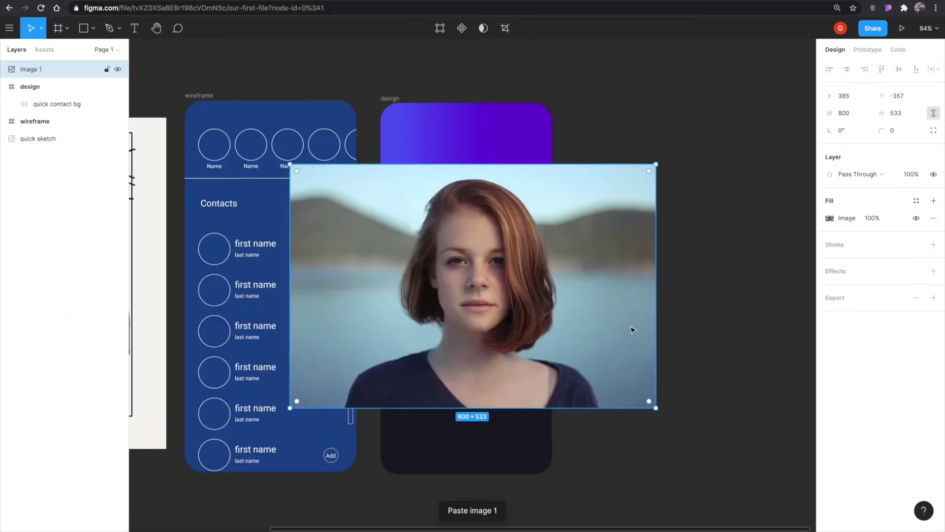
Move the pasted portrait clear of the design frame, then crop and shrink it to about 168 × 221.
key(shift+Right)
key(shift+Right)
key(shift+Right)
key(shift+Right)
key(shift+Right)
key(shift+Right)
key(shift+Right)
key(shift+Right)
key(shift+Right)
key(shift+Right)
key(shift+Right)
key(shift+Right)
key(shift+Right)
key(shift+Right)
key(shift+Right)
key(shift+Right)
key(shift+Right)
key(shift+Right)
key(shift+Right)
key(shift+Right)
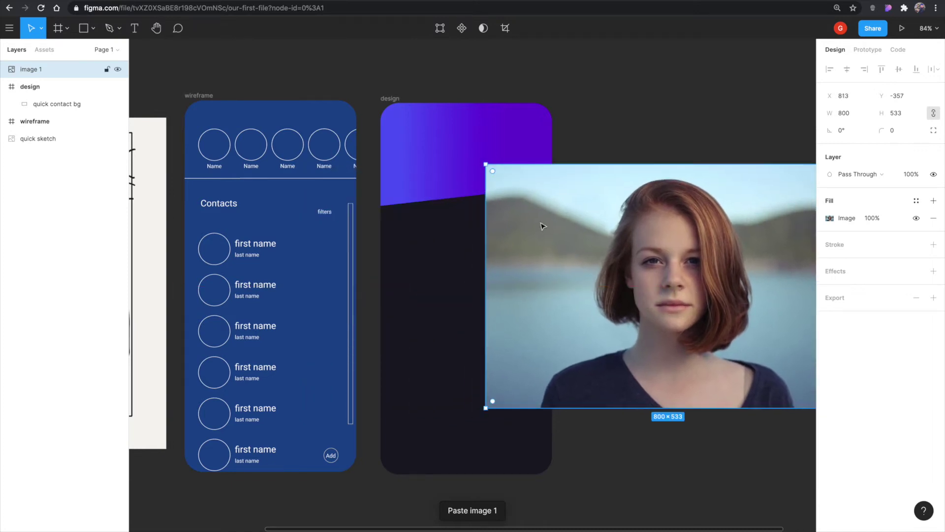
drag(486, 166, 721, 217)
drag(744, 260, 610, 265)
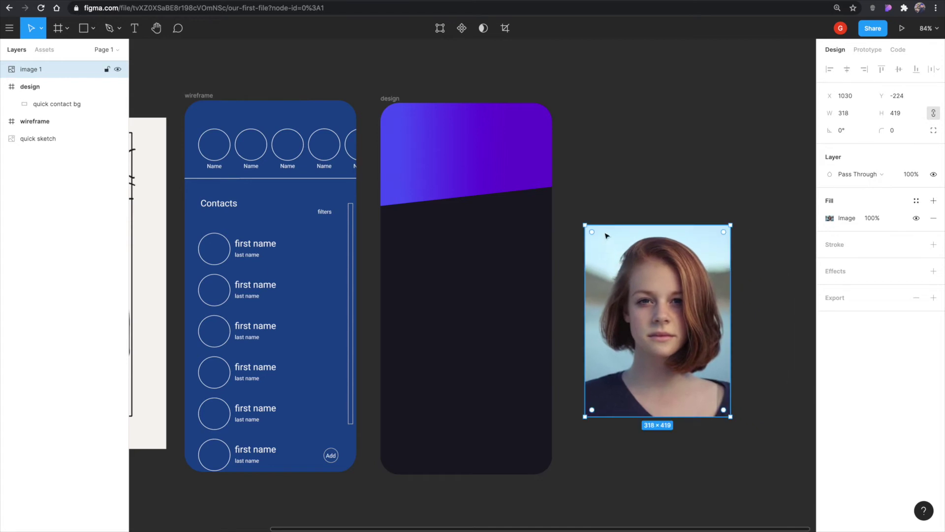
drag(586, 226, 654, 316)
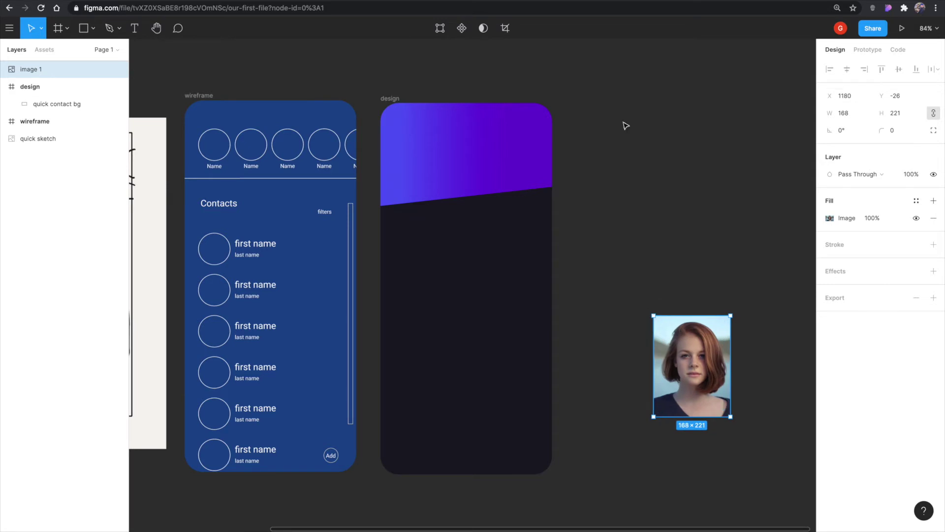
Check the size of the wireframe's first contact circle and resize the portrait to match it at 70 × 70.
click(224, 159)
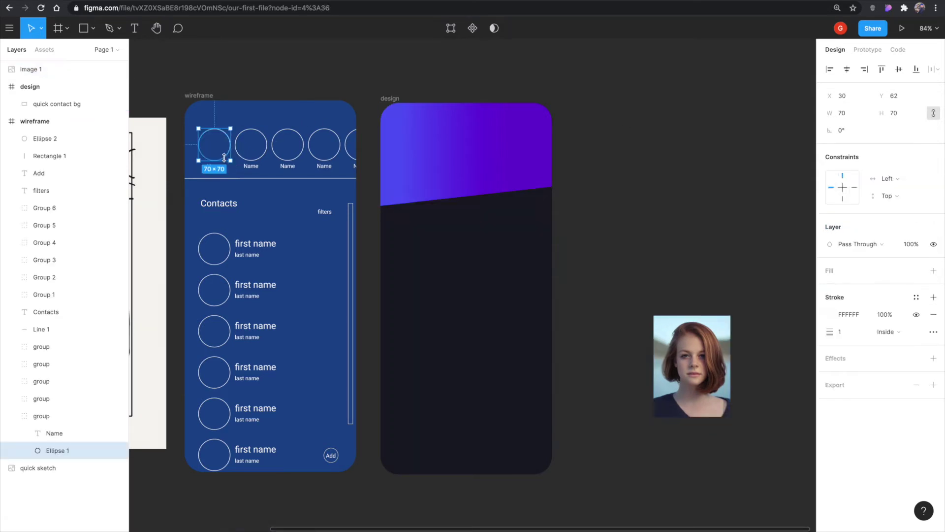
click(679, 251)
click(689, 345)
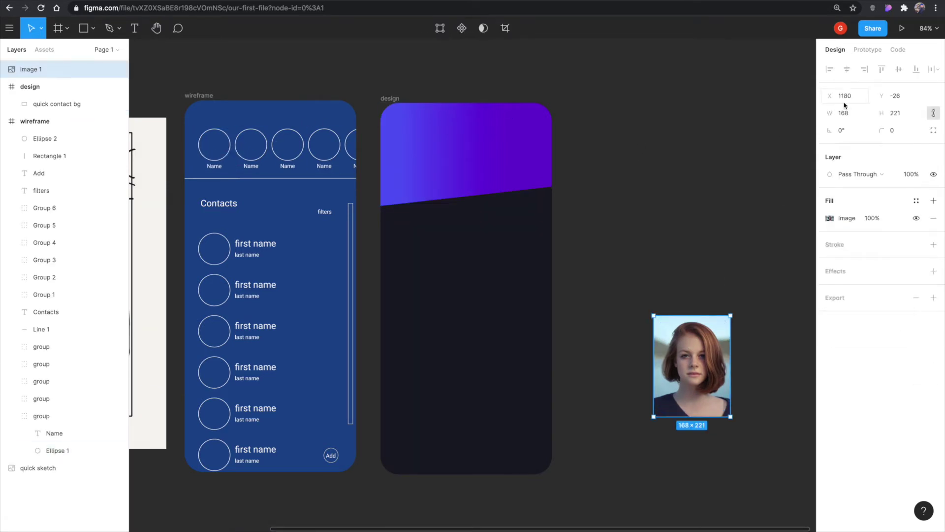
text(70)
key(Tab)
text(70)
key(Return)
Place the portrait in the left part of the design's gradient header and round it with a corner radius of 100.
click(692, 353)
drag(679, 340, 421, 163)
drag(886, 130, 903, 131)
drag(46, 132, 305, 129)
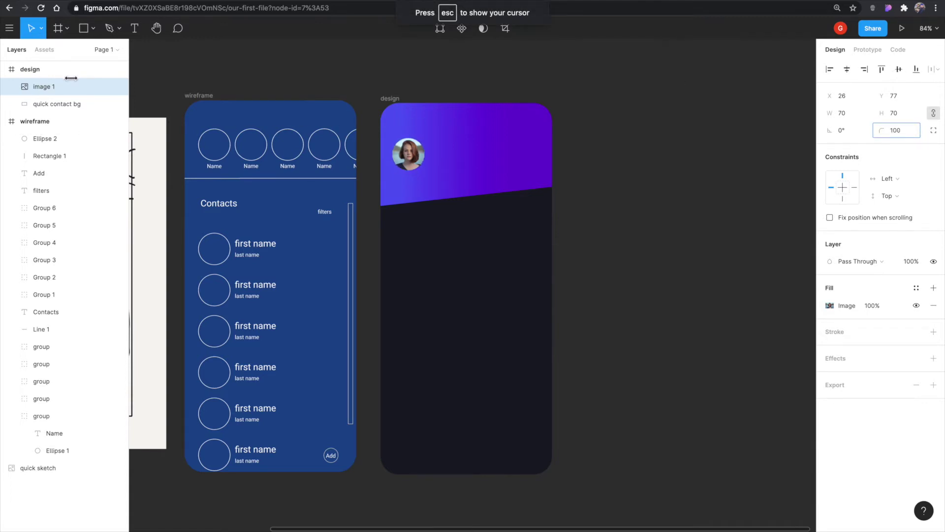
Copy the wireframe's first Name label into the design frame and center it beneath the round portrait.
double_click(221, 168)
key(ctrl+c)
click(409, 154)
key(ctrl+v)
click(469, 299)
drag(467, 291, 409, 179)
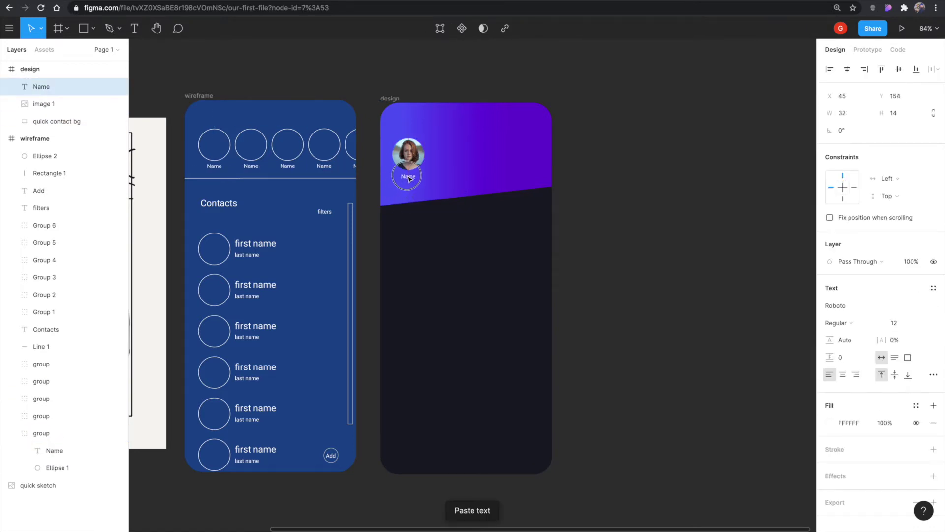
Browse the available font families for the design's Name label.
click(645, 251)
click(408, 177)
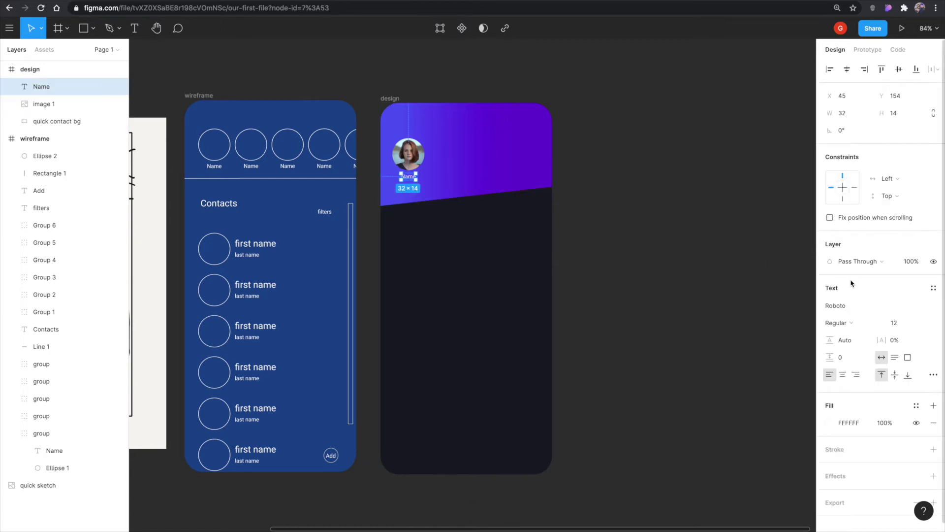
click(853, 308)
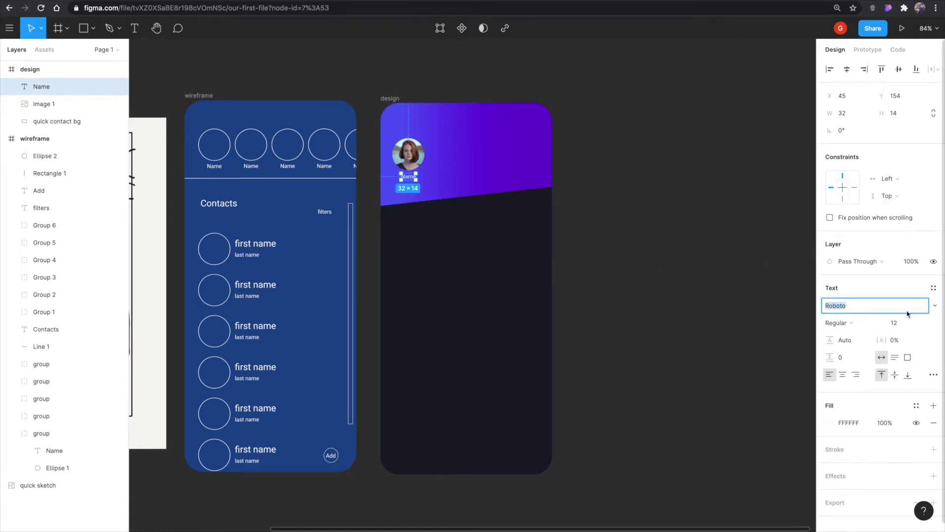
click(935, 305)
scroll(892, 303, down, 5)
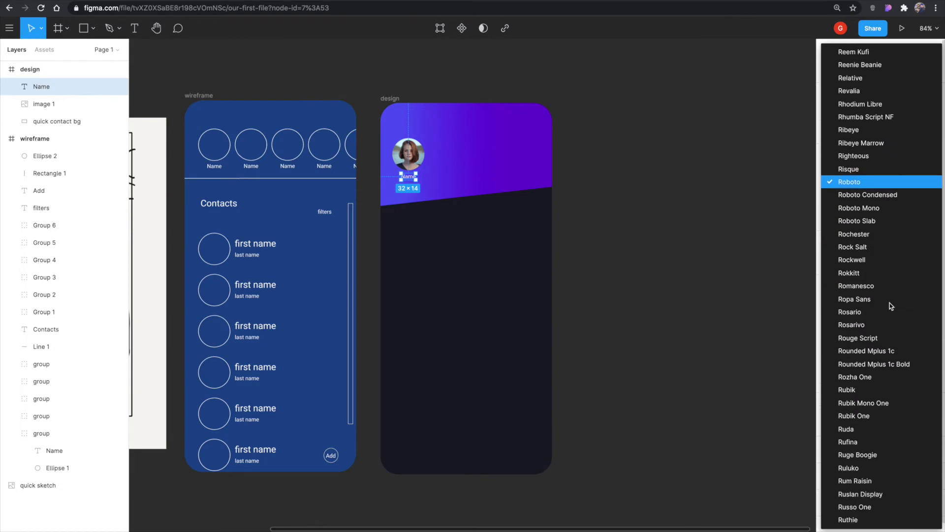
scroll(891, 305, up, 10)
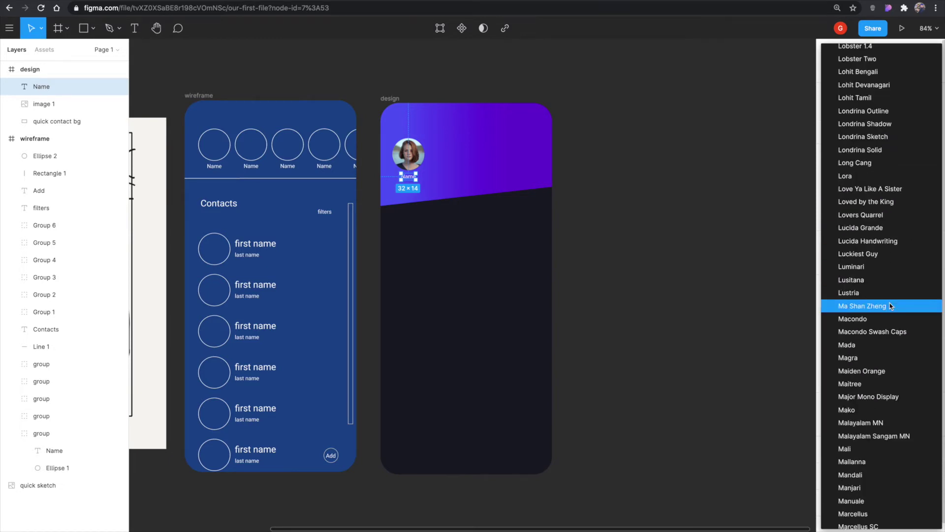
scroll(890, 306, down, 5)
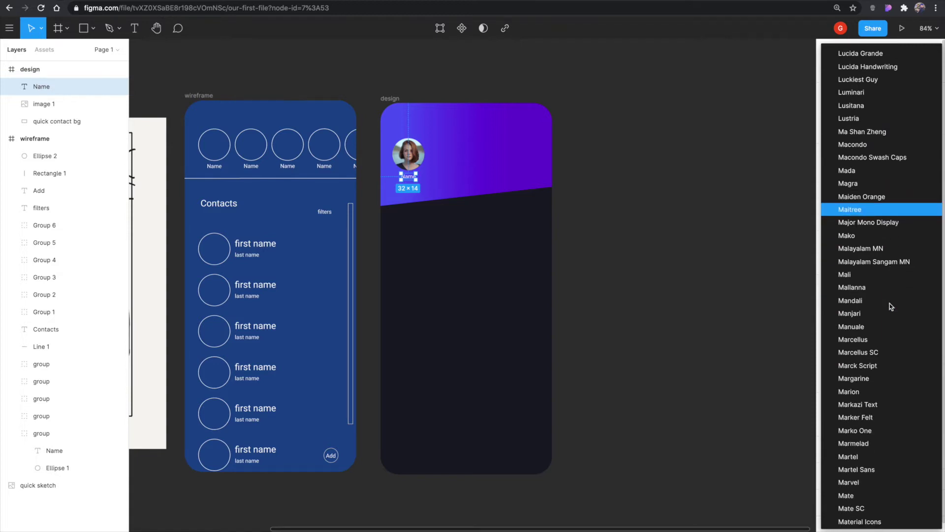
scroll(890, 303, down, 5)
click(597, 147)
Place a copy of the round portrait on the empty canvas above and to the right of the design frame.
drag(597, 148, 522, 215)
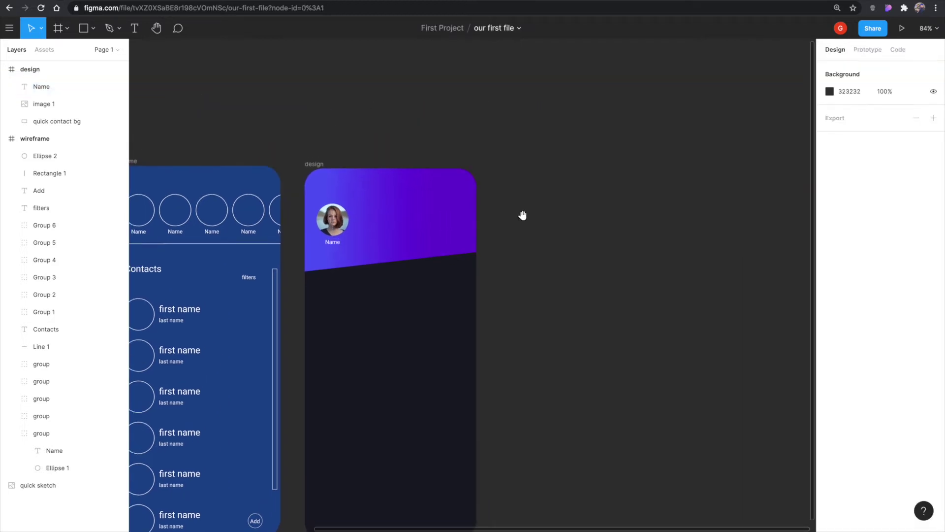
click(44, 103)
drag(334, 219, 640, 69)
click(644, 141)
drag(631, 136, 617, 145)
drag(481, 227, 466, 113)
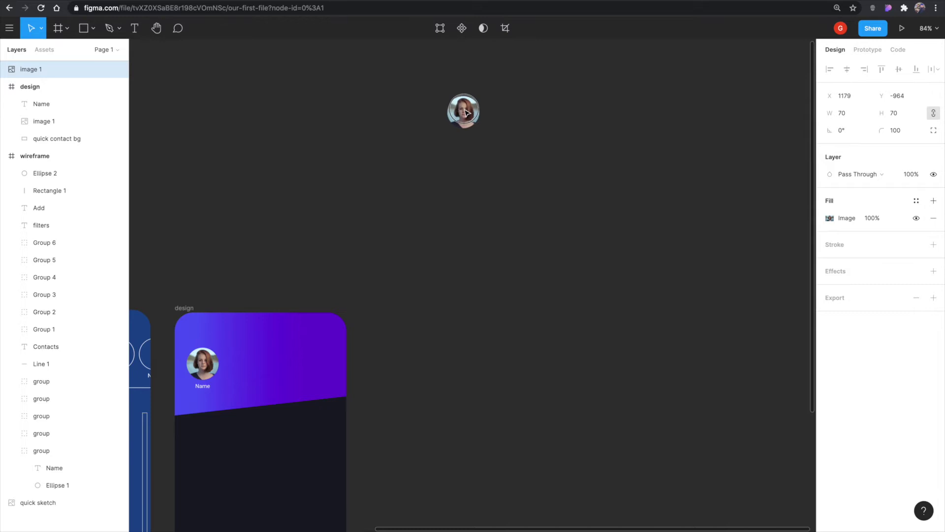
Rename the copied portrait's layer as "profile image".
click(460, 165)
click(463, 120)
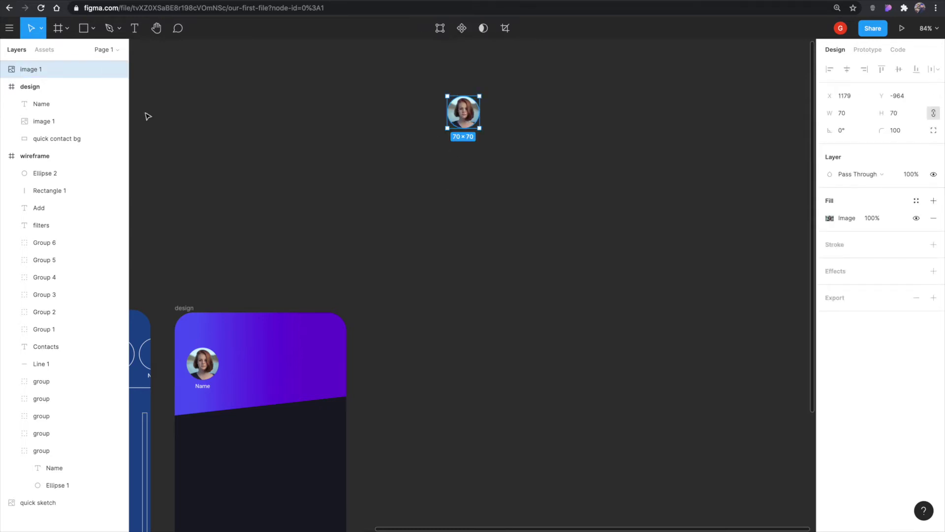
double_click(37, 71)
text(profile)
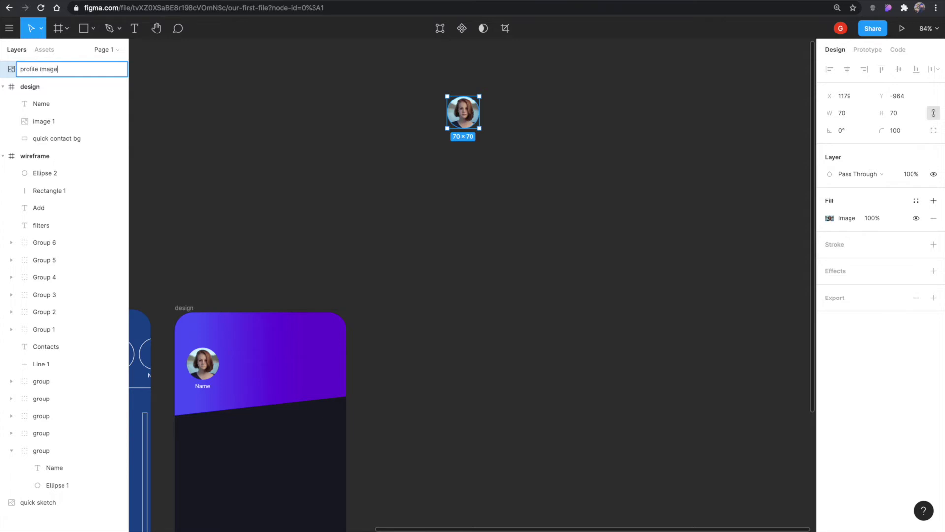
key(Return)
click(482, 155)
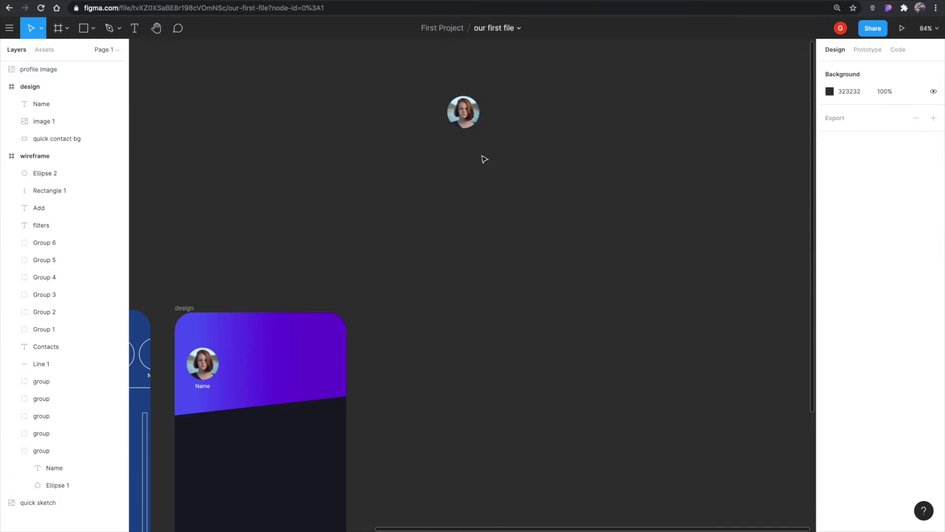
Turn the renamed portrait copy into a component.
click(468, 119)
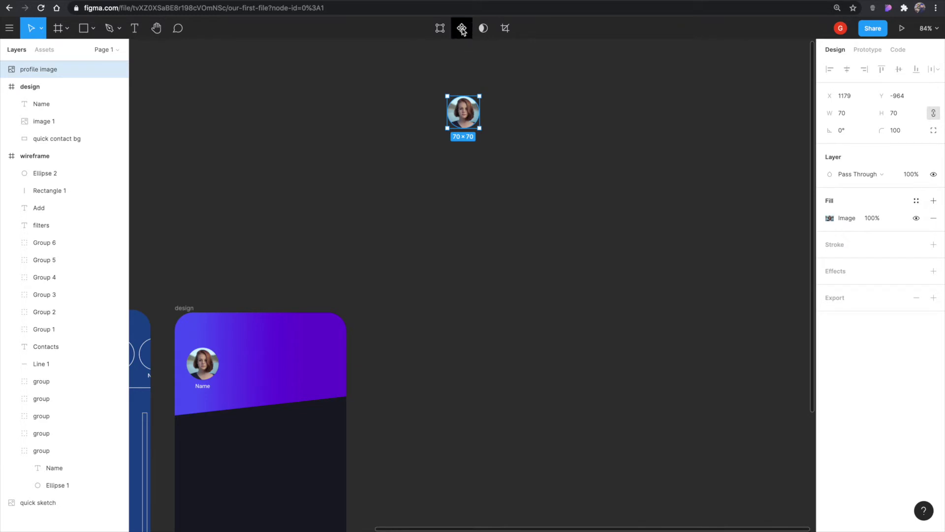
click(462, 31)
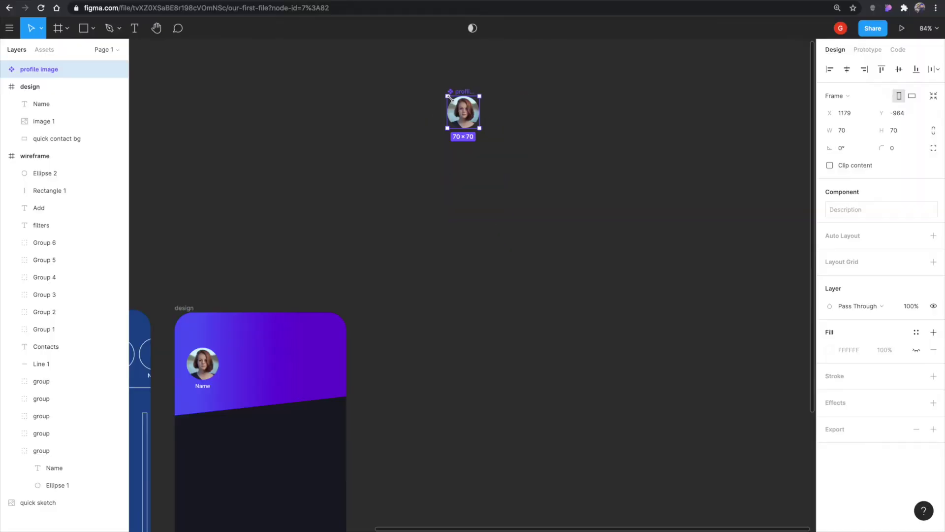
click(4, 70)
Create three evenly spaced instances of the profile image component in a row beside it.
drag(461, 108, 504, 108)
key(ctrl+d)
key(ctrl+d)
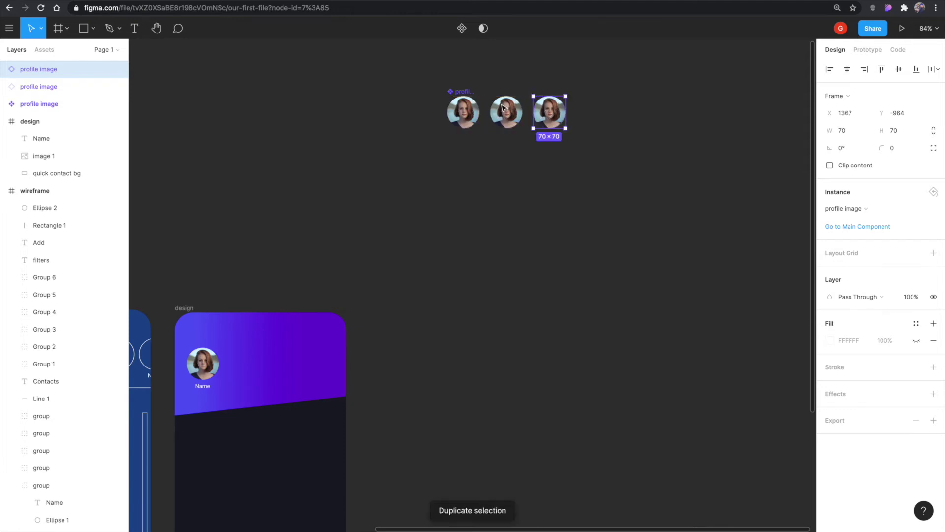
key(Escape)
key(shift+0)
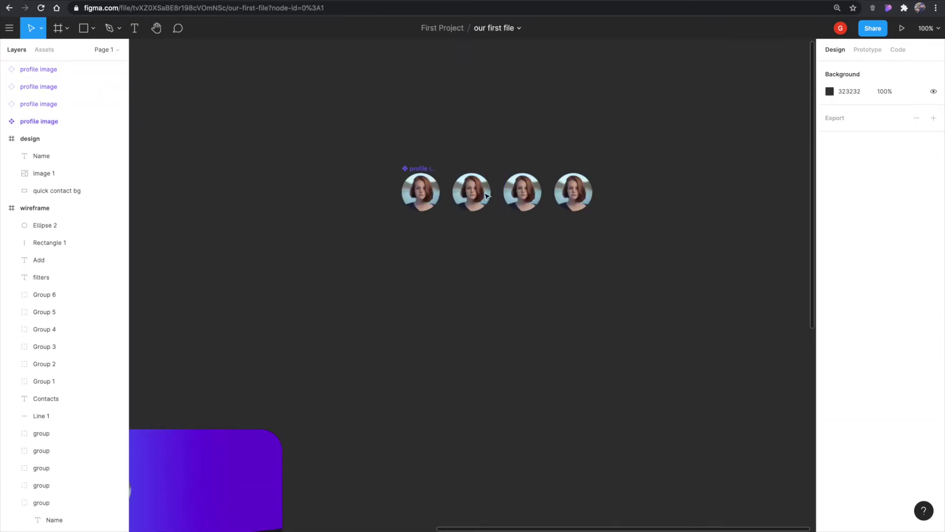
Add a drop shadow effect to the main profile image component.
click(414, 185)
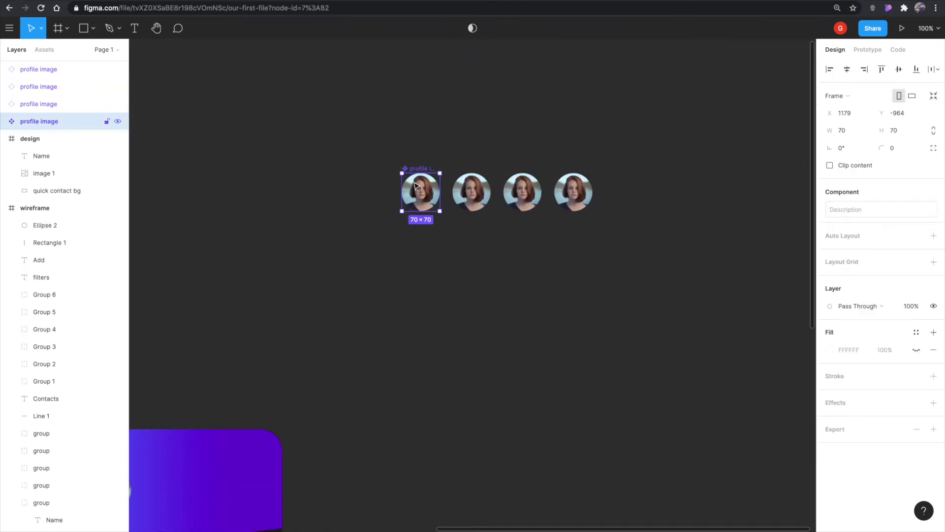
click(414, 134)
click(416, 190)
click(835, 408)
click(466, 234)
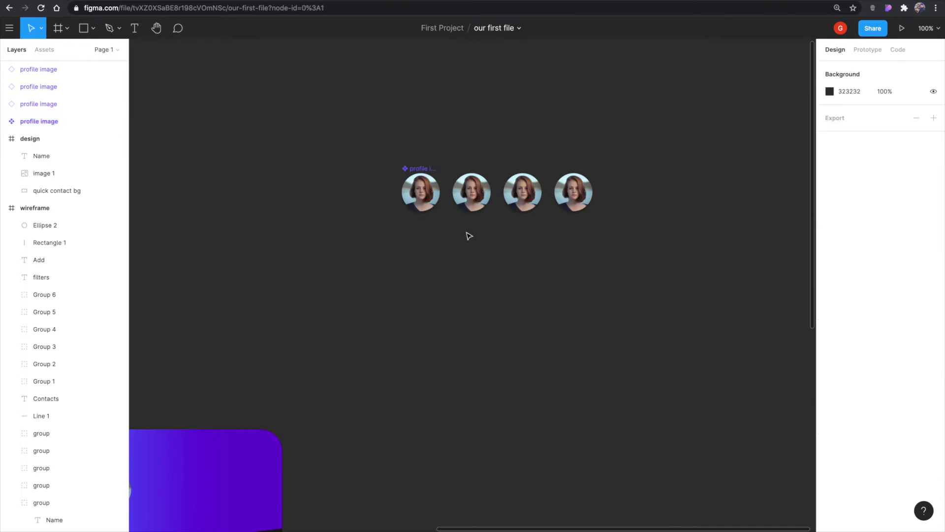
Set the main profile image component's layer opacity to 50%.
click(420, 192)
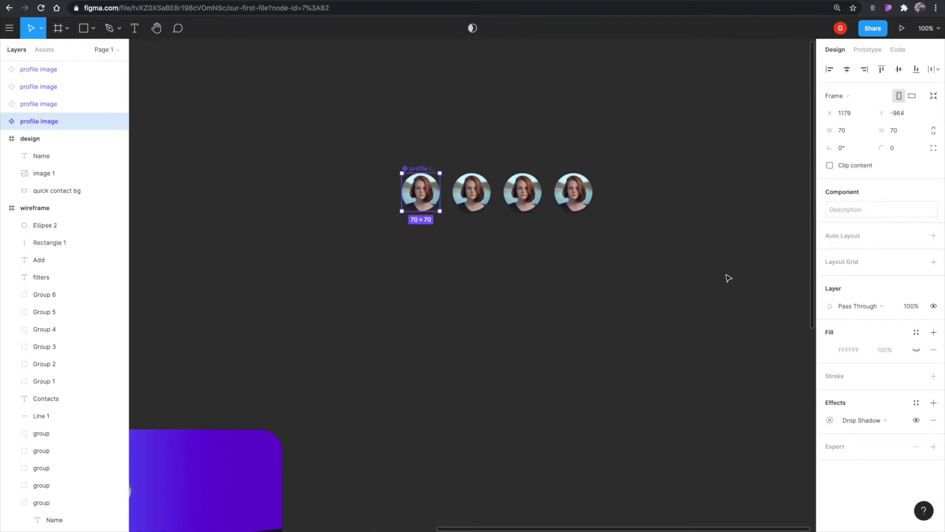
click(917, 307)
text(50)
key(Tab)
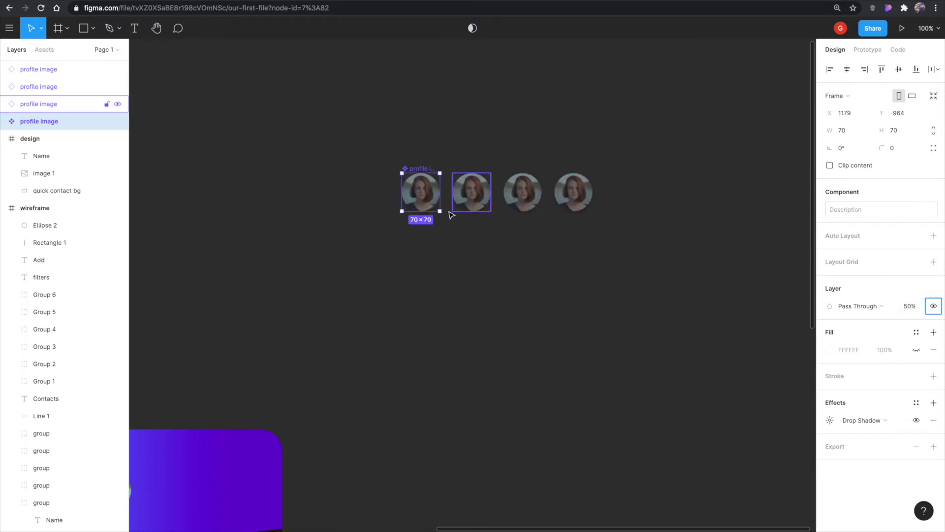
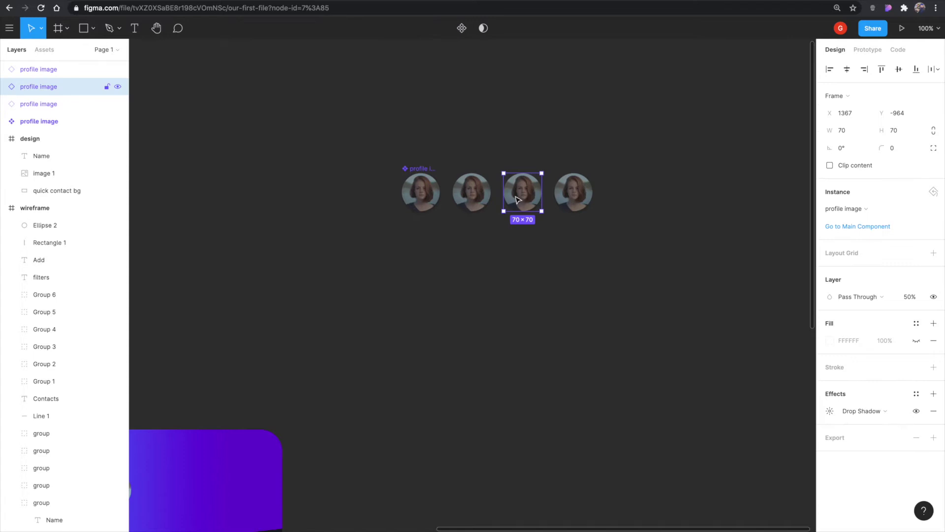
Override the layer opacity of the third portrait in the row to 100%.
click(912, 298)
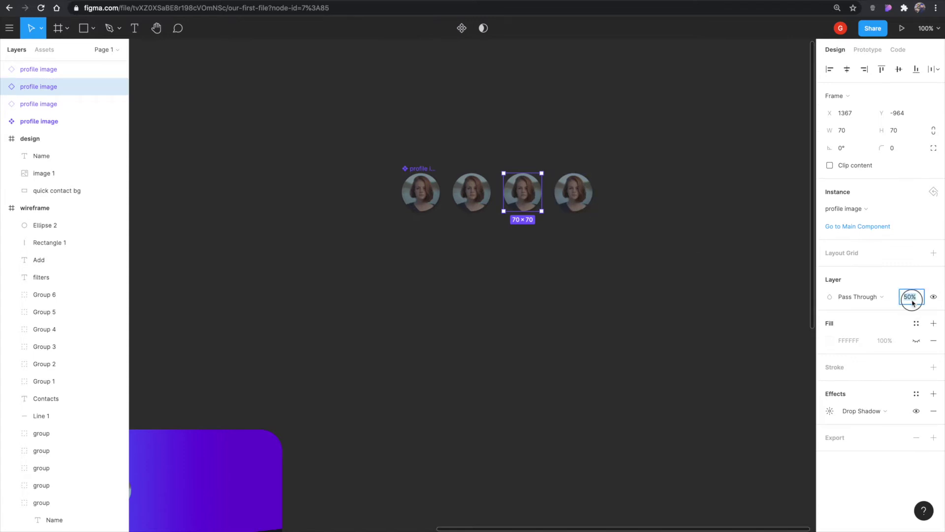
text(100)
key(Return)
key(Escape)
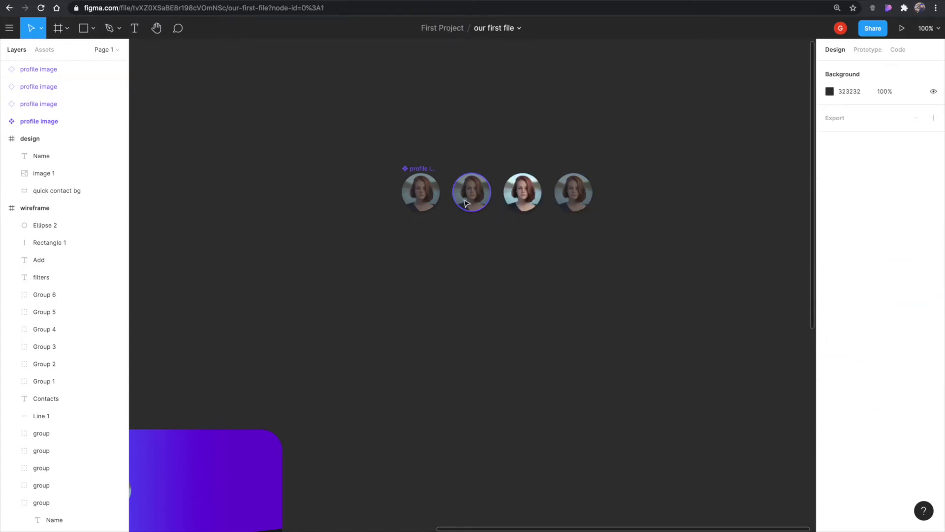
Lower the opacity of the image nested inside the second portrait in the row to 5%.
double_click(467, 201)
key(0)
key(5)
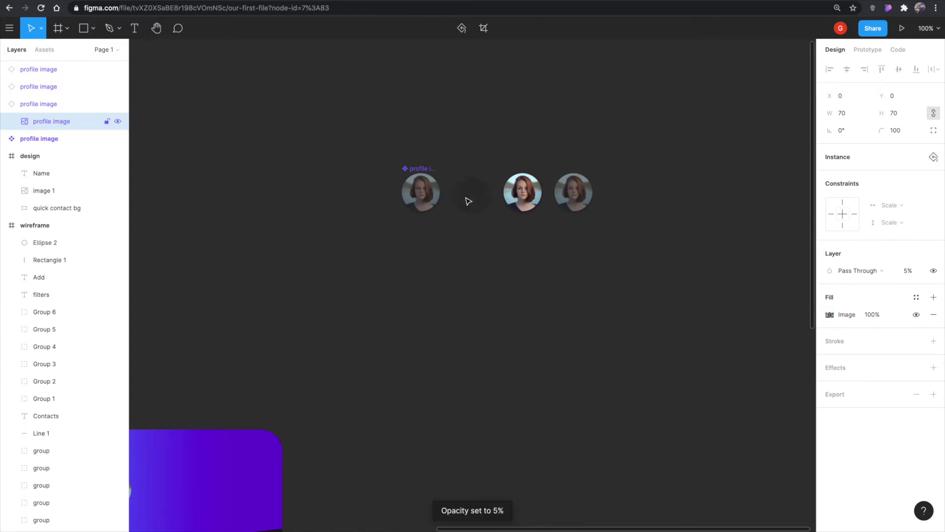
click(468, 246)
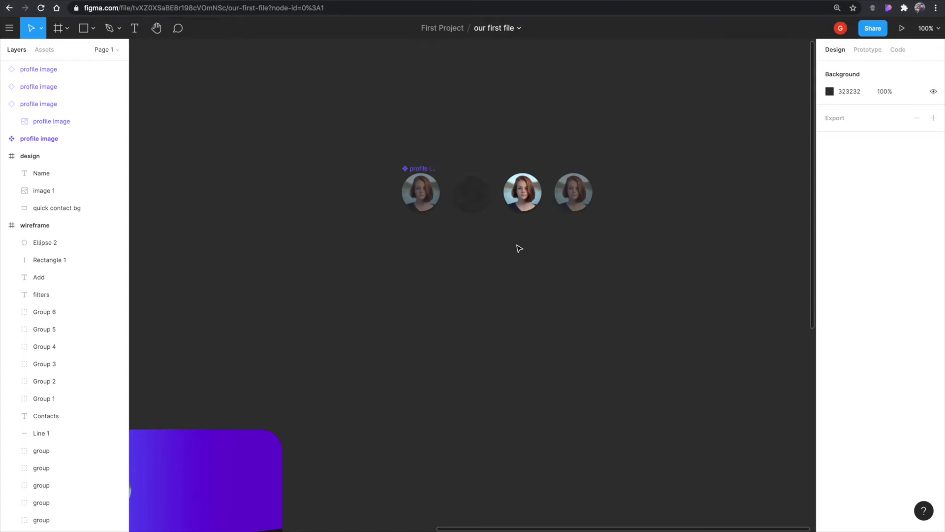
Undo the opacity overrides on the second and third portraits in the row.
key(ctrl+z)
key(ctrl+z)
key(ctrl+z)
key(ctrl+z)
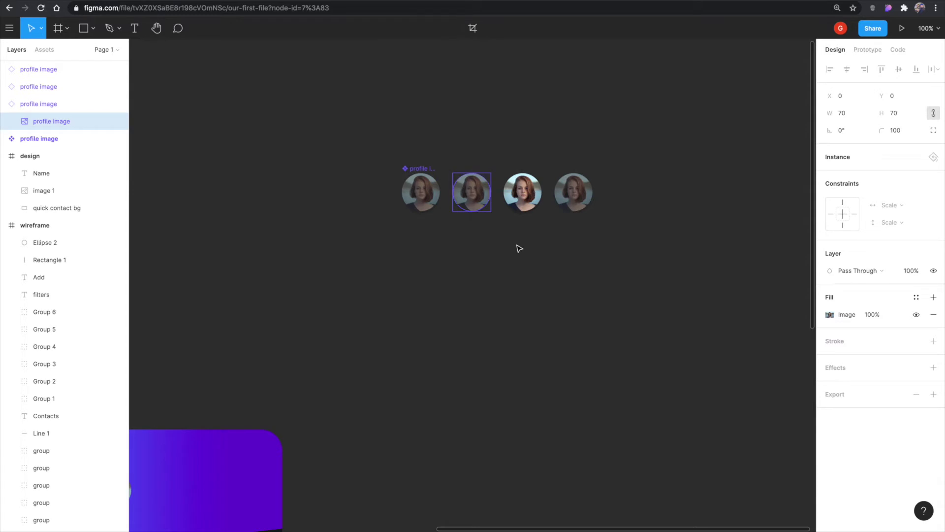
key(ctrl+z)
key(ctrl+z)
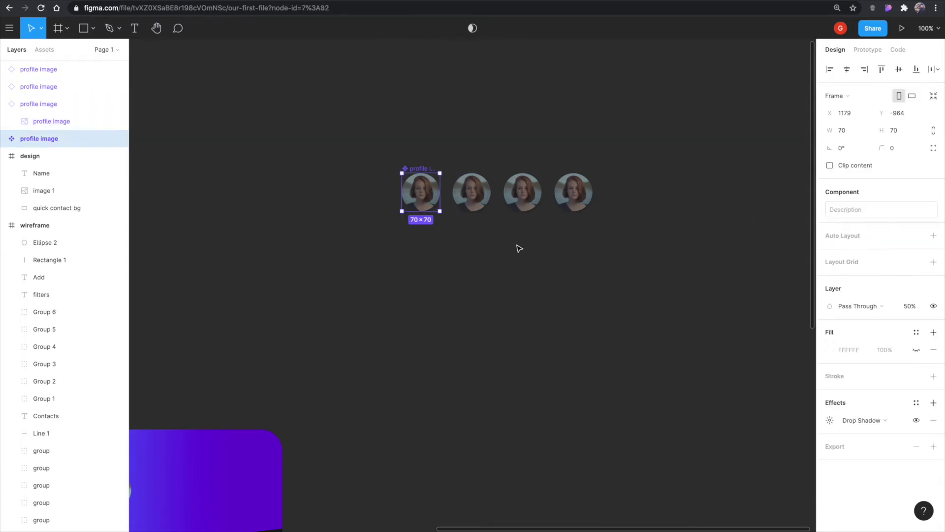
Undo the opacity and drop shadow changes on the main profile image component.
key(ctrl+z)
key(ctrl+z)
key(ctrl+z)
key(ctrl+z)
key(ctrl+z)
key(ctrl+z)
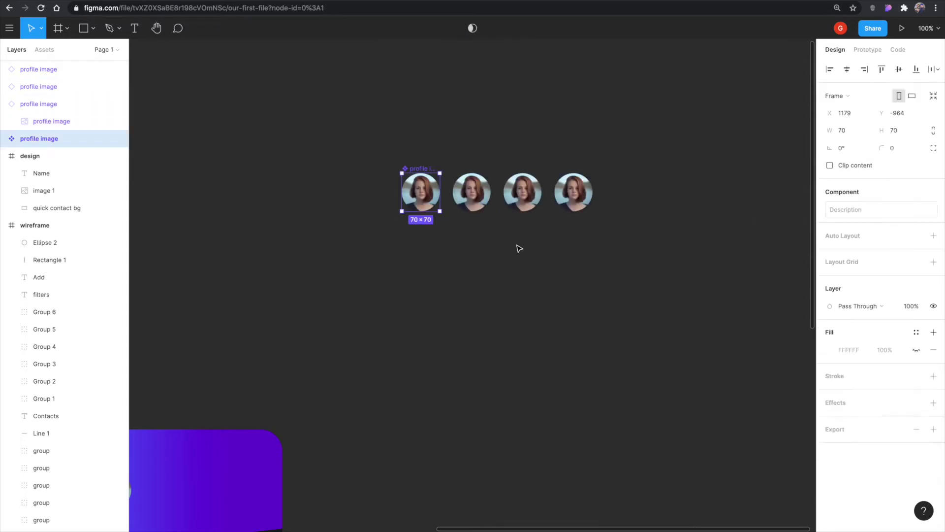
Undo the portrait copies back to the single profile image, and redo the last undone change.
key(ctrl+z)
key(ctrl+z)
key(ctrl+z)
key(ctrl+z)
key(ctrl+z)
key(ctrl+z)
key(ctrl+z)
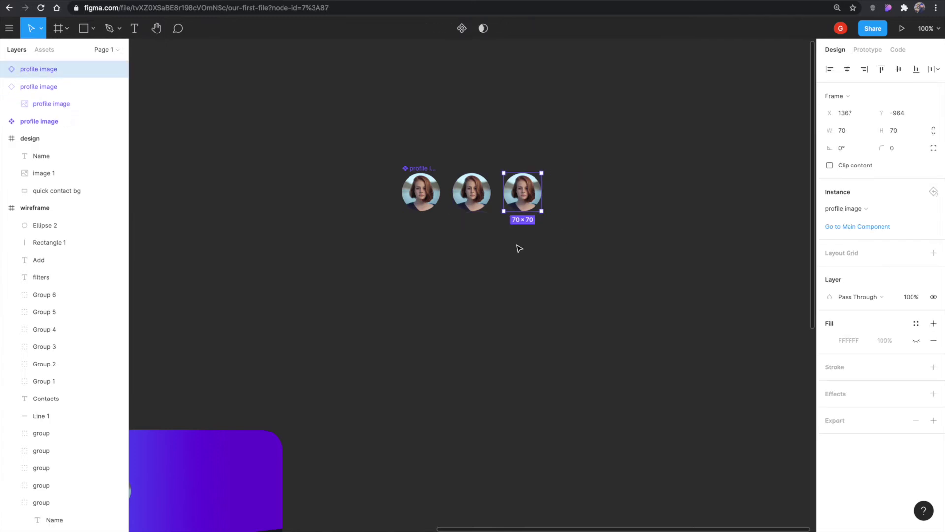
key(ctrl+z)
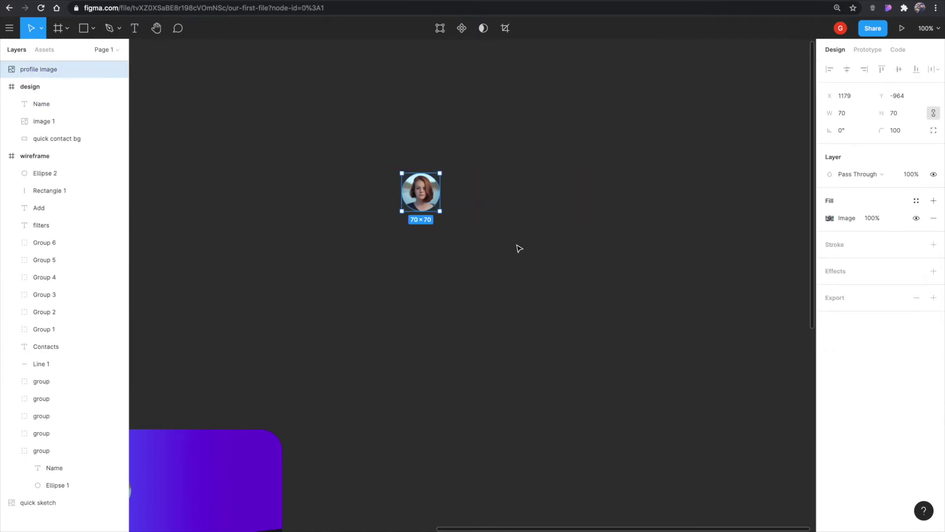
key(ctrl+shift+z)
click(443, 247)
mouse_move(416, 177)
mouse_down()
mouse_move(452, 156)
mouse_move(422, 182)
mouse_up()
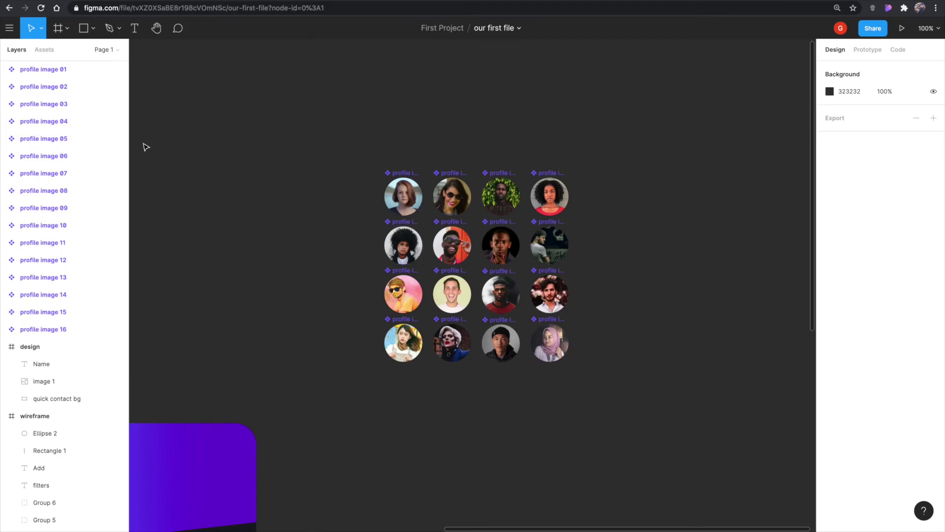
Place instances of profile image 10 and profile image 08 and three of profile image 06 on the canvas beside the component grid.
click(43, 51)
scroll(63, 186, down, 2)
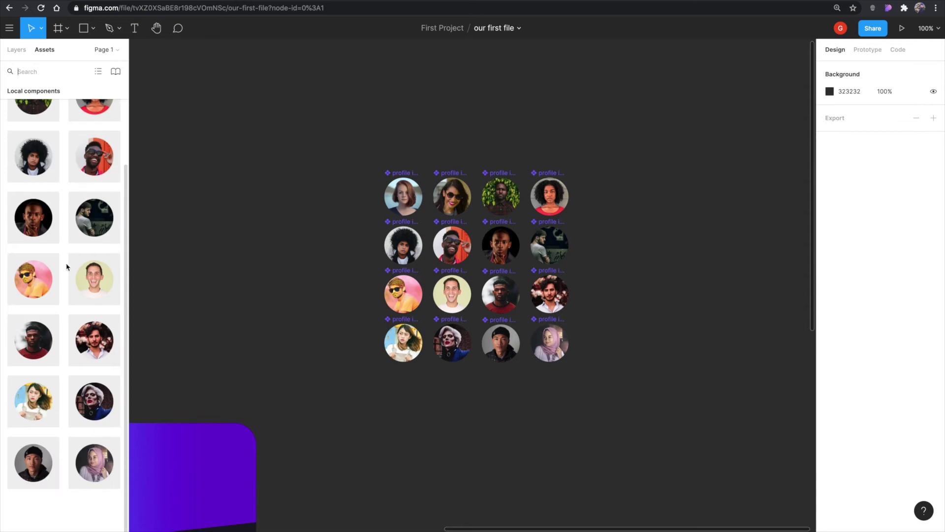
scroll(71, 290, up, 2)
scroll(71, 290, down, 3)
scroll(86, 288, up, 1)
scroll(87, 288, down, 1)
drag(91, 283, 189, 175)
drag(94, 217, 207, 267)
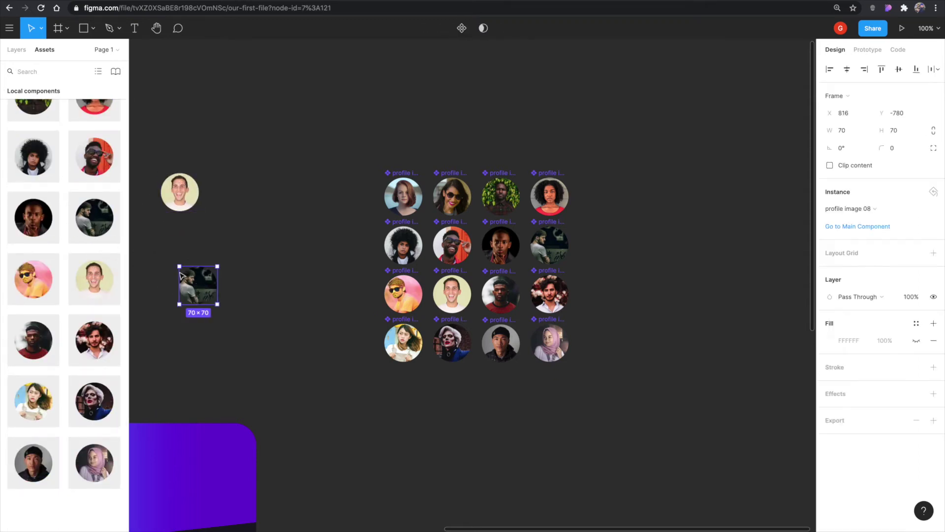
drag(91, 154, 201, 139)
drag(94, 155, 257, 113)
drag(94, 156, 246, 199)
click(295, 281)
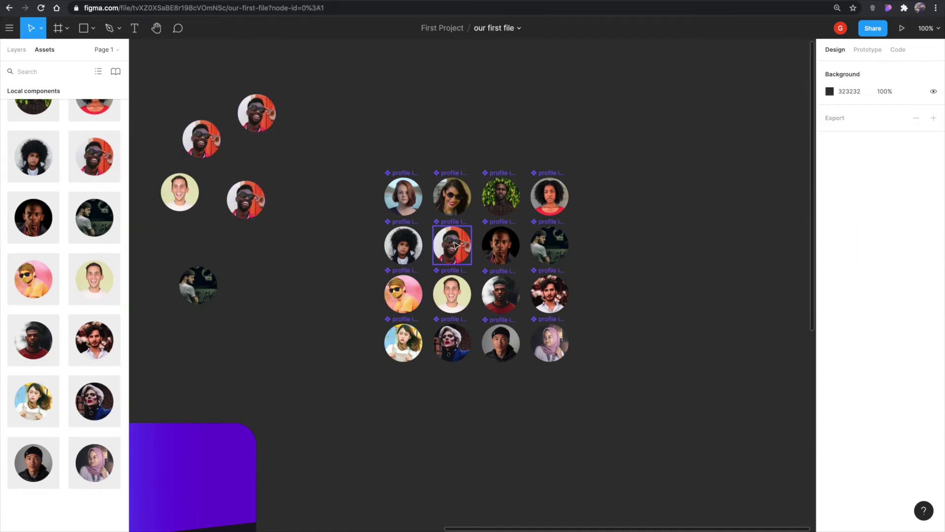
Try 20% opacity on the image inside the main profile image 06 component, and restore it to 100%.
click(449, 247)
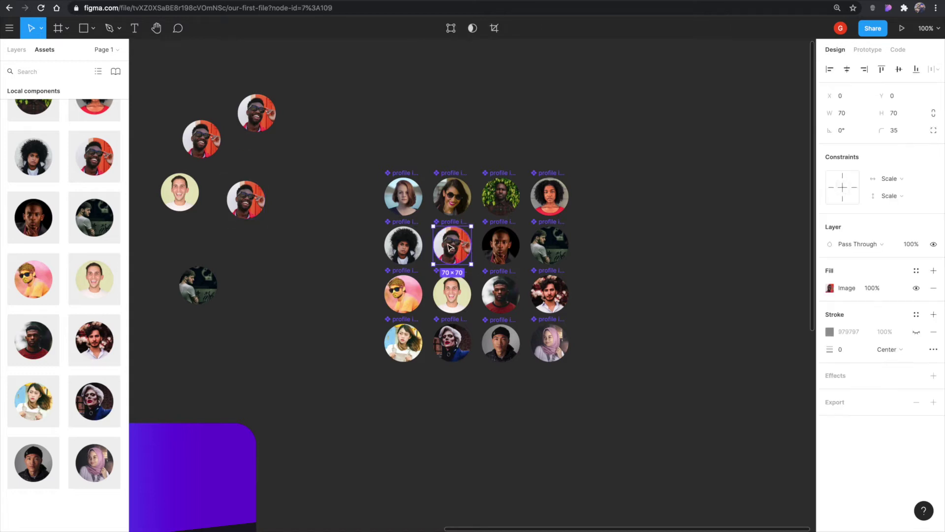
key(2)
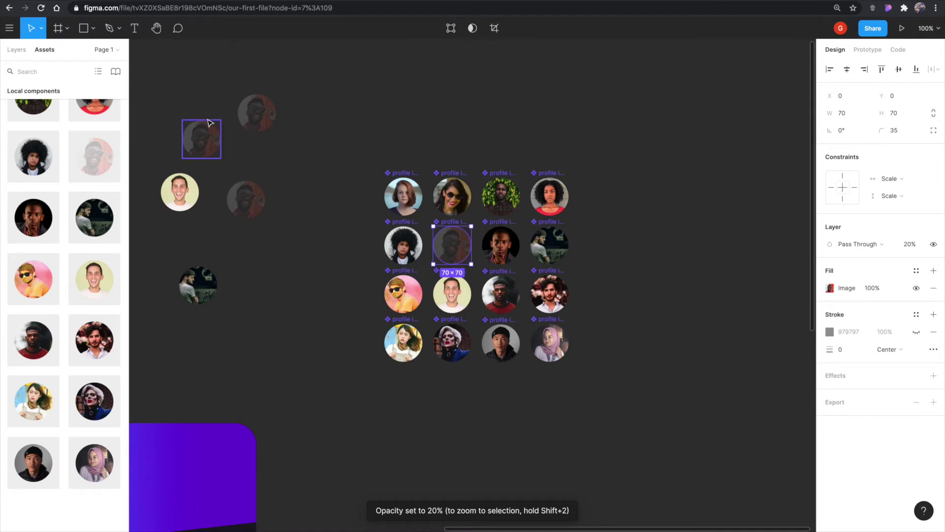
key(0)
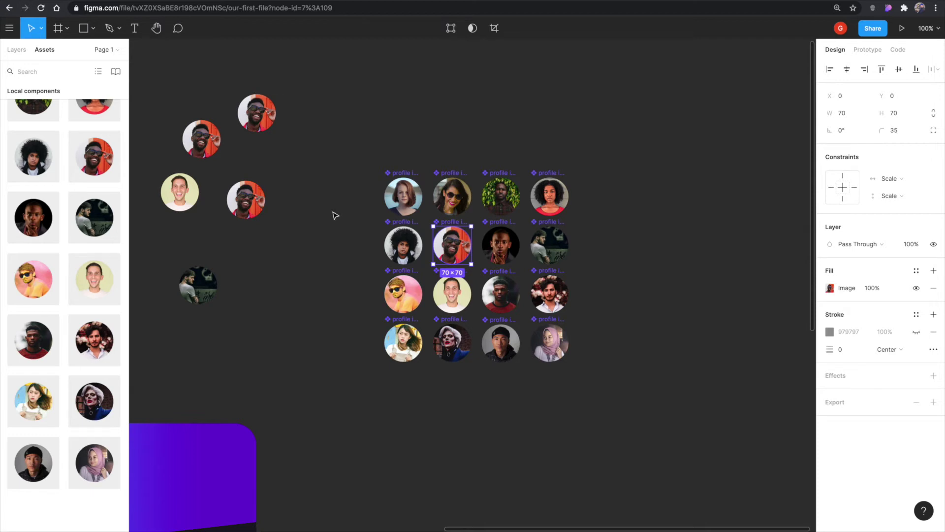
Delete the five loose portrait instances beside the component grid and show the layer list.
drag(152, 315, 285, 110)
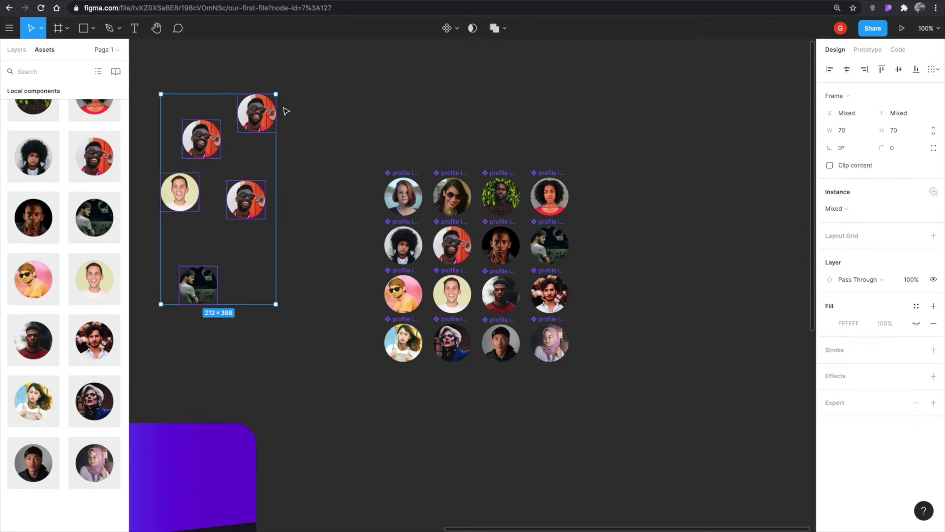
key(Delete)
click(20, 51)
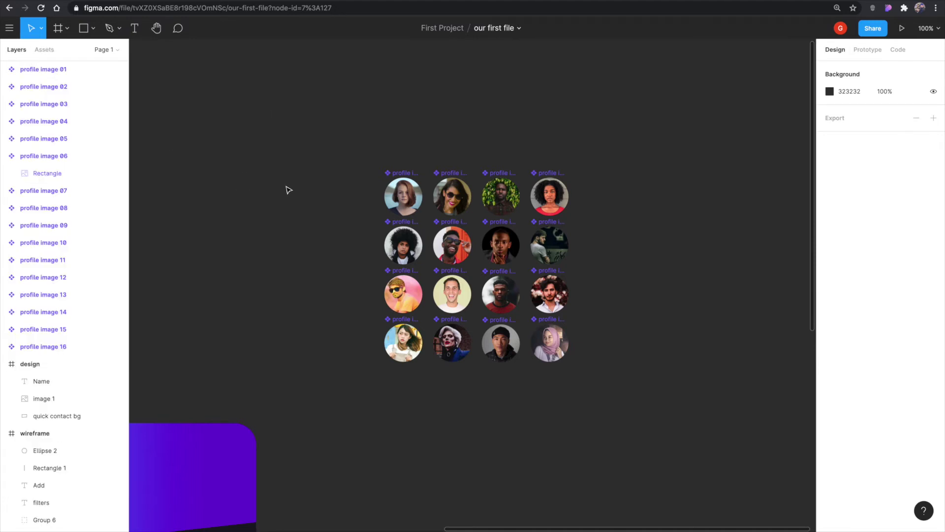
Draw a frame about 487 × 447 around the 16 profile image components.
key(f)
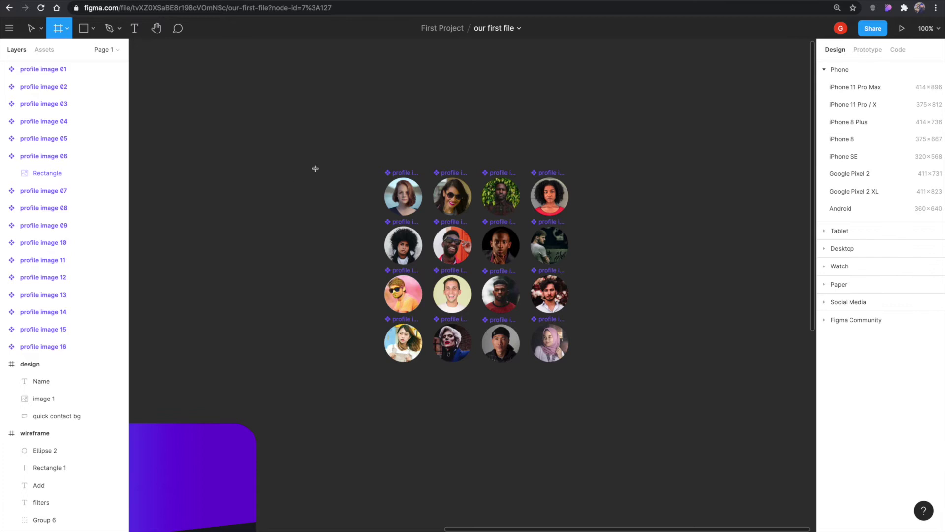
drag(348, 147, 611, 388)
click(397, 143)
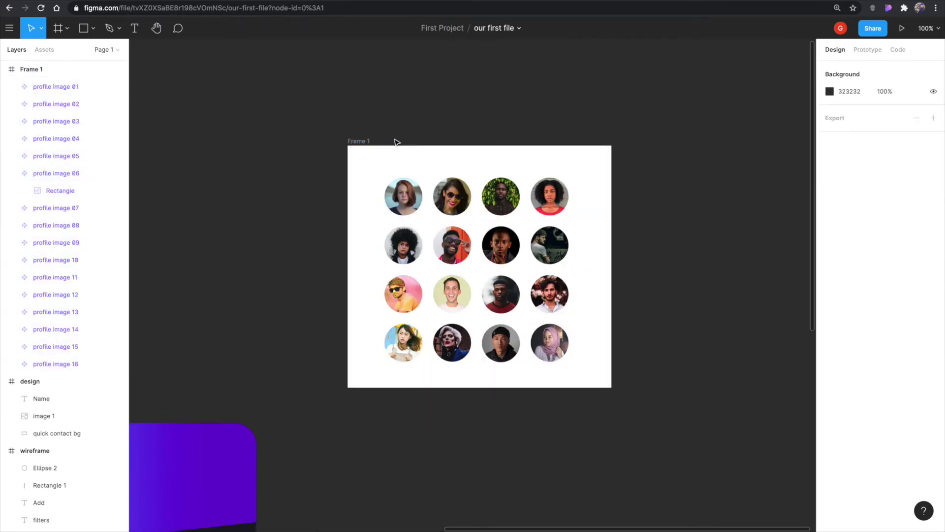
Rename the frame around the profile image components as "profiles images".
click(357, 141)
double_click(46, 69)
text(profiles images)
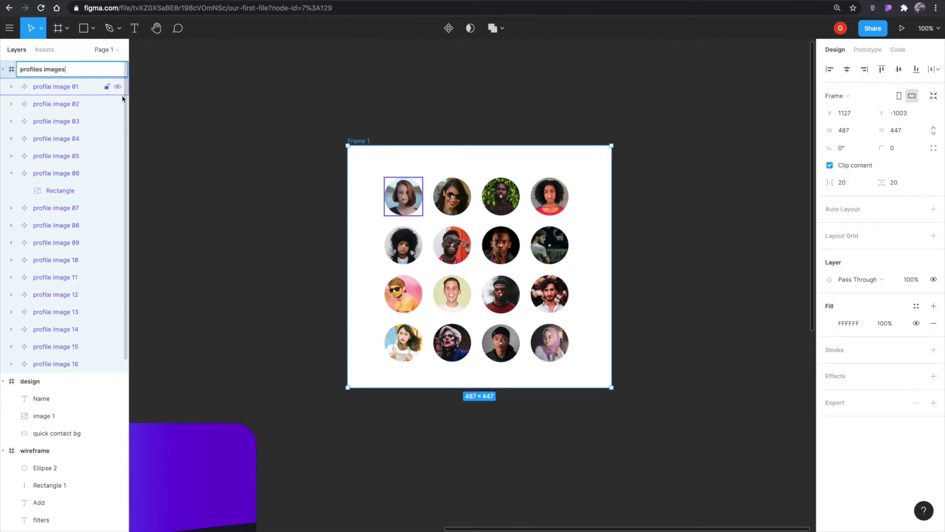
click(176, 113)
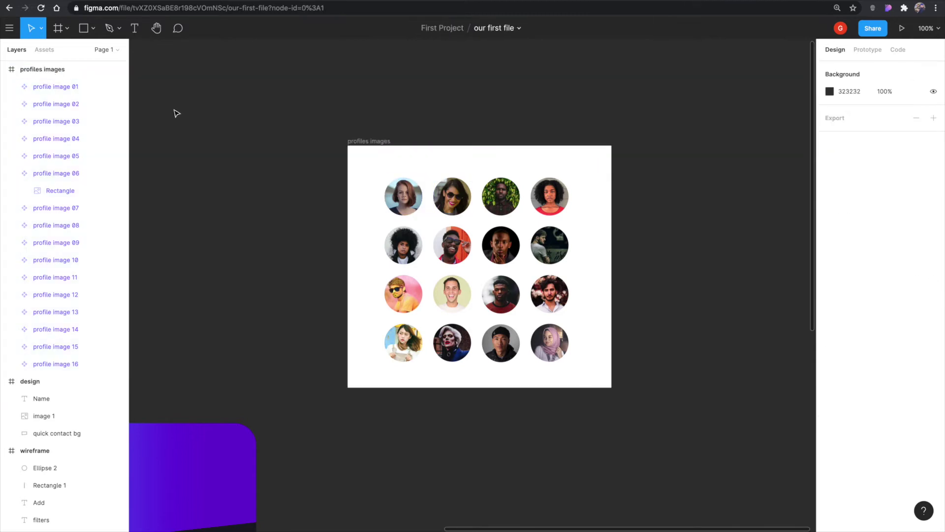
Examine the profiles images group among the local components, expanding and collapsing it.
click(45, 49)
click(8, 111)
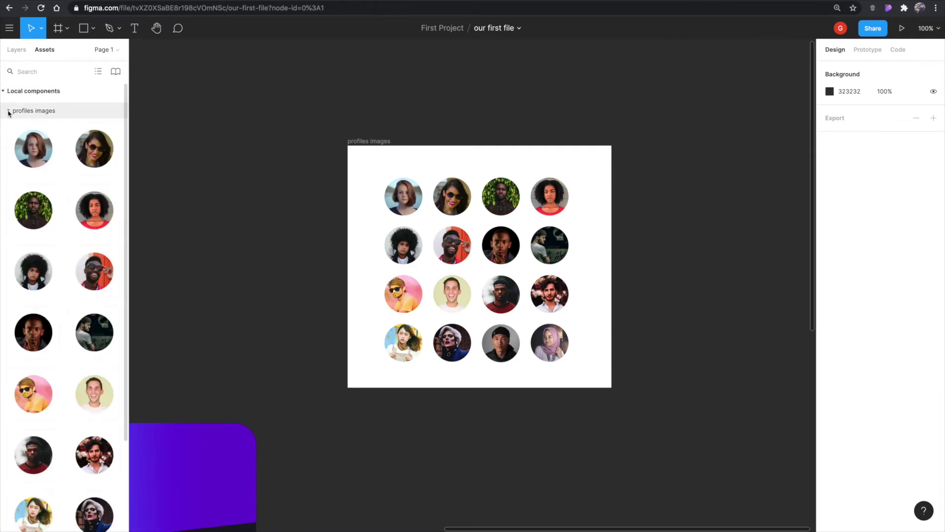
click(8, 111)
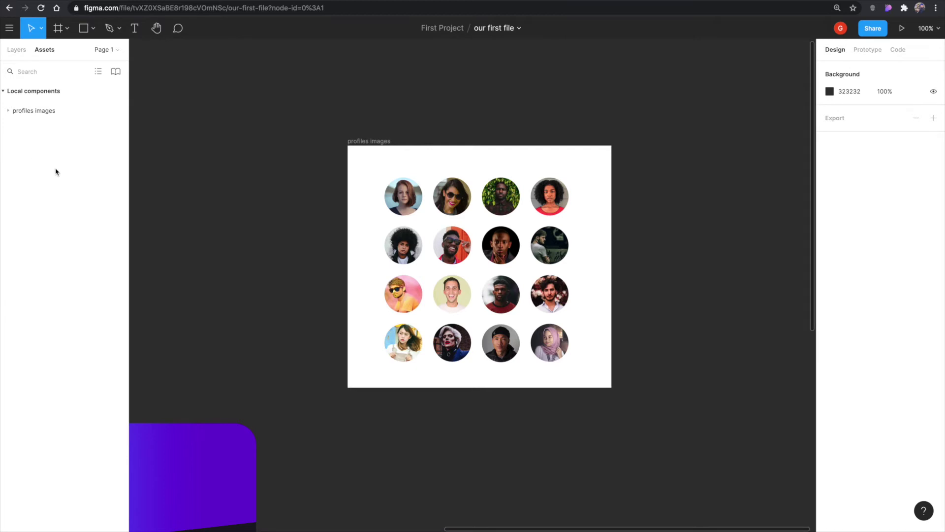
Copy profile image 01 out of the profiles images frame as an instance on the empty canvas beside it.
scroll(363, 169, right, 2)
scroll(363, 169, down, 1)
drag(362, 170, 652, 170)
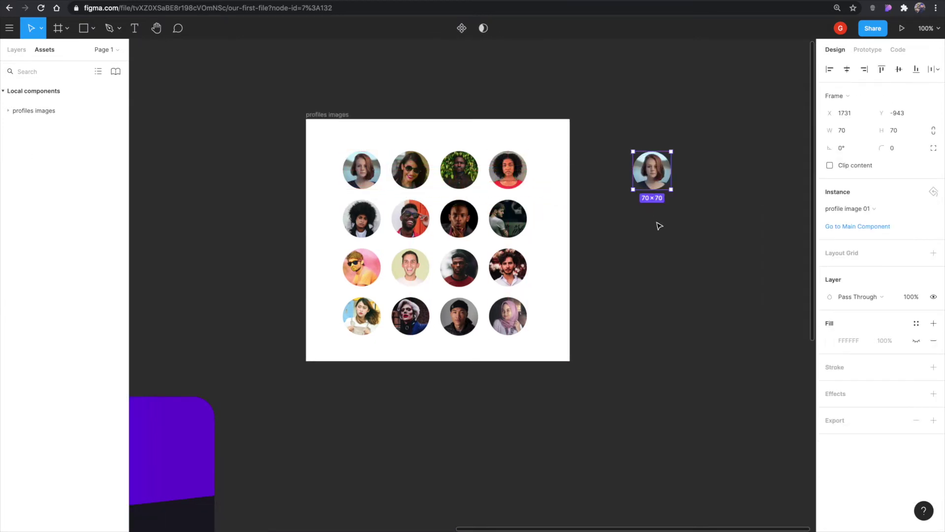
click(659, 225)
Move the Name text from the design frame to just below the loose profile image 01 instance, centred under it.
drag(639, 226, 544, 238)
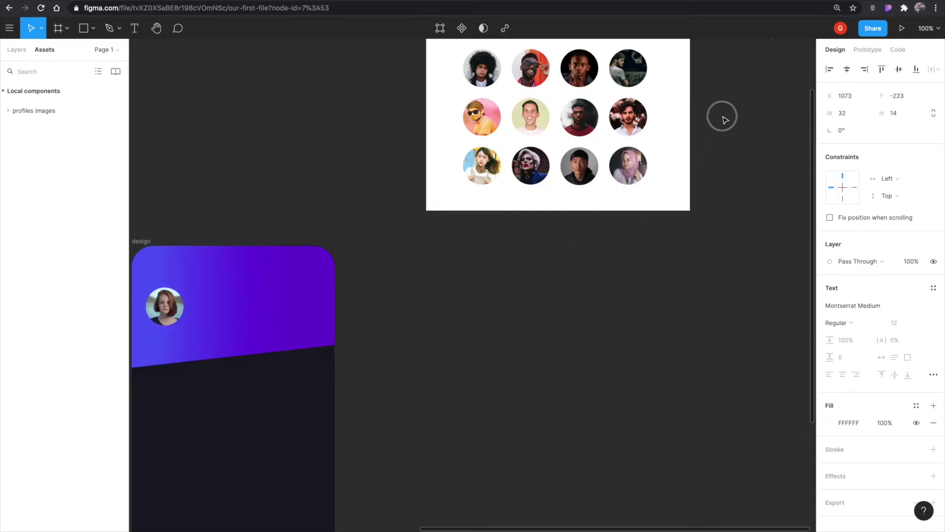
key(ctrl+v)
drag(747, 122, 544, 258)
click(544, 272)
click(546, 239)
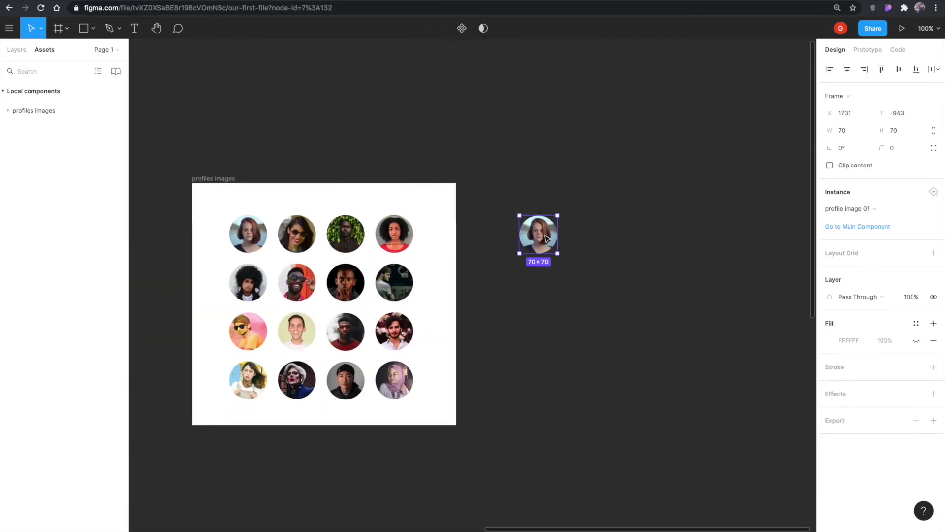
click(542, 278)
Turn the loose portrait instance and its Name text into one component.
drag(541, 279, 538, 236)
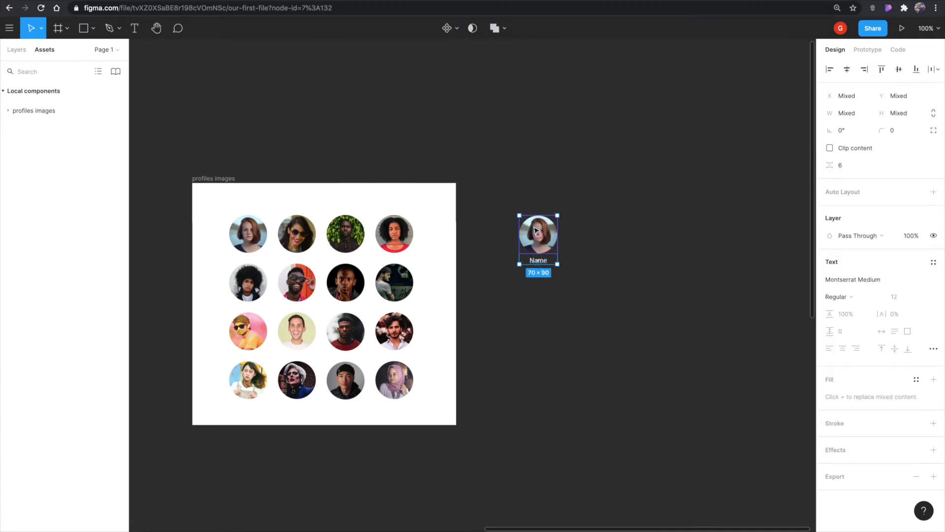
click(447, 28)
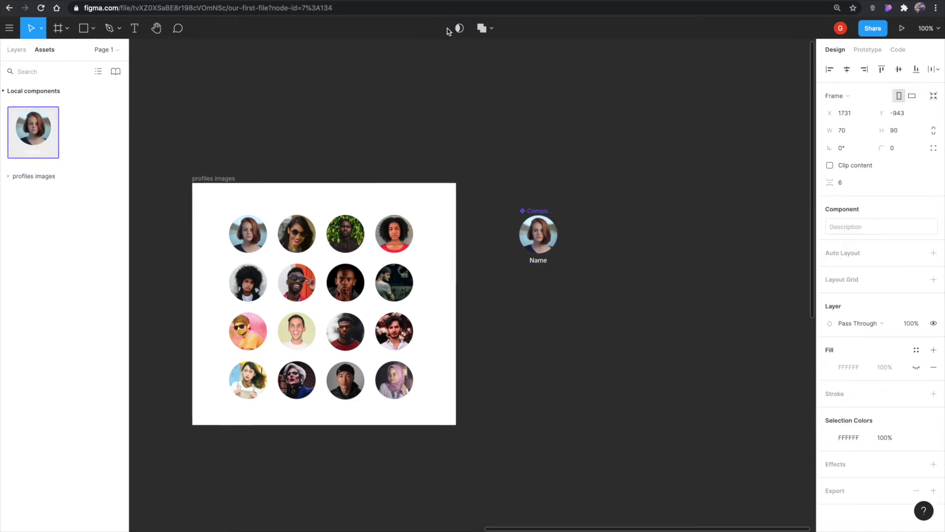
click(538, 234)
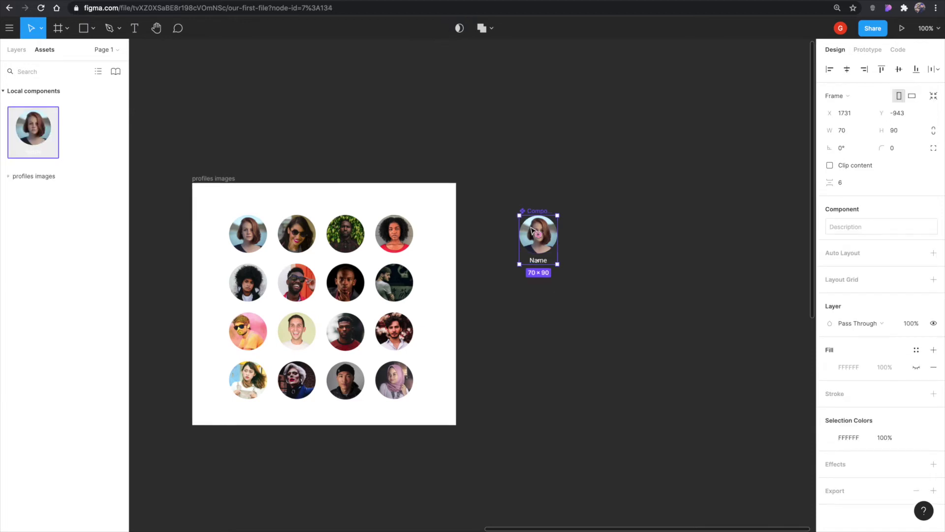
Place an instance of the portrait-and-name component in the design frame's purple header, and delete the old portrait there.
drag(539, 255, 520, 328)
scroll(728, 247, down, 5)
drag(692, 174, 405, 365)
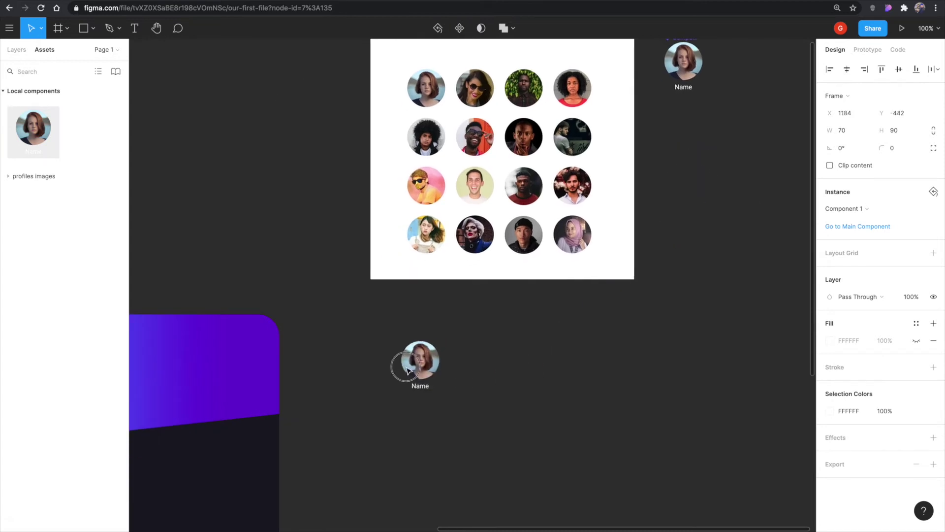
scroll(429, 367, left, 5)
drag(613, 310, 328, 332)
click(335, 321)
key(Delete)
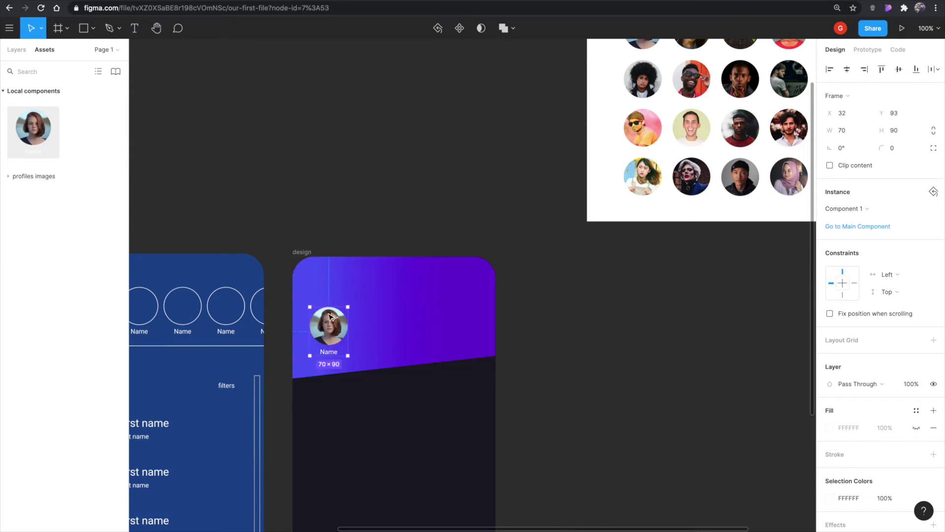
Nudge the portrait-and-name instance in the design header to X 20, Y 80.
key(shift+Left)
key(Left)
key(Down)
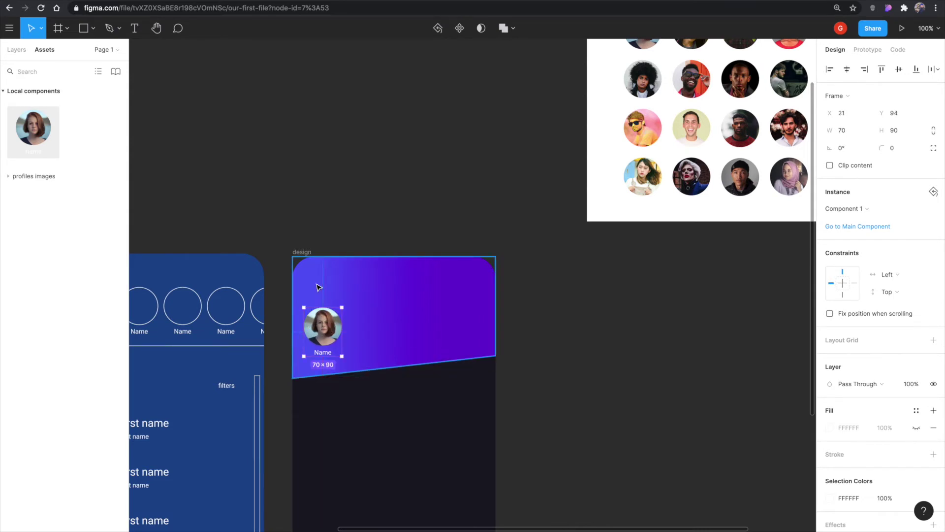
key(Up)
key(Up)
key(Up)
key(Up)
key(Up)
key(Up)
key(Up)
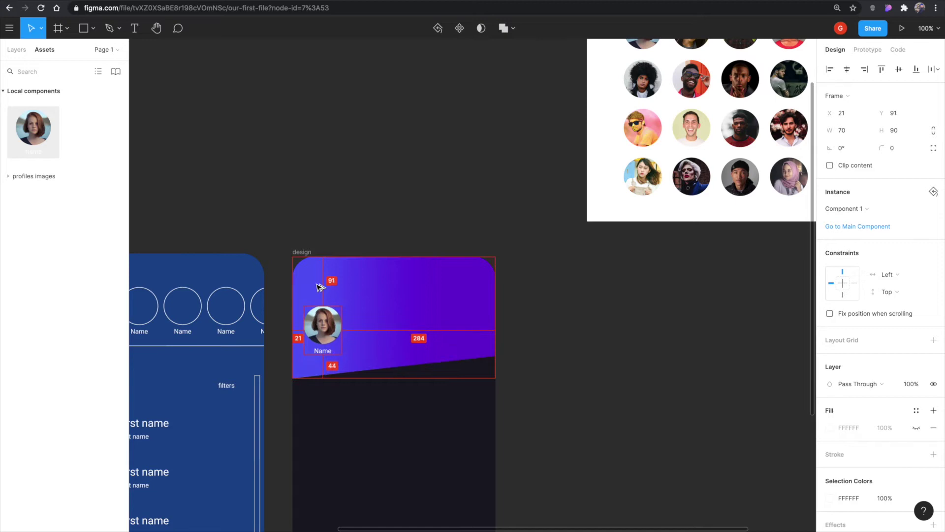
key(Up)
key(Up)
key(Up)
key(Up)
key(Up)
key(Up)
key(Up)
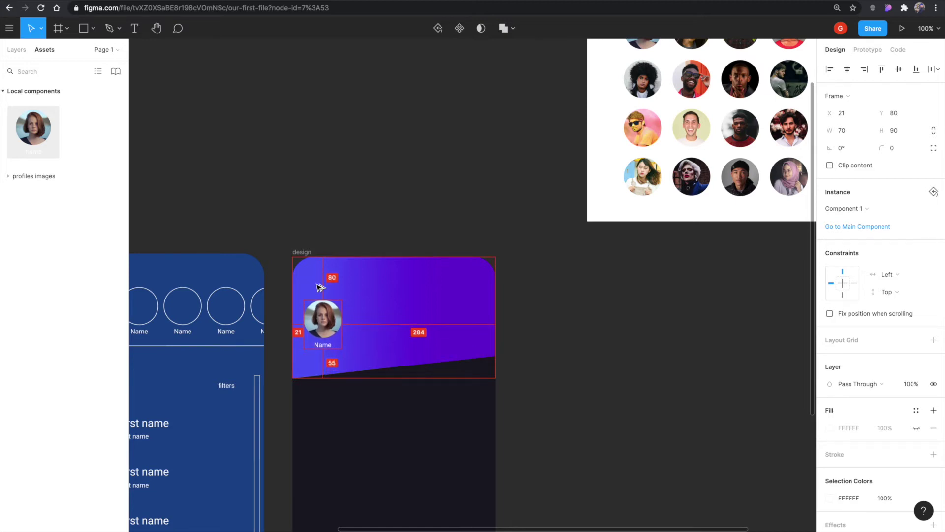
key(Left)
key(Escape)
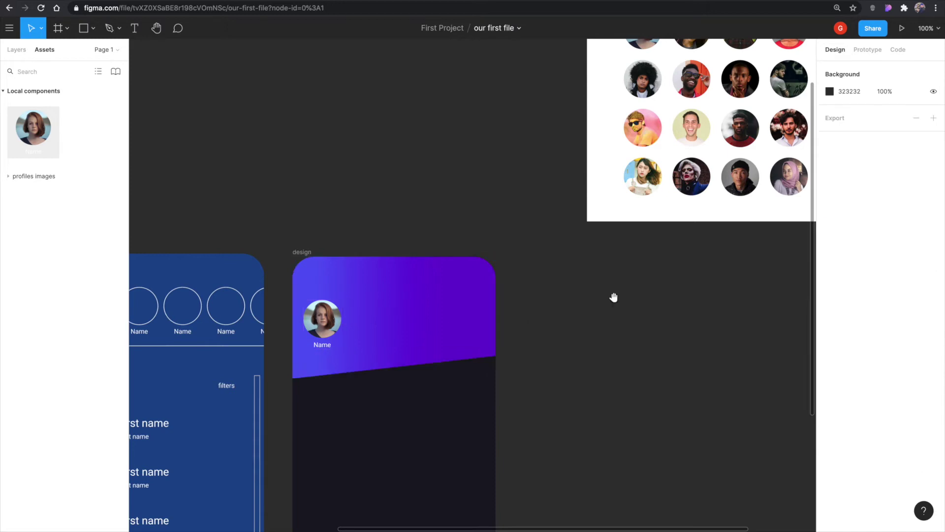
Move the Name text inside the main portrait-and-name component up to Y 73.
drag(611, 295, 326, 371)
drag(618, 188, 605, 220)
double_click(567, 169)
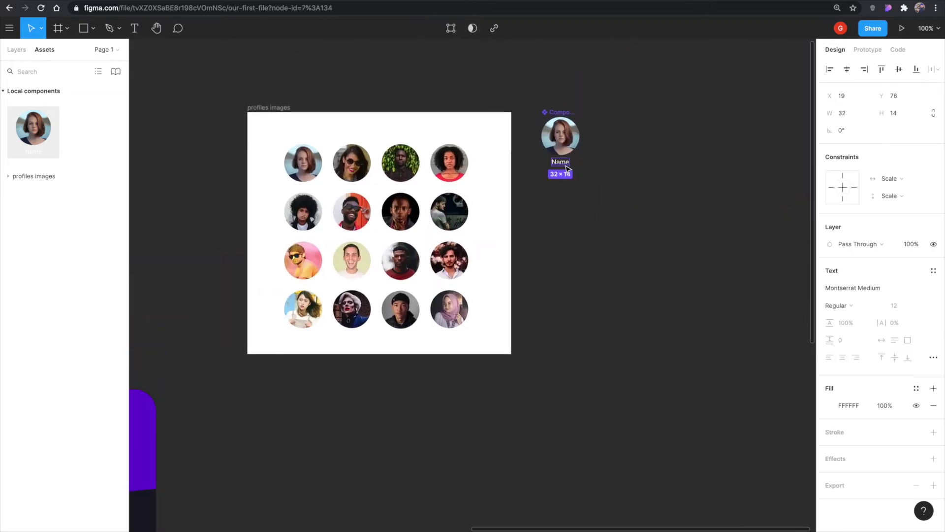
scroll(576, 343, down, 5)
scroll(576, 344, left, 10)
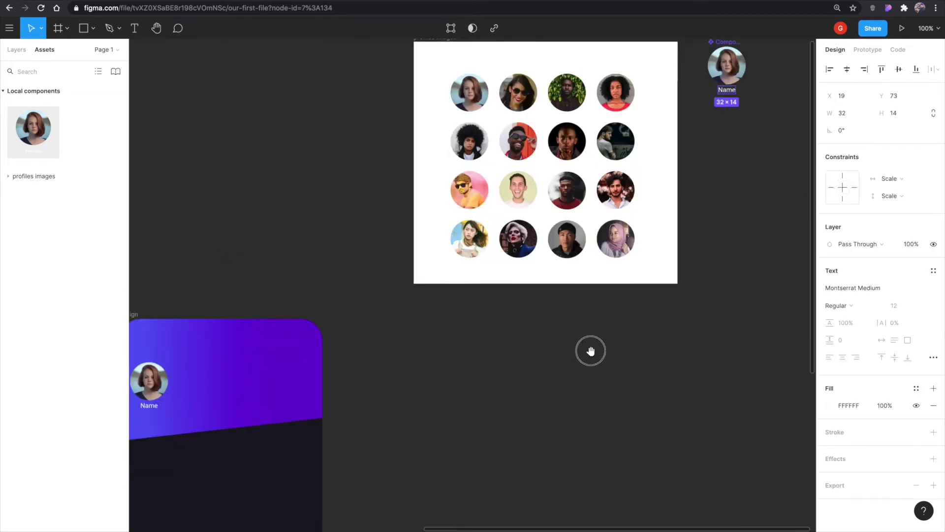
click(574, 340)
Duplicate the portrait-and-name instance three times across the design header, 80 px apart, to form a row of four.
scroll(586, 344, left, 3)
scroll(585, 345, down, 1)
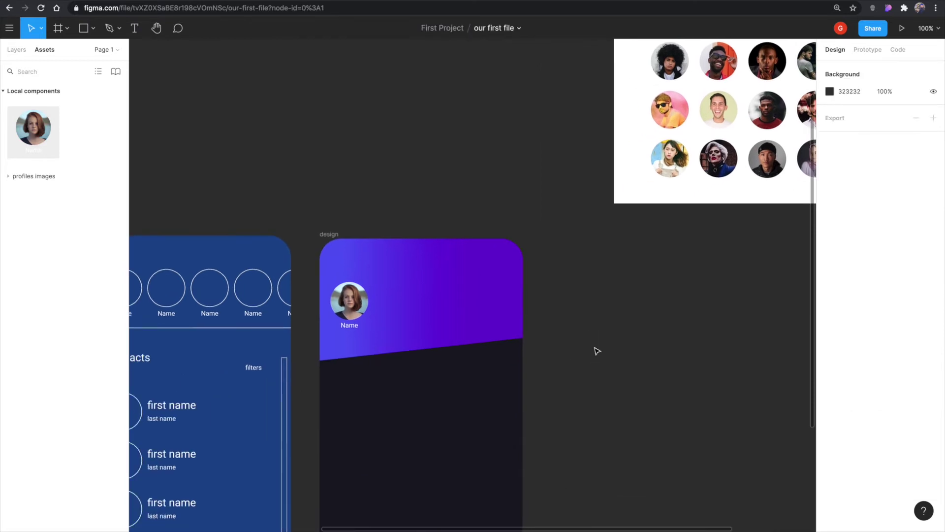
click(351, 302)
drag(340, 299, 384, 303)
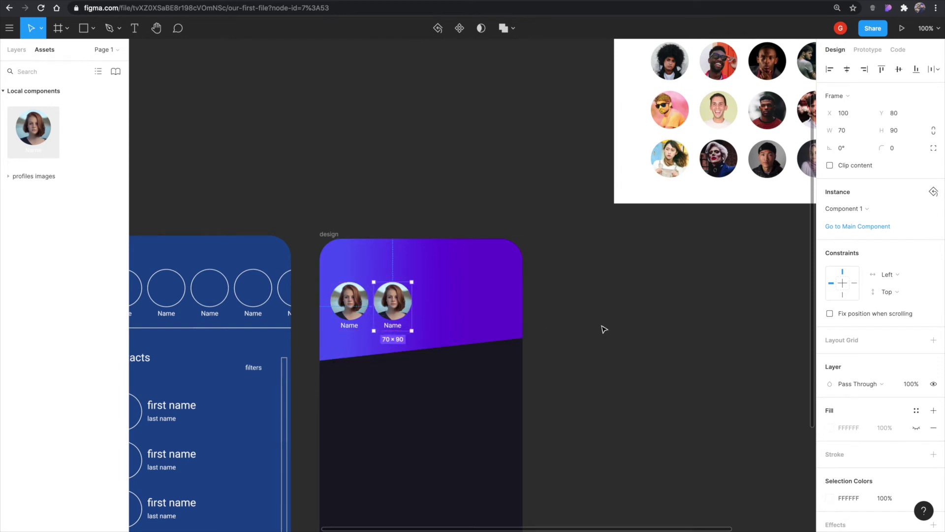
key(ctrl+d)
key(ctrl+d)
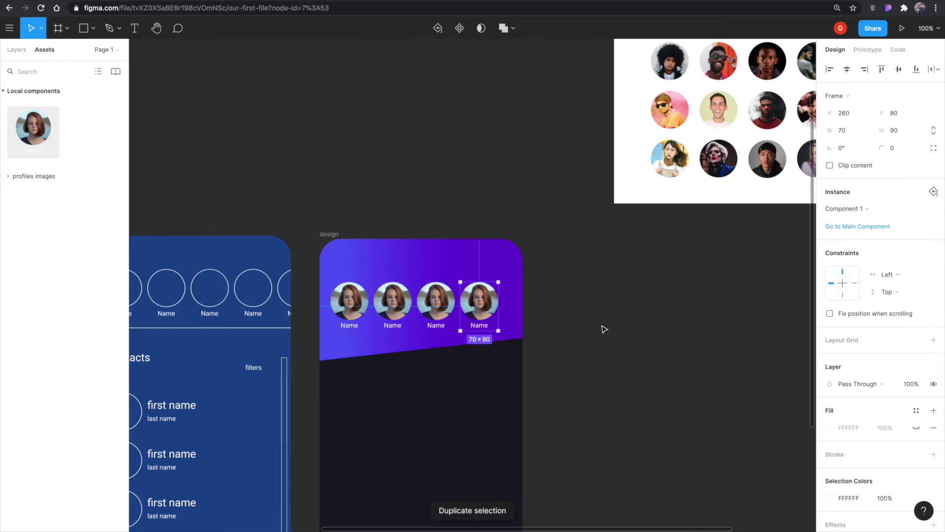
Add a fifth portrait-and-name instance to the header row and swap the second instance's portrait to profile image 02.
key(ctrl+d)
click(573, 371)
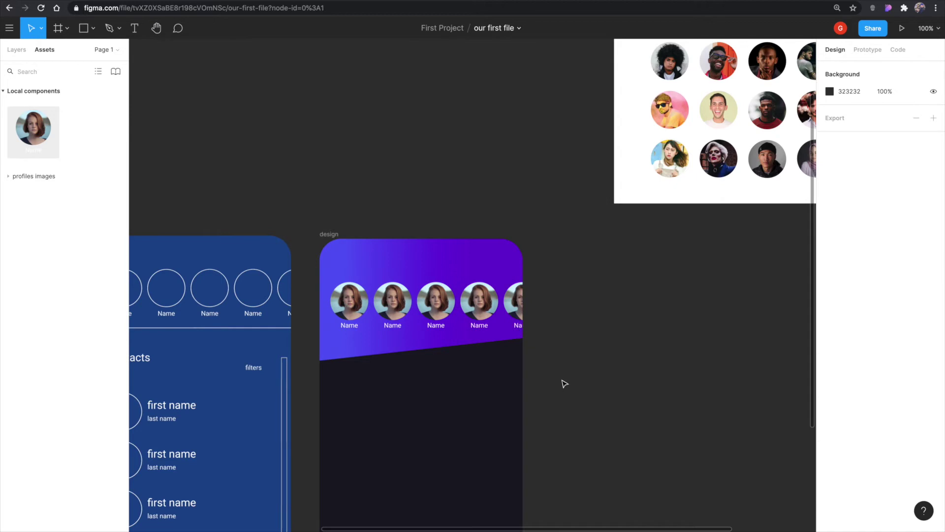
double_click(385, 299)
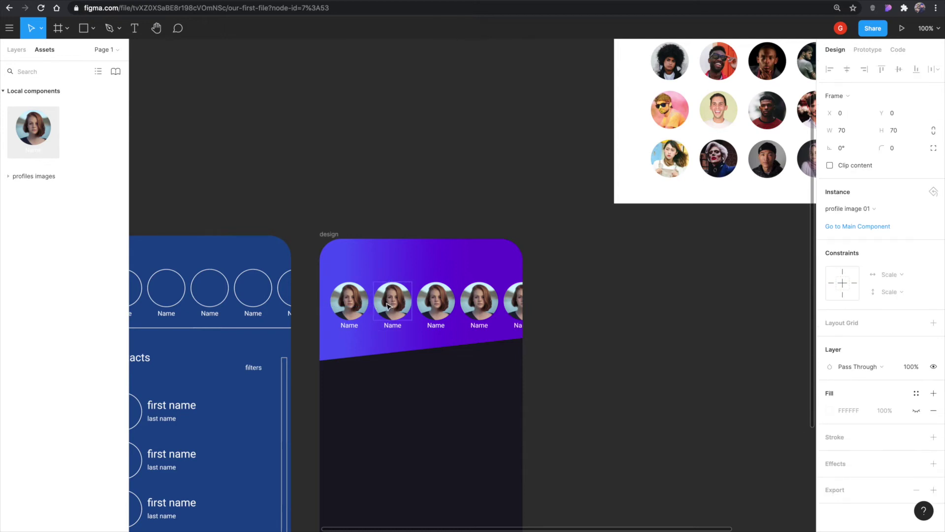
click(861, 210)
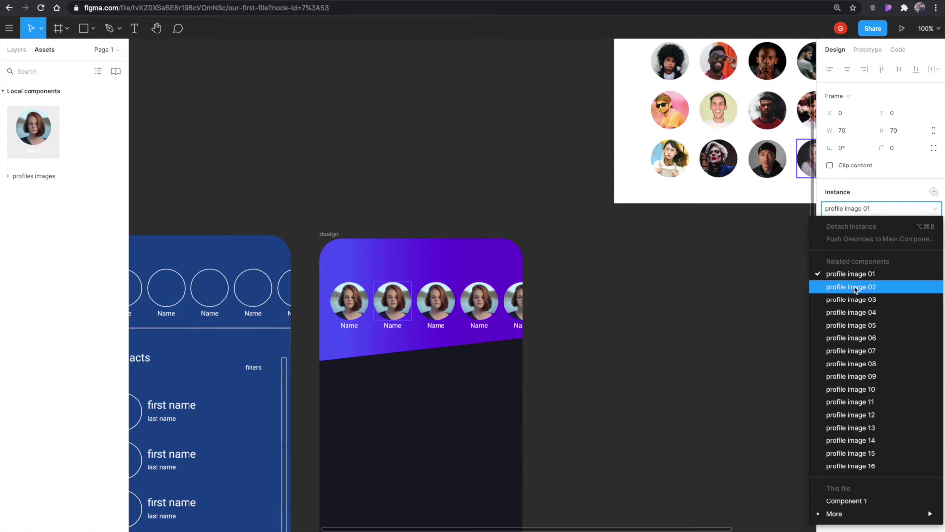
click(854, 291)
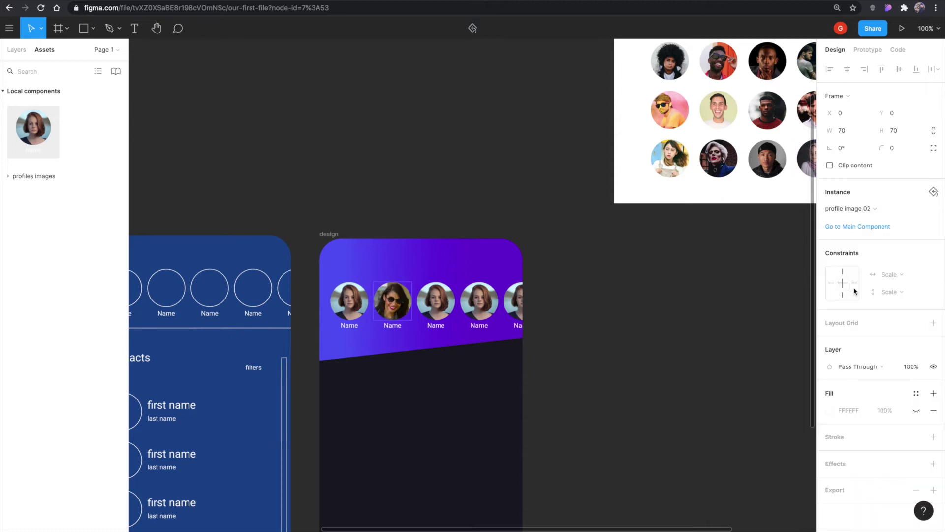
Swap the third header instance's portrait to profile image 03 and the fourth's to profile image 04.
double_click(438, 300)
click(848, 208)
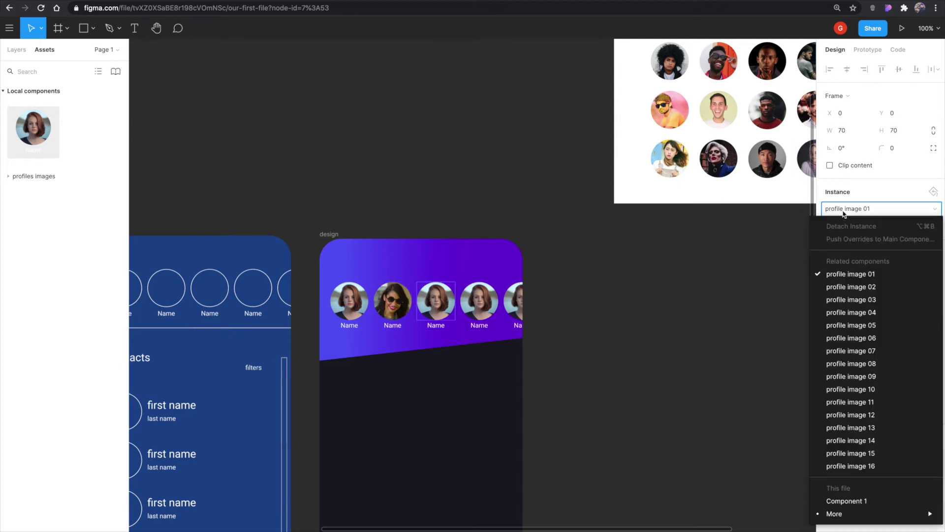
click(860, 302)
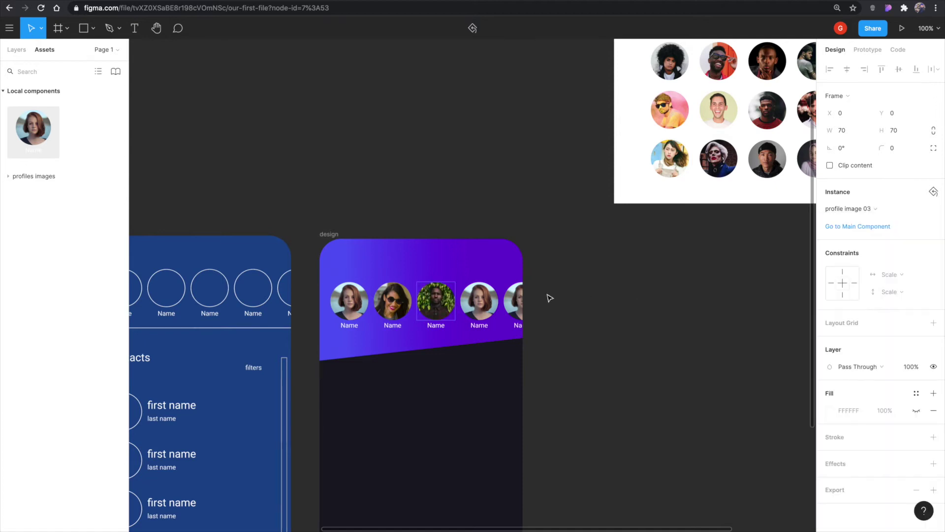
click(493, 299)
click(848, 208)
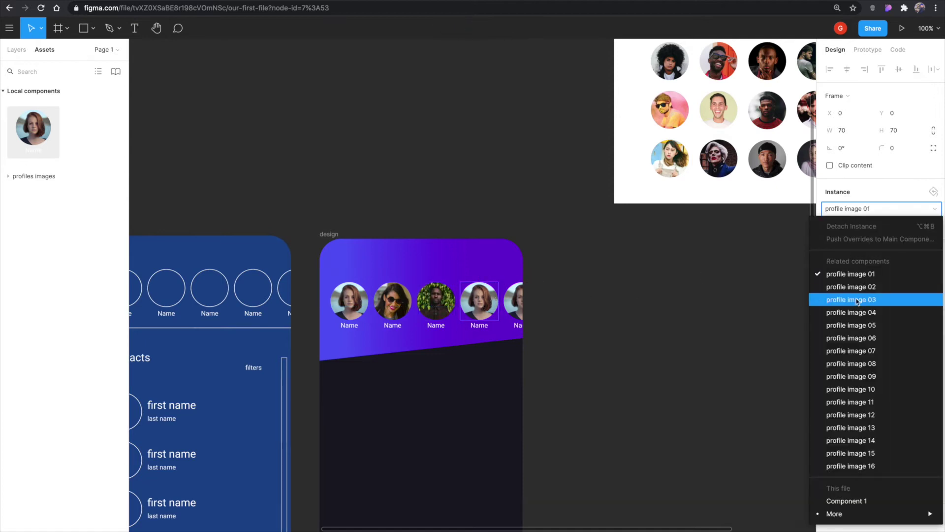
click(858, 315)
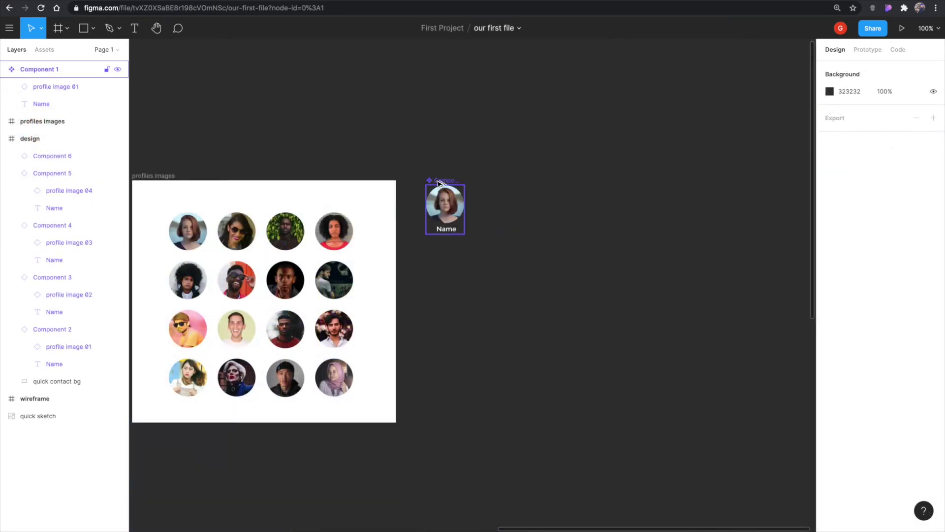
Place three test instances of the main portrait-and-name component below it and change the name text to "Name 4" on two of them.
drag(439, 183, 492, 306)
click(515, 348)
drag(565, 255, 572, 343)
double_click(568, 360)
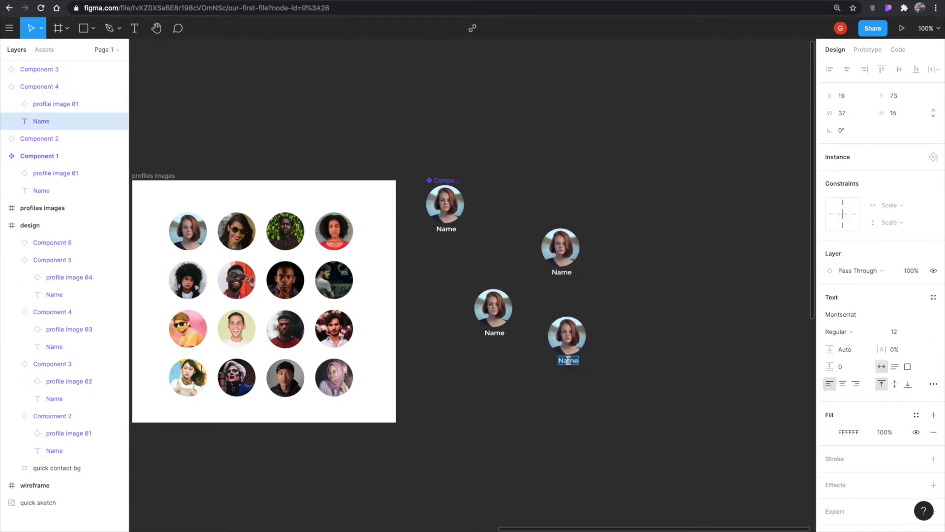
key(Right)
key(Escape)
Recolor the Name text in the main portrait-and-name component red and check its instances in the design header.
double_click(446, 229)
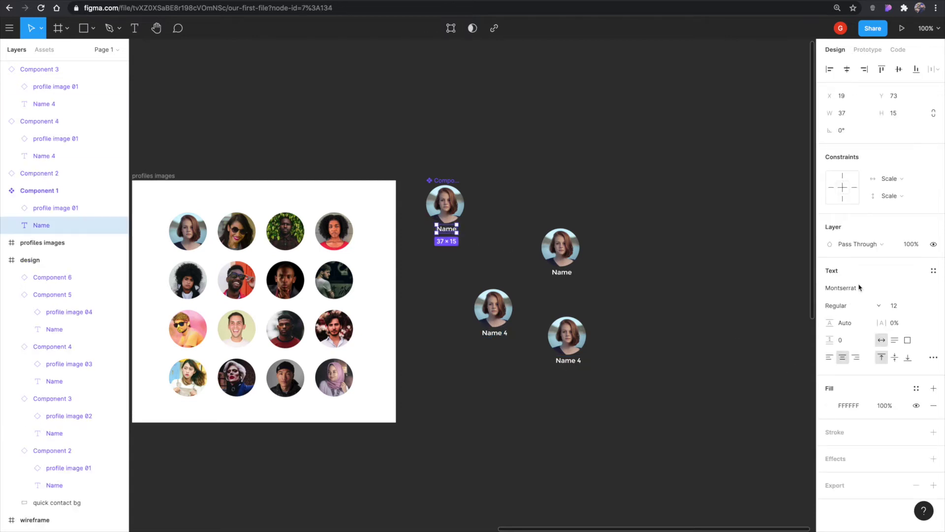
click(830, 409)
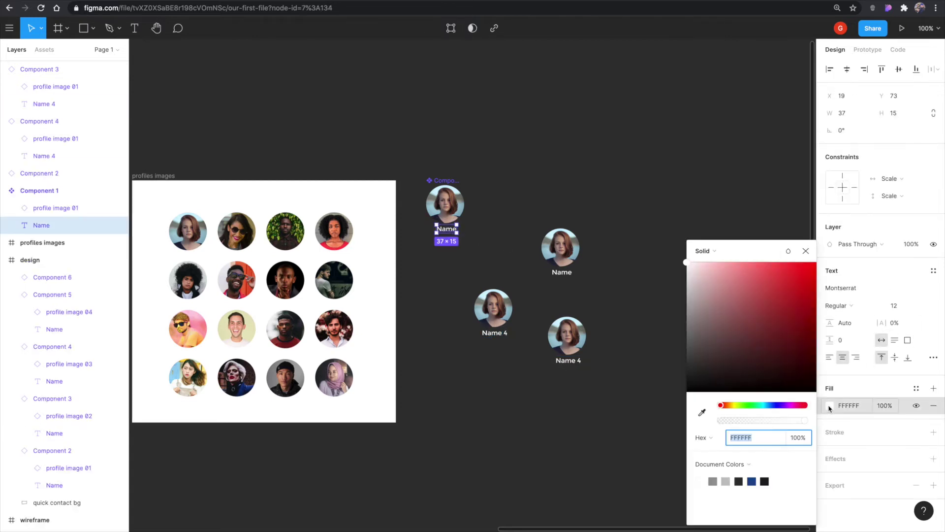
drag(736, 323, 833, 258)
click(656, 374)
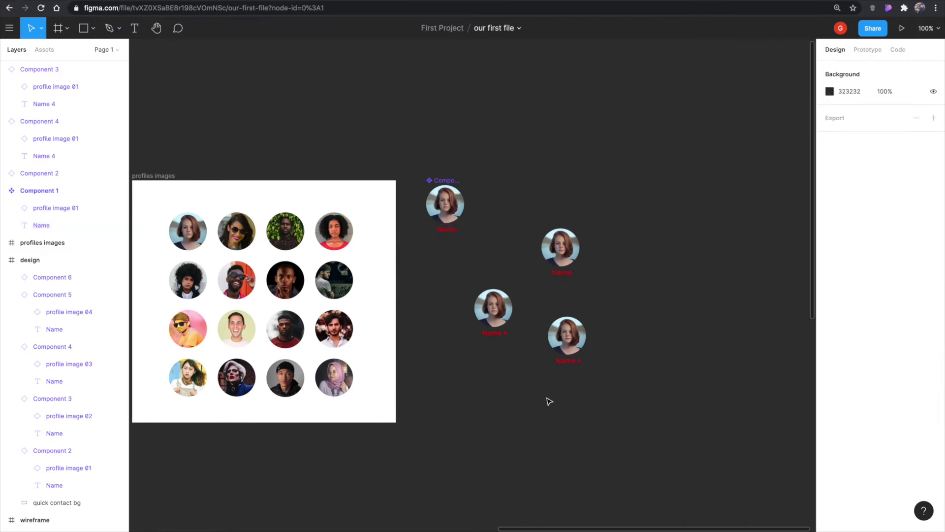
scroll(443, 414, left, 9)
scroll(443, 414, down, 5)
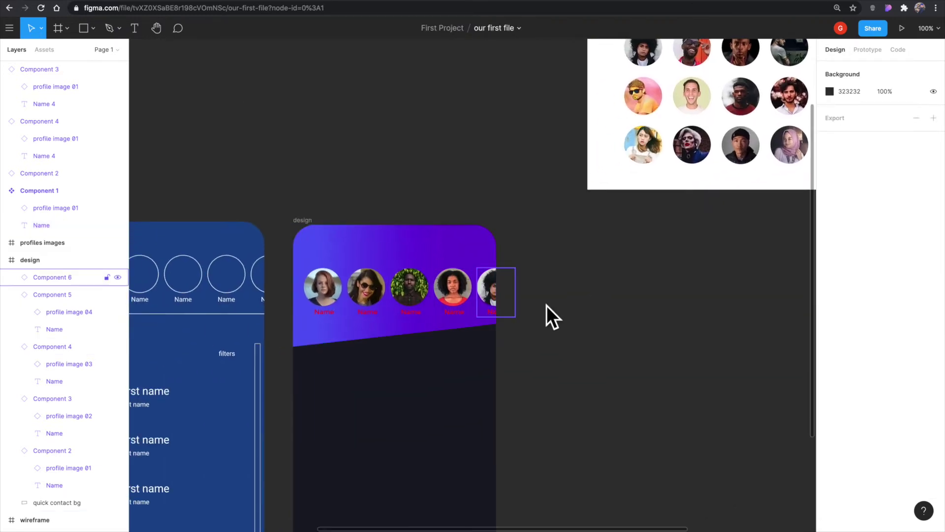
scroll(548, 317, right, 8)
scroll(548, 317, up, 5)
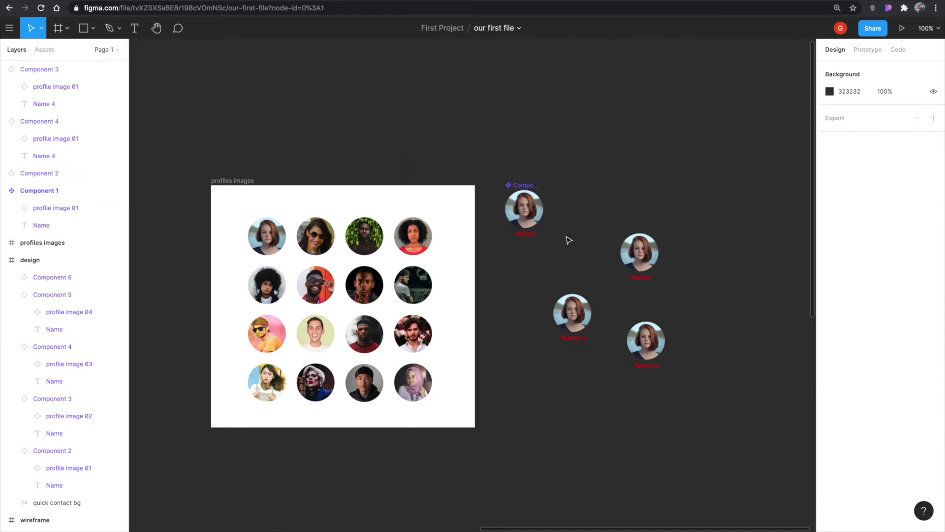
Undo the red fill on the main component's Name text and delete the three loose test instances.
key(ctrl+z)
key(ctrl+z)
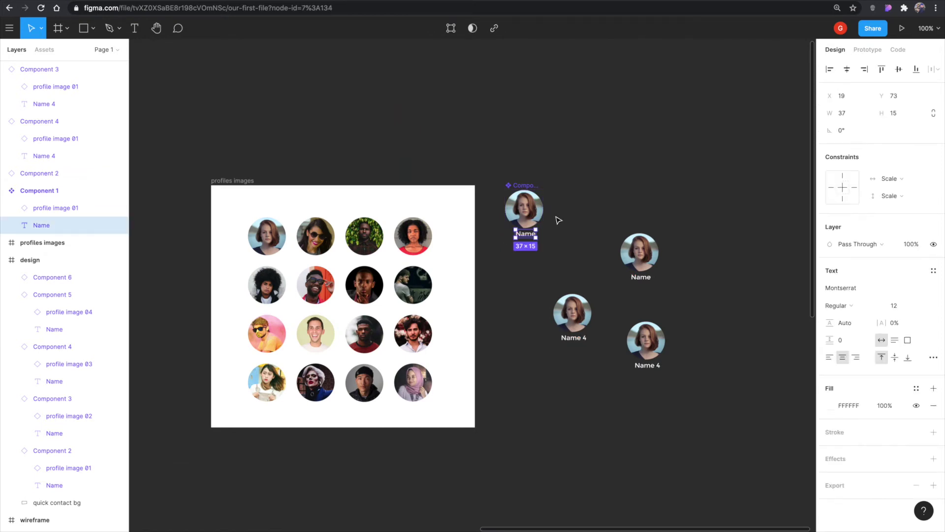
drag(559, 220, 705, 388)
key(Delete)
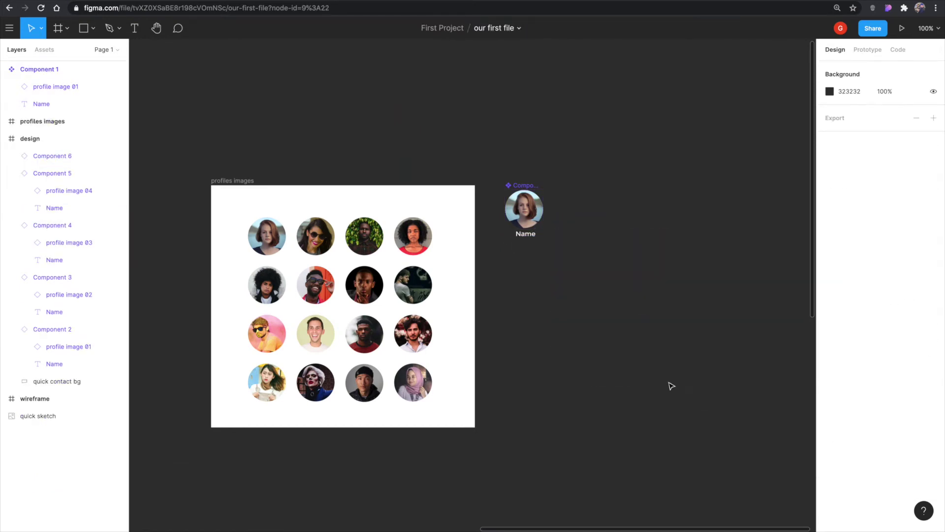
Replace the Name placeholders under the five portraits in the design header with individual first names.
scroll(671, 386, left, 10)
scroll(672, 386, down, 5)
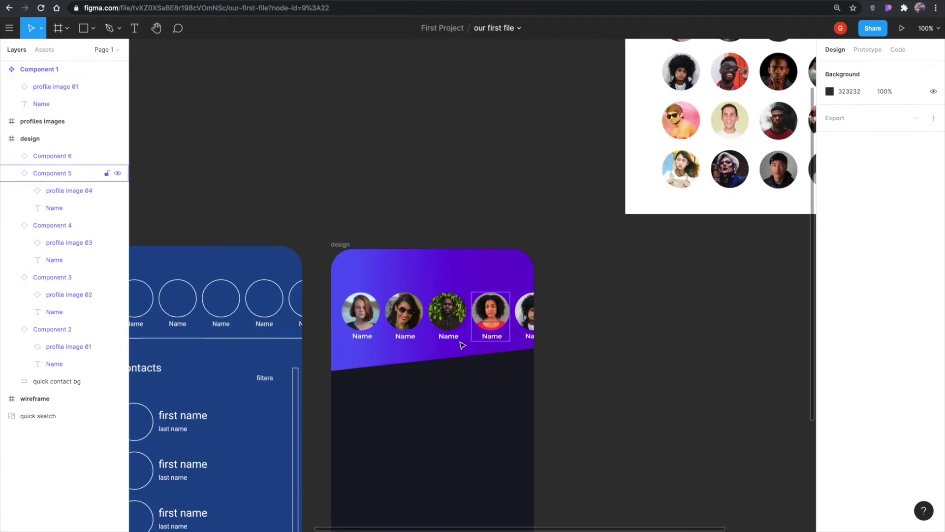
double_click(364, 336)
double_click(365, 337)
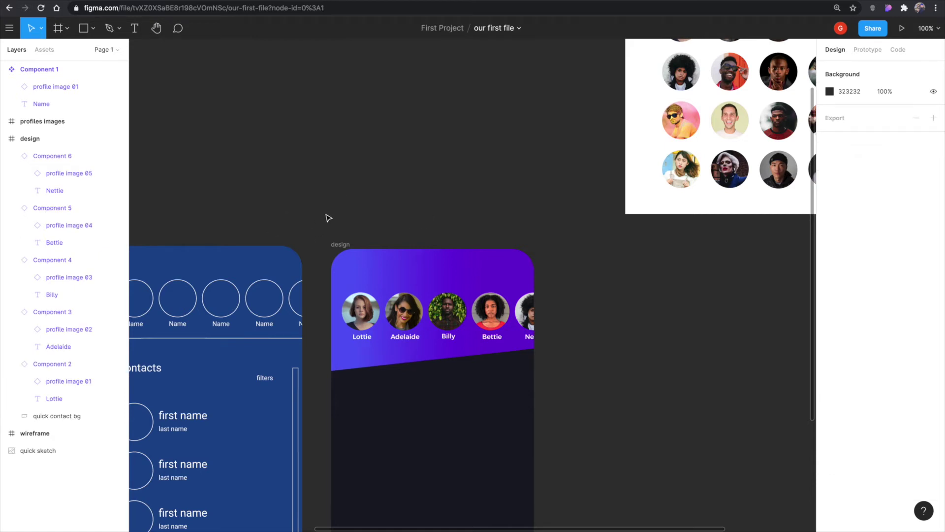
Add a 28 × 28 outlined badge circle at the upper edge of the wireframe's third contact circle, at X 232, Y 56.
drag(328, 217, 460, 182)
click(377, 249)
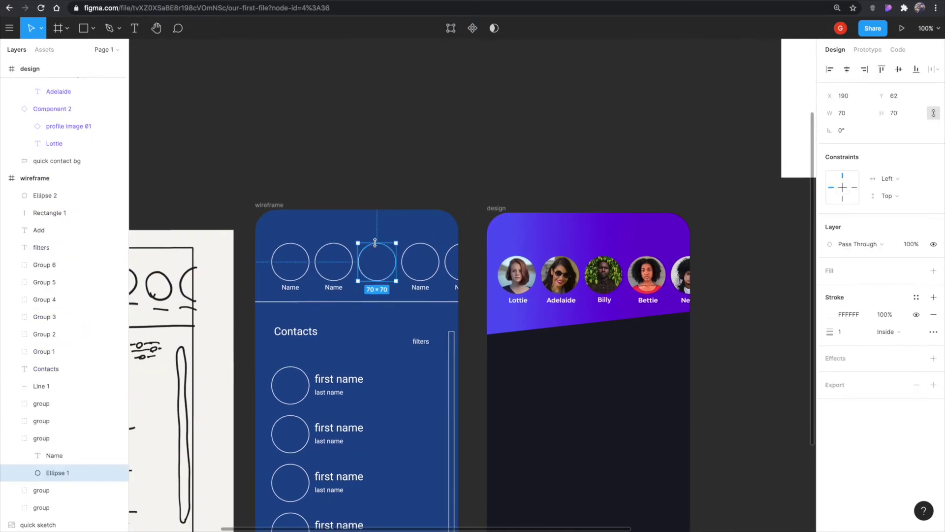
drag(369, 246, 378, 222)
drag(404, 260, 393, 248)
click(443, 147)
Fill the small badge circle with the wireframe's background blue, 1A498F, sampled from the frame.
scroll(443, 147, left, 3)
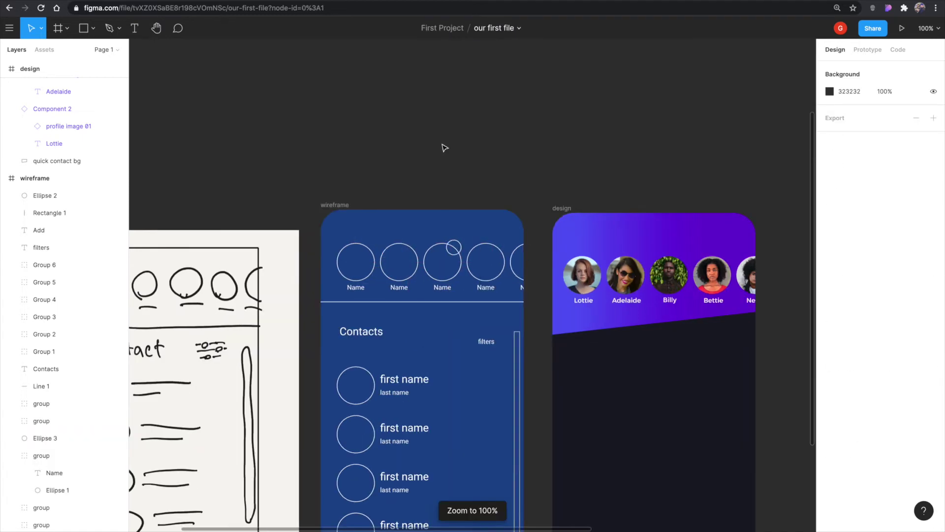
key(ctrl+plus)
click(448, 200)
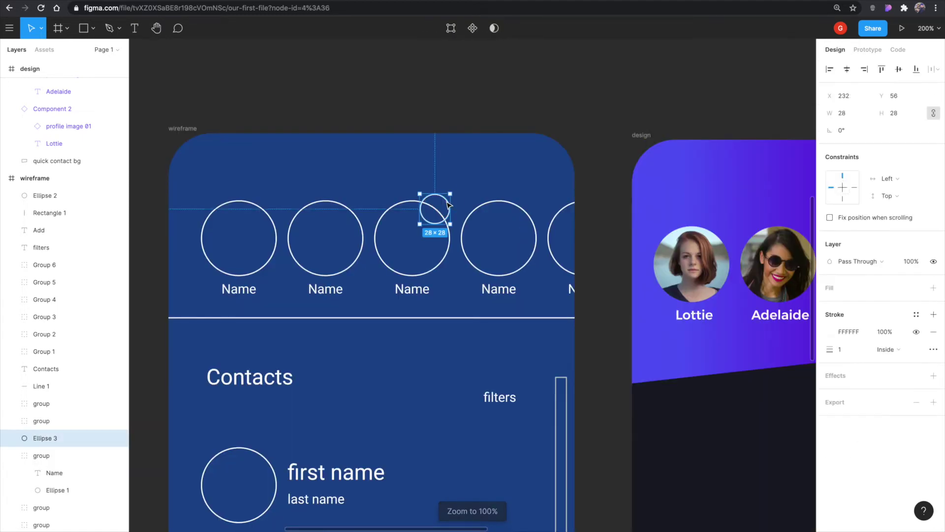
click(831, 294)
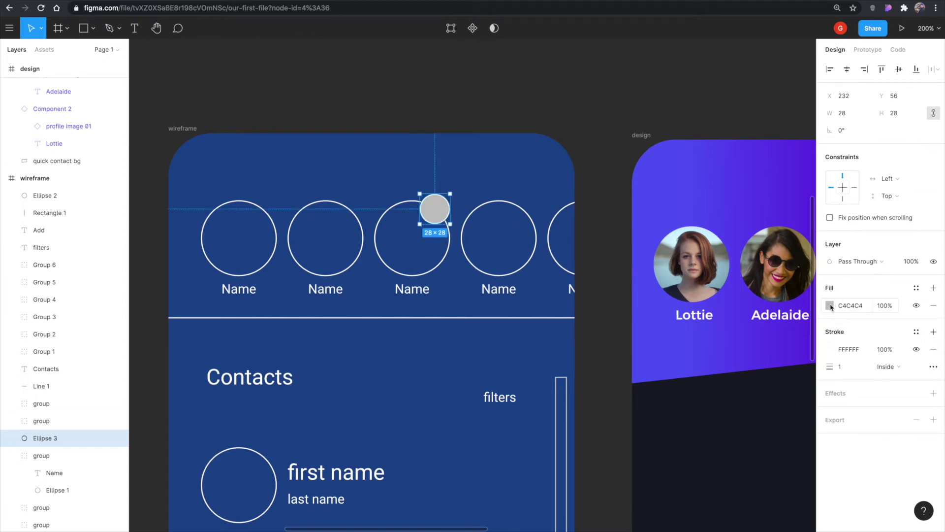
click(831, 305)
click(702, 412)
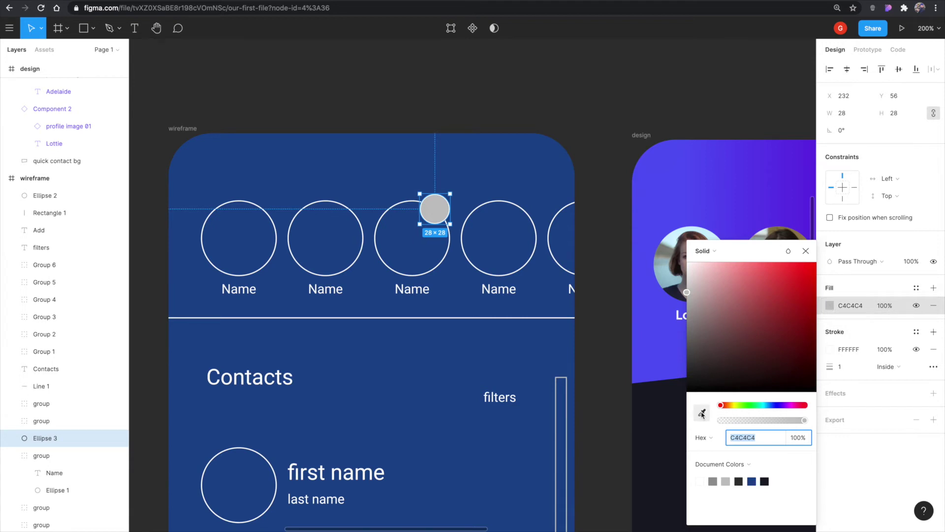
click(405, 158)
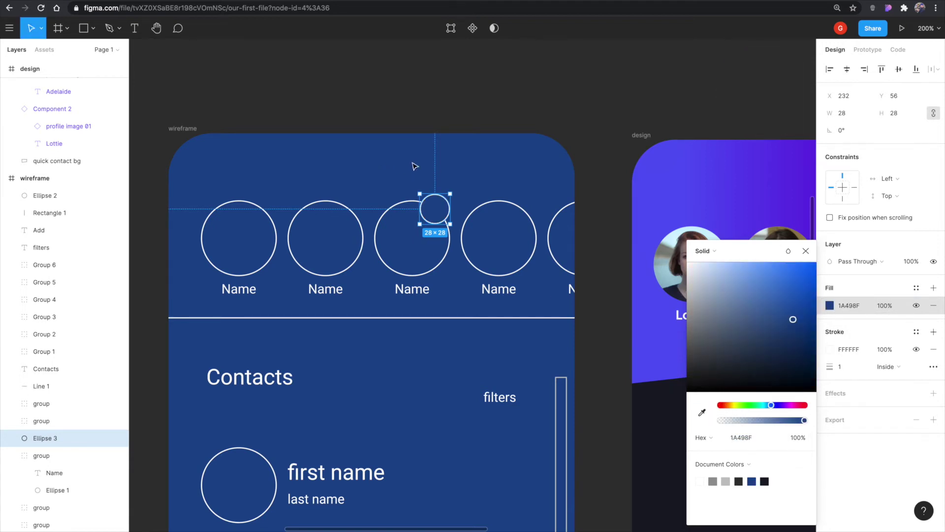
click(456, 191)
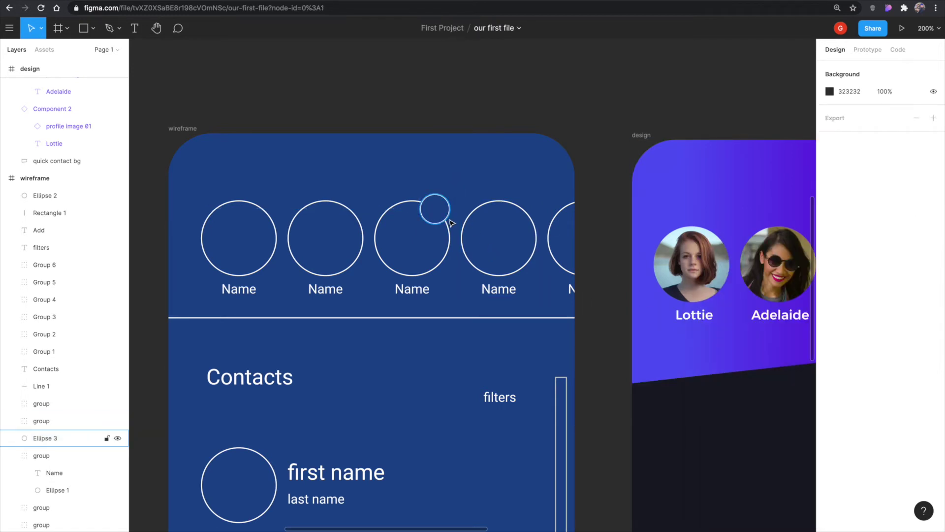
Draw a checkmark about 10 × 10.5 with the Pen tool and place it in the badge circle at X 241, Y 65.
click(117, 28)
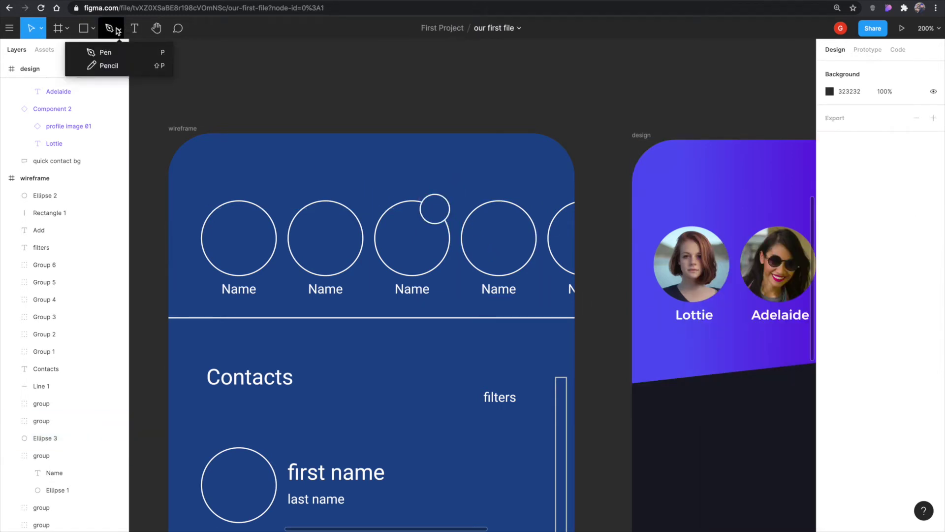
click(112, 56)
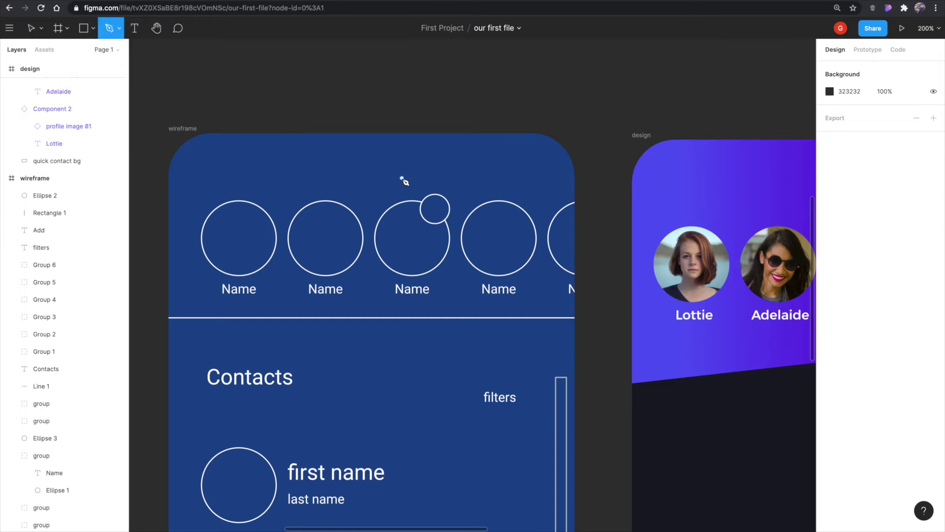
click(430, 211)
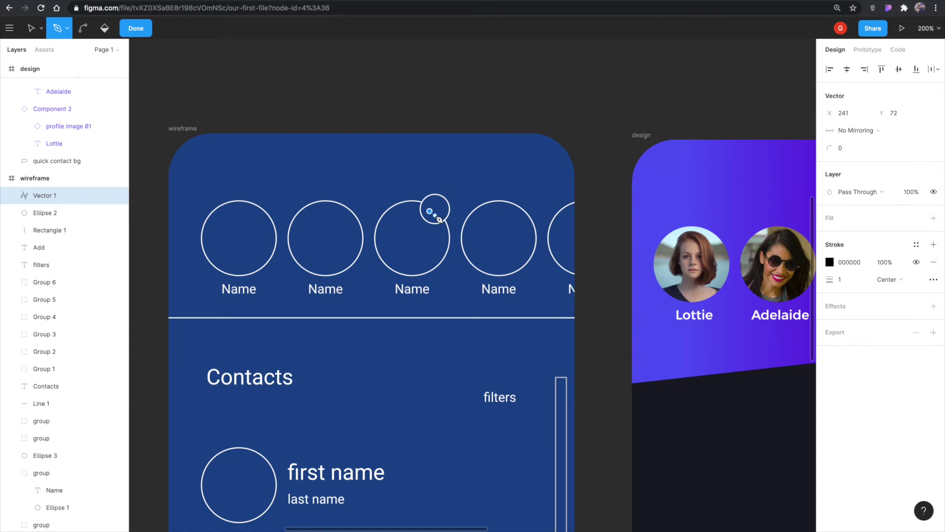
click(434, 215)
key(Escape)
key(Escape)
click(439, 207)
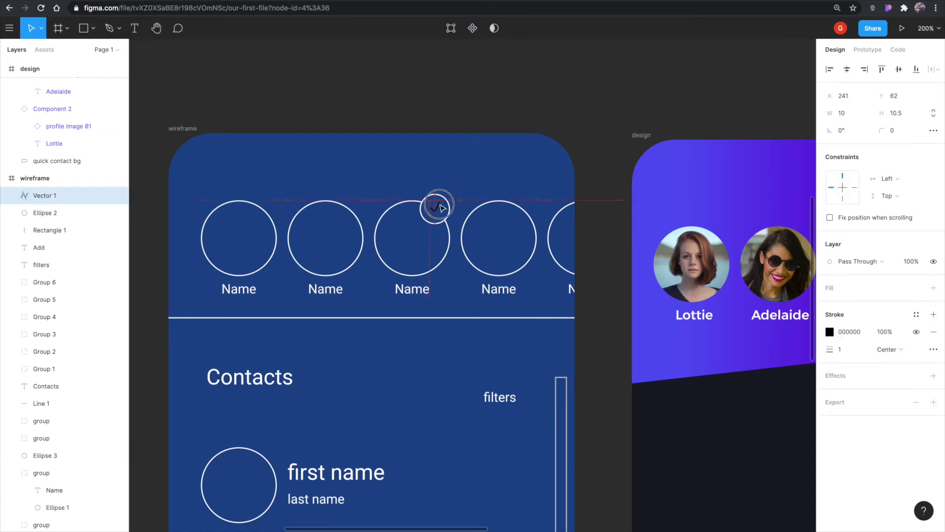
drag(440, 207, 438, 209)
Set the checkmark's stroke color to white, FFFFFF.
click(830, 332)
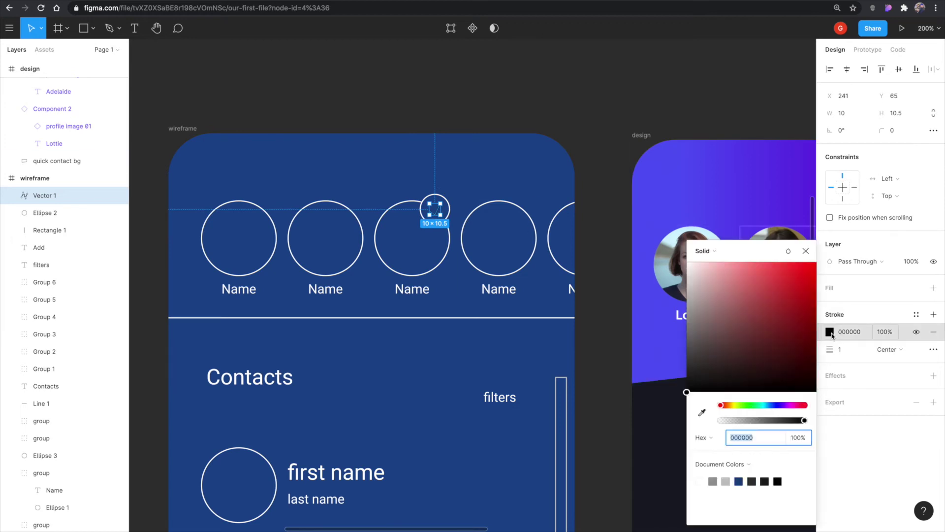
text(ffffff)
key(Return)
click(504, 95)
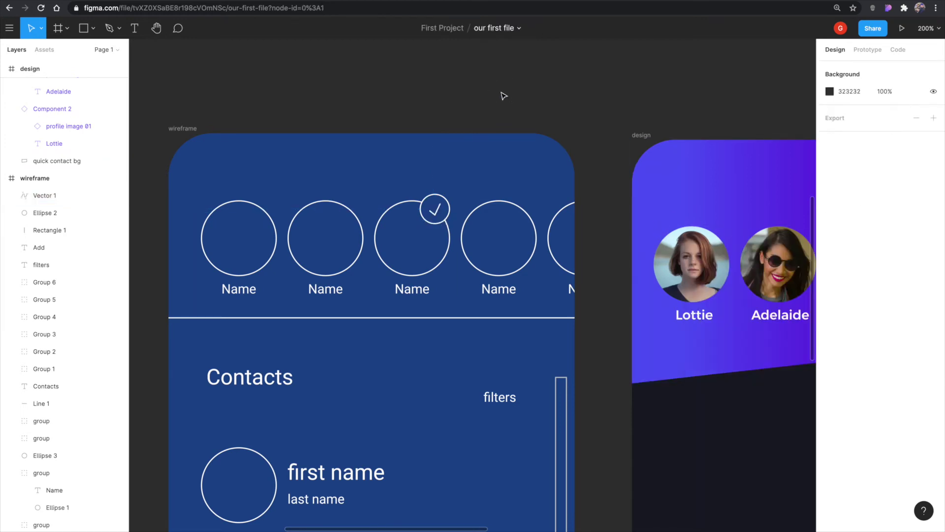
key(shift+0)
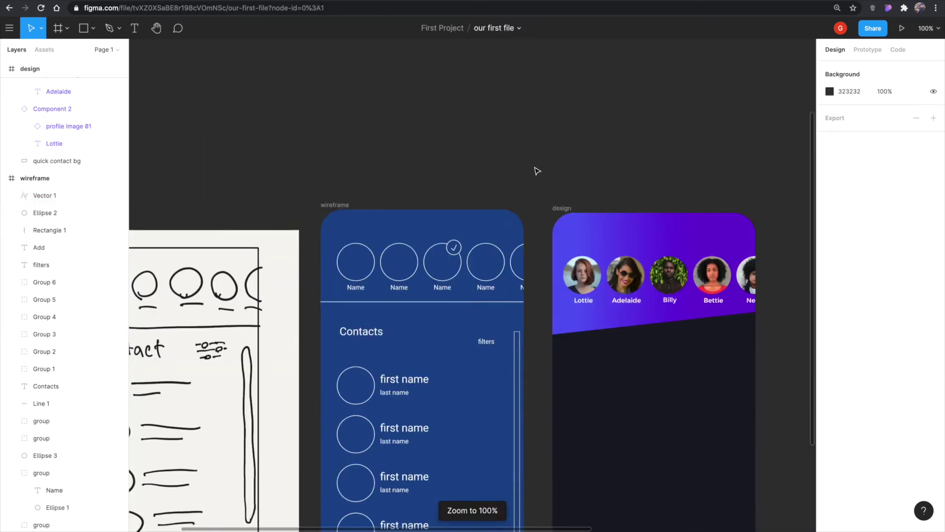
Copy the wireframe's badge circle and paste it onto the canvas beside the master contact component, at X 1792, Y -1022.
drag(532, 185, 350, 67)
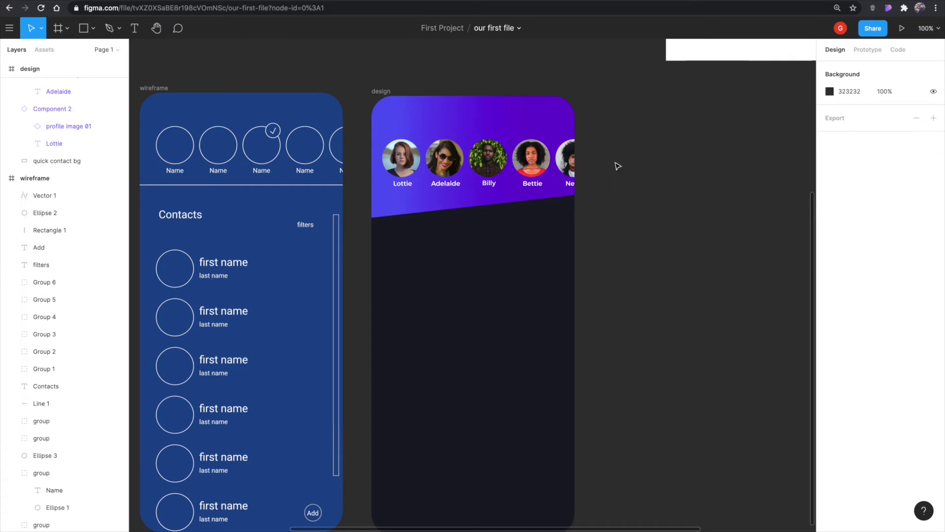
click(274, 131)
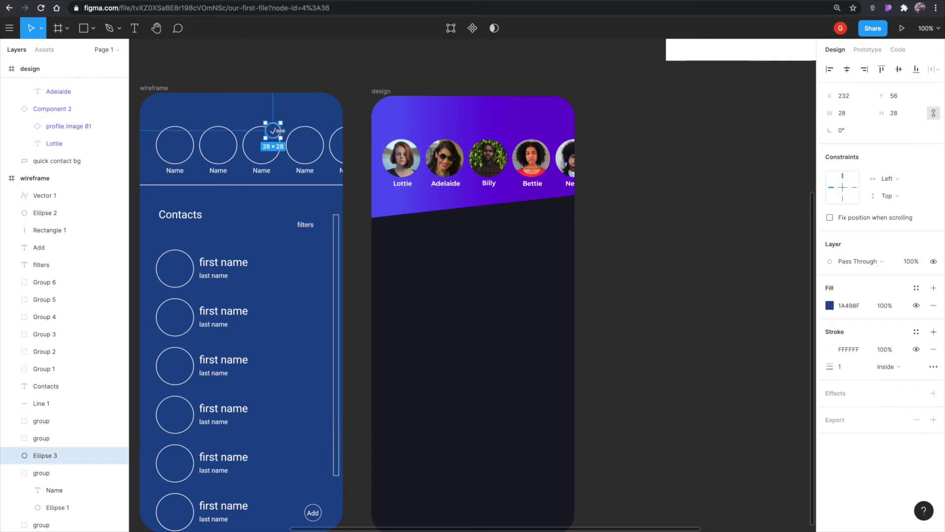
scroll(683, 149, up, 10)
scroll(683, 149, right, 8)
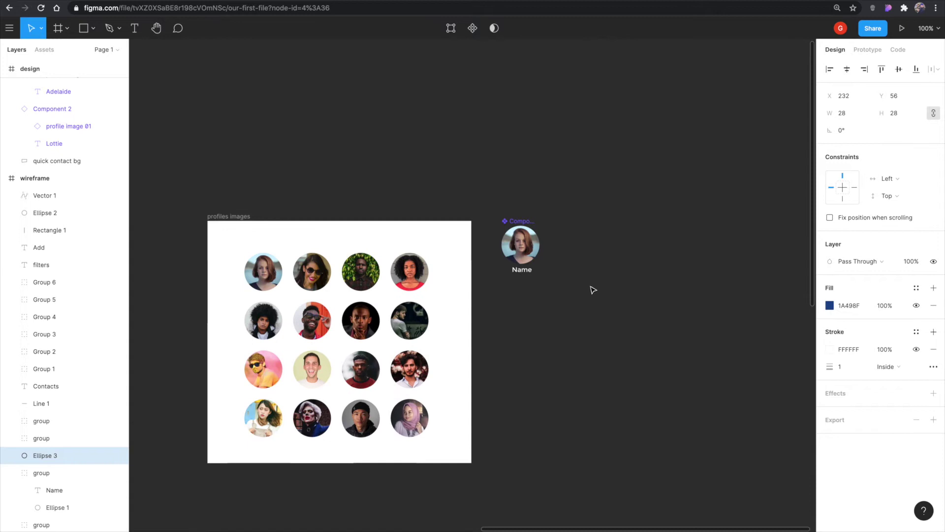
key(ctrl+v)
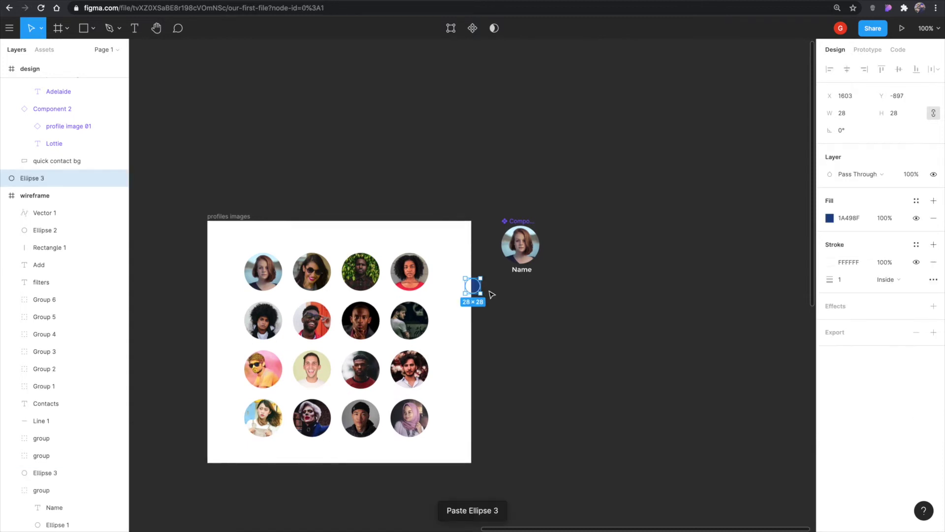
key(Escape)
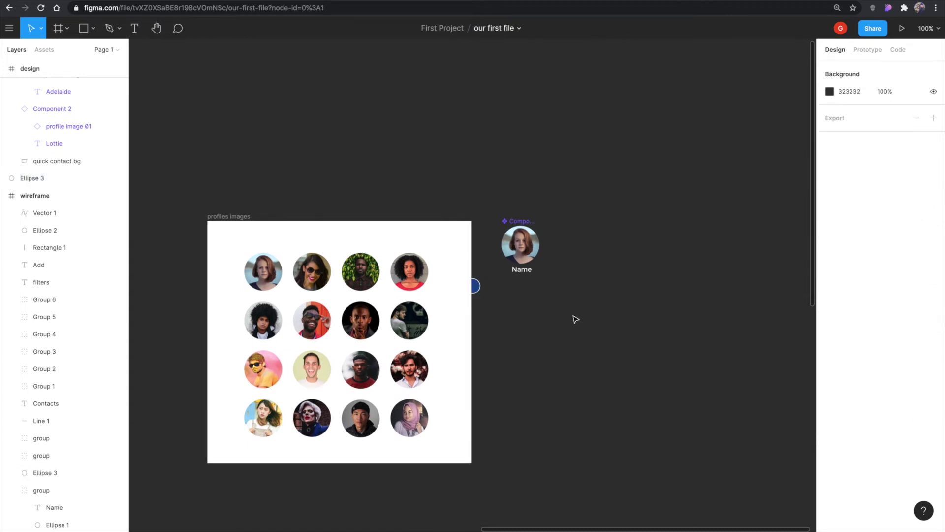
drag(474, 285, 575, 218)
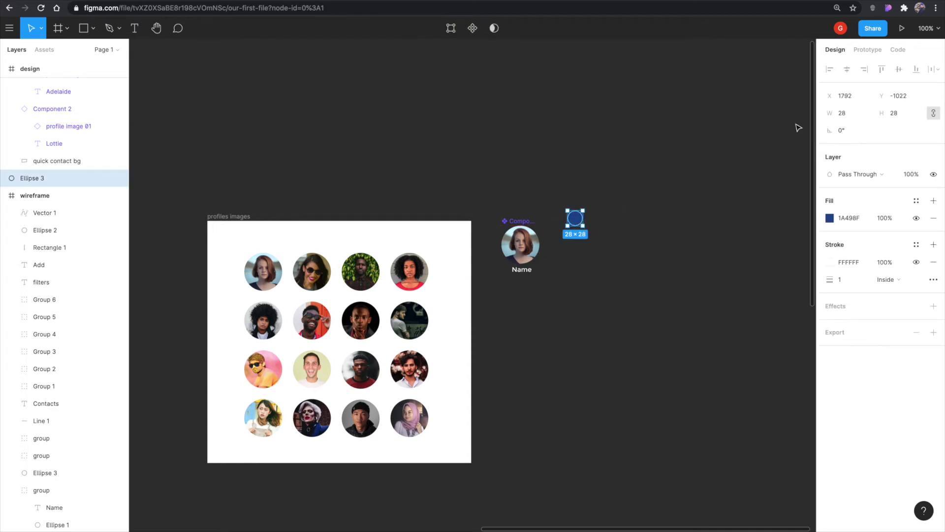
Resize the pasted badge circle to 23 × 23 and remove its stroke.
click(844, 114)
text(23)
key(Tab)
text(23)
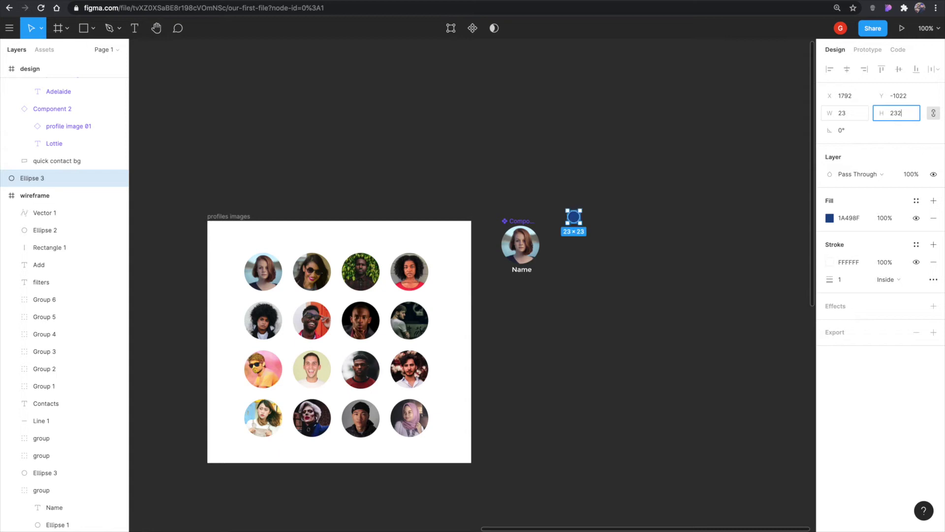
key(Return)
click(582, 294)
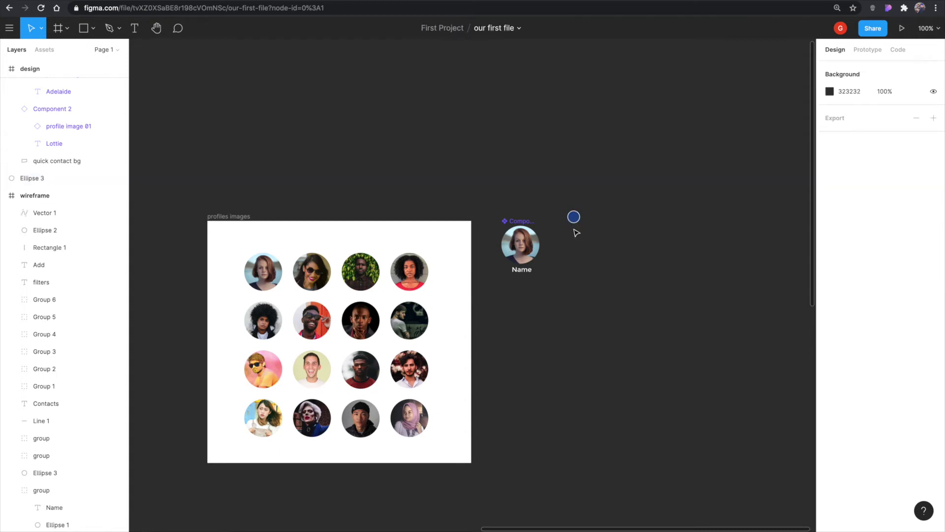
click(574, 223)
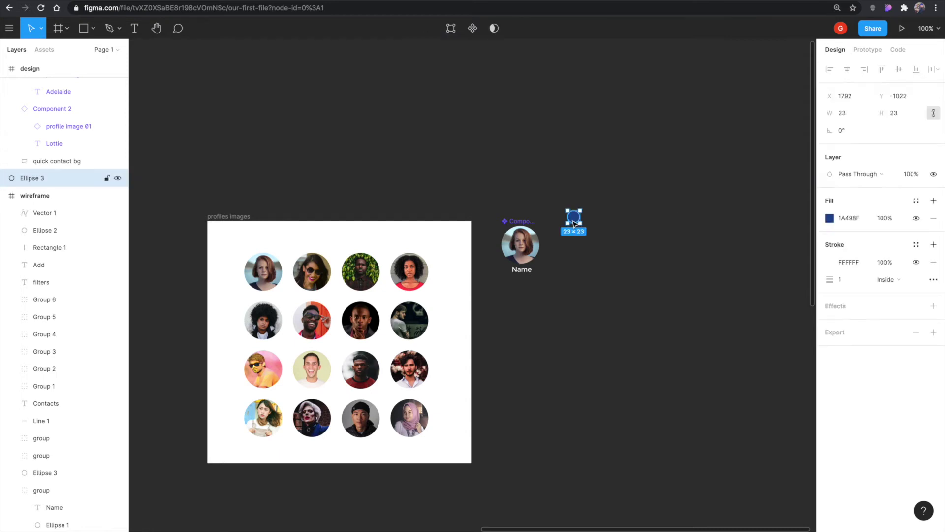
click(934, 263)
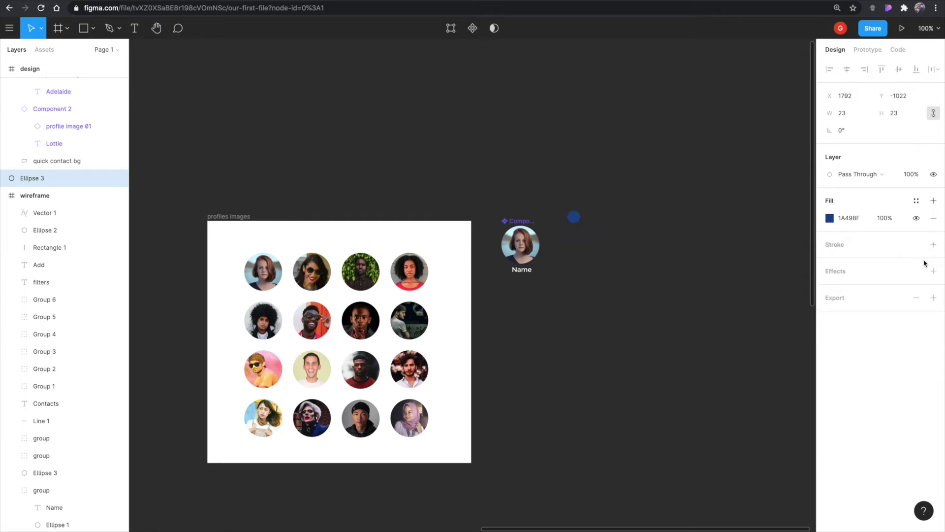
click(597, 231)
Fill the badge circle with white, FFFFFF, and place it inside the contact component over the portrait's upper-right edge, at X 44, Y -5.
click(572, 218)
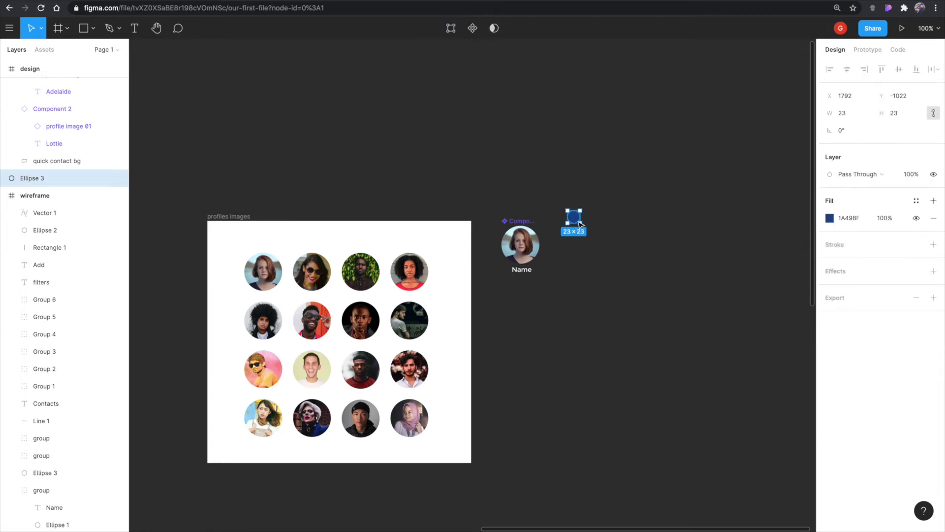
click(829, 217)
drag(793, 287, 662, 211)
click(623, 253)
drag(574, 217, 533, 230)
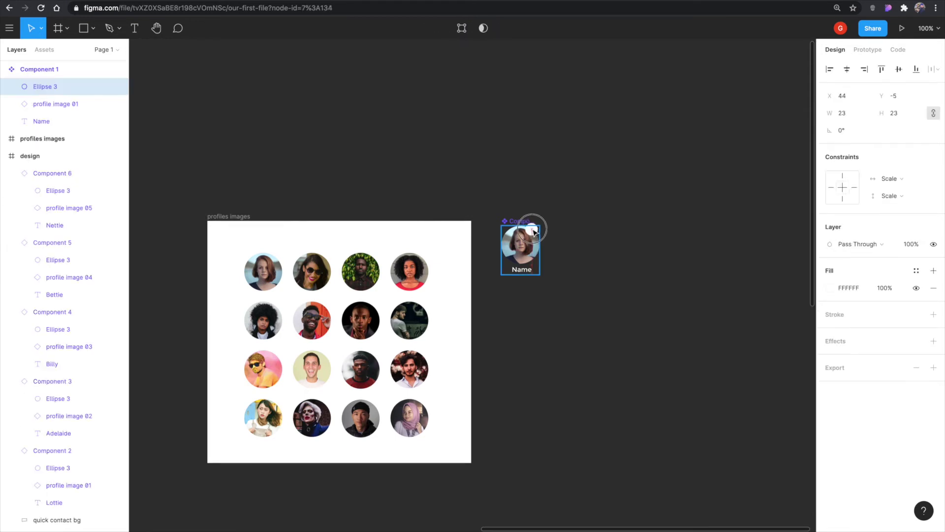
click(468, 133)
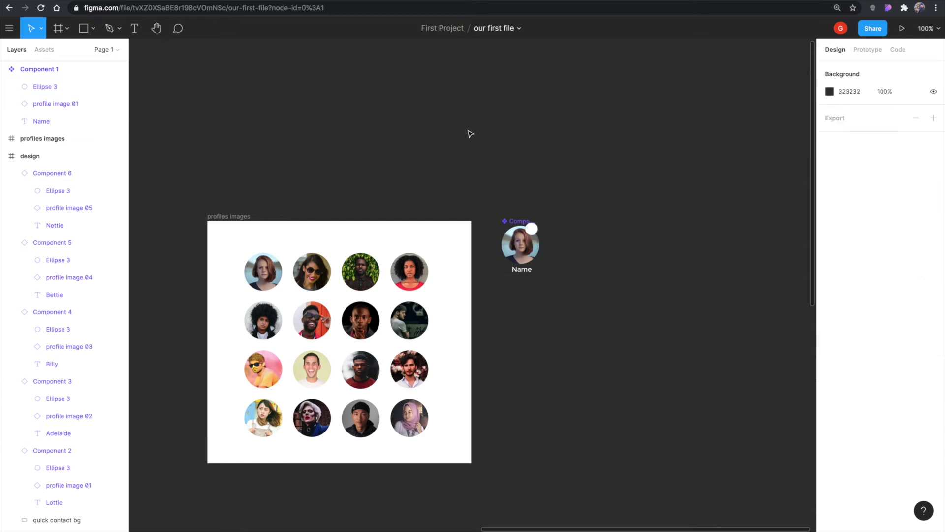
Move the master contact component next to the design frame's quick contacts row, at X 987, Y -424.
drag(553, 130, 698, 123)
drag(414, 302, 413, 148)
drag(643, 323, 394, 437)
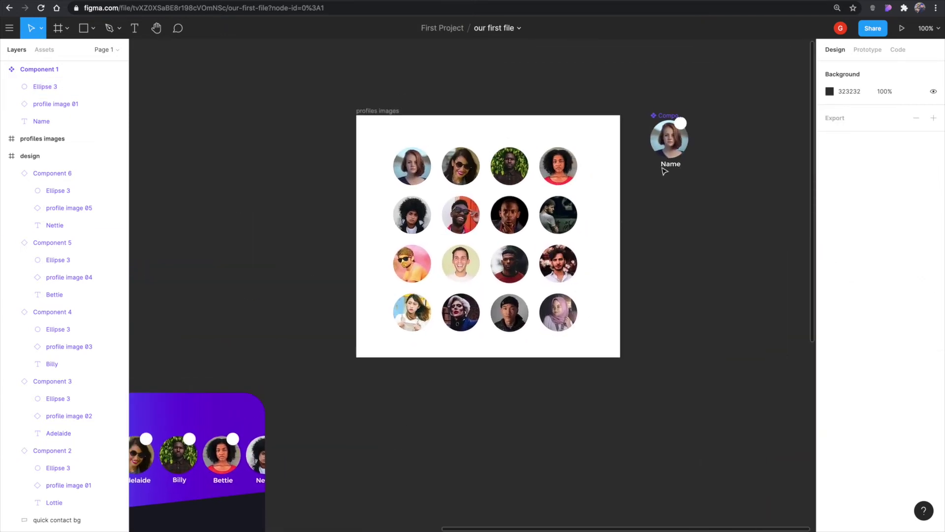
click(668, 140)
drag(667, 141, 289, 422)
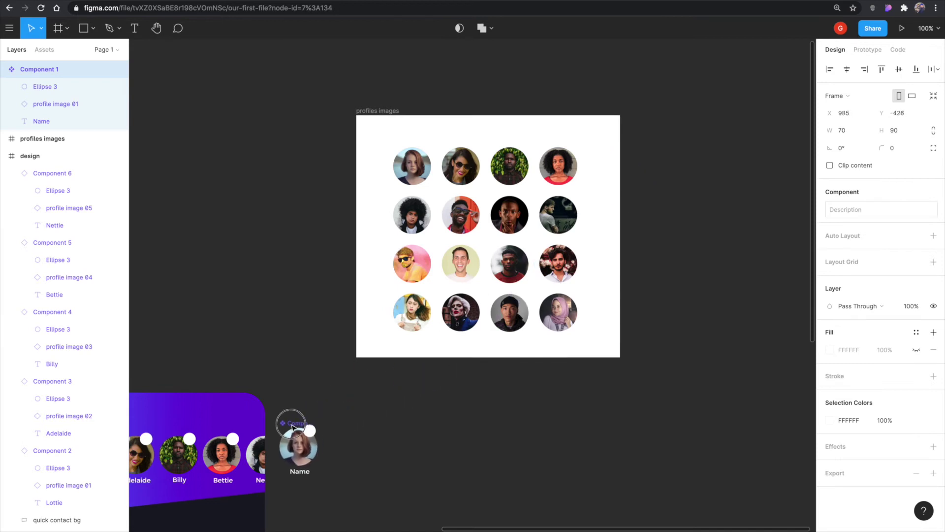
drag(302, 349, 471, 68)
scroll(513, 238, up, 3)
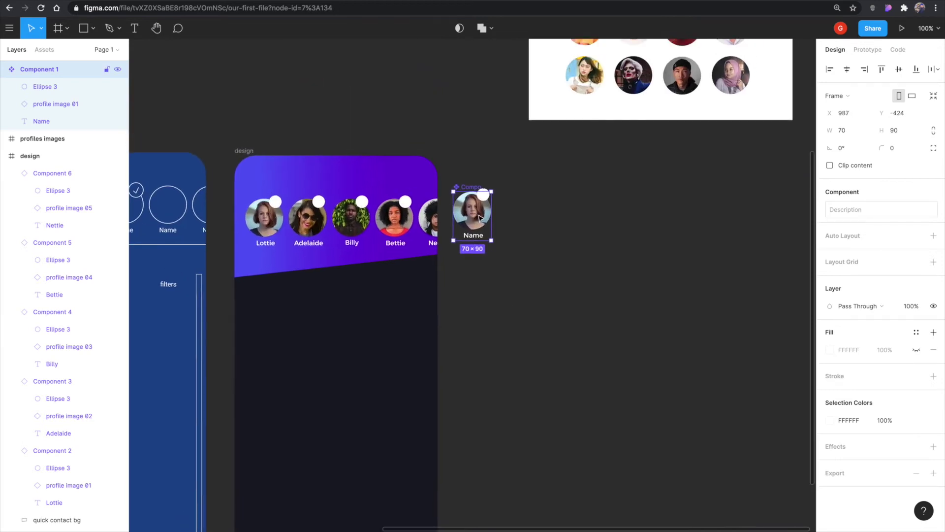
key(Escape)
Reposition the badge circle inside the master contact component to X 50, Y 0.
click(485, 197)
key(plus)
drag(570, 235, 599, 303)
scroll(599, 304, up, 2)
key(Escape)
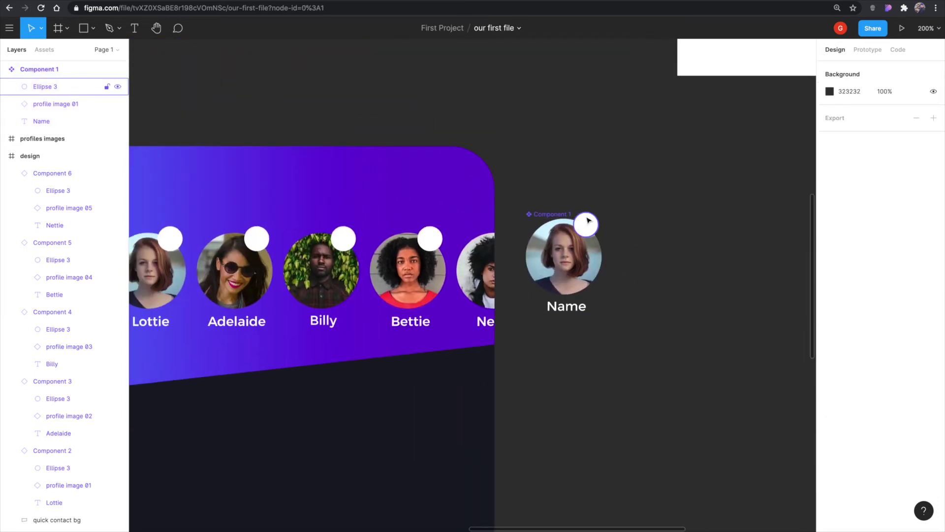
click(586, 223)
drag(587, 223, 594, 230)
key(Escape)
Add a drop shadow to the component's badge circle and set the shadow's opacity to 10%.
click(592, 231)
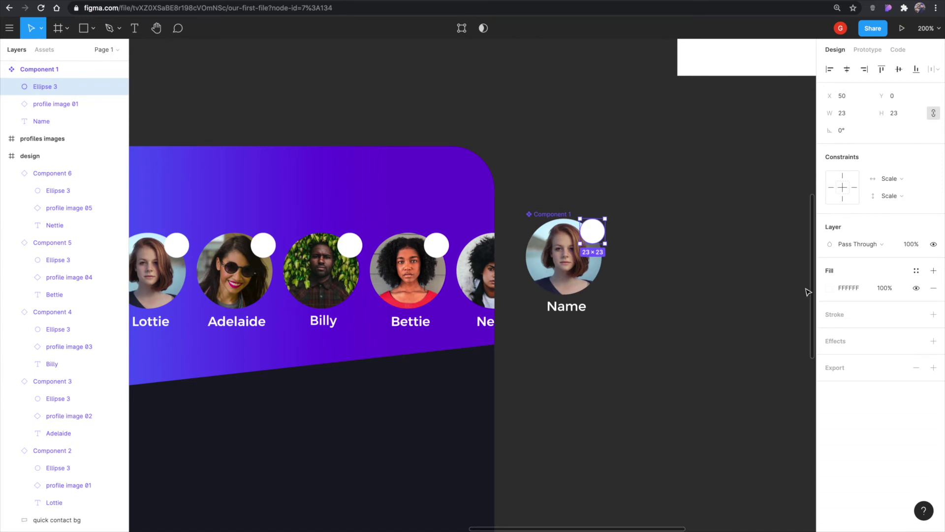
click(932, 341)
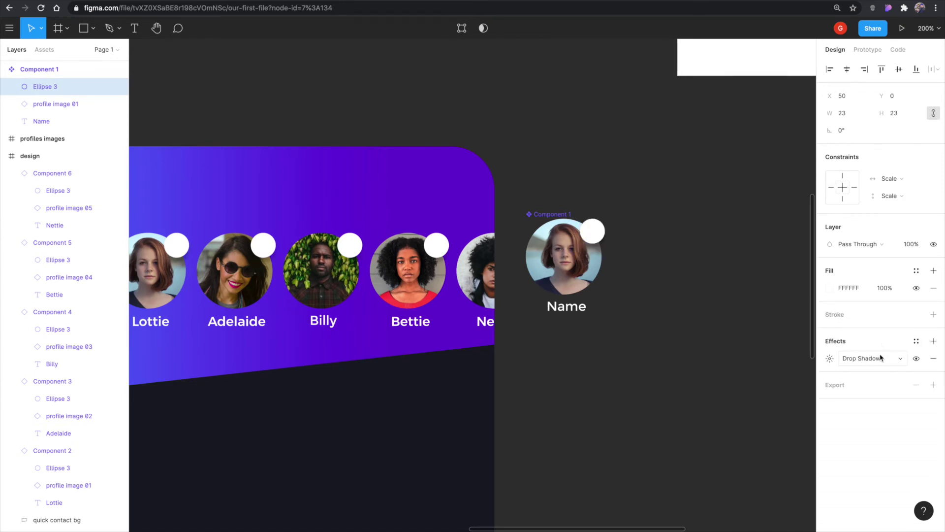
click(861, 358)
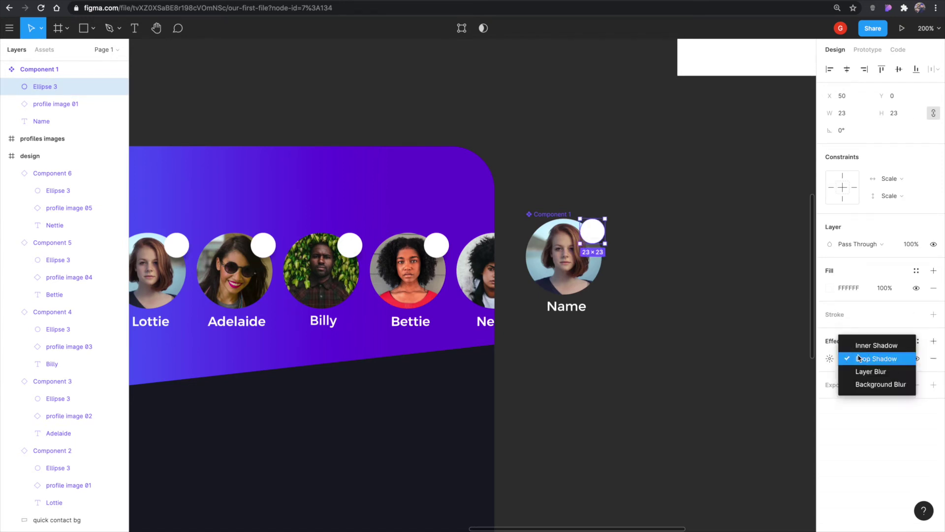
click(859, 359)
click(830, 358)
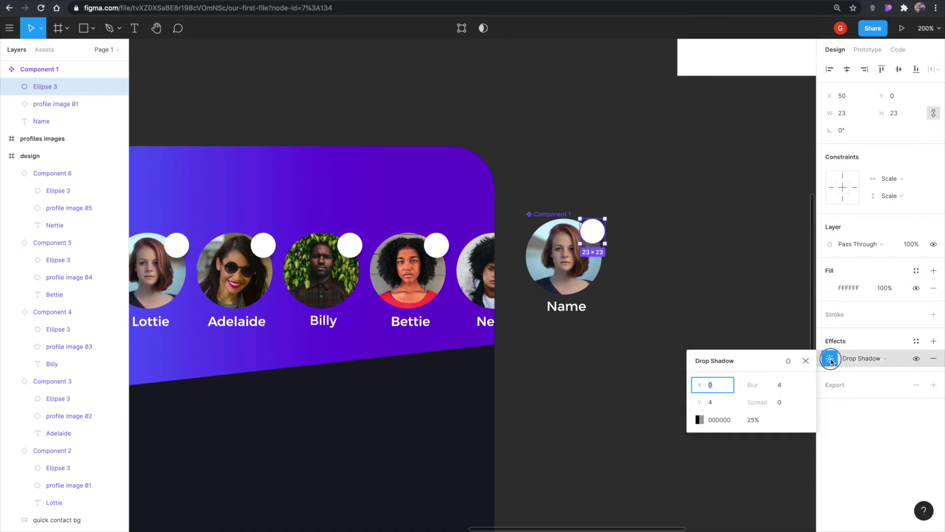
click(763, 420)
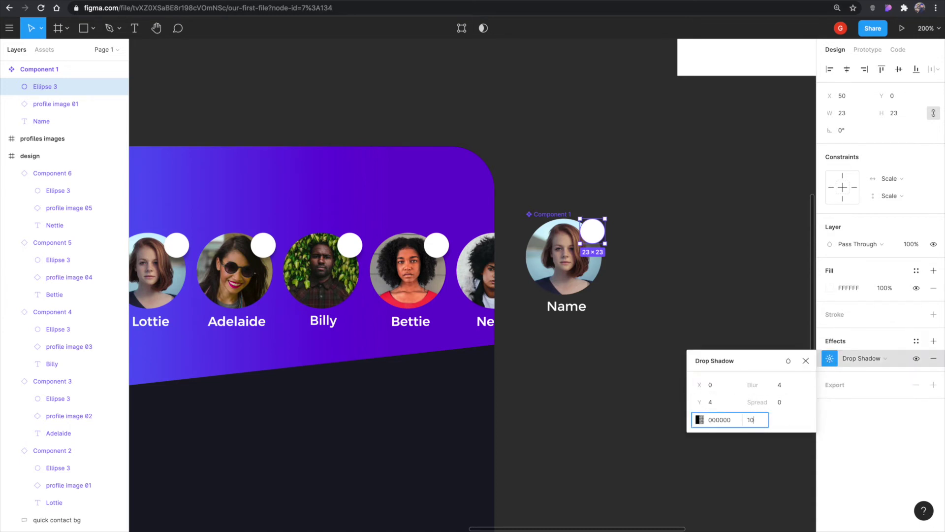
click(647, 323)
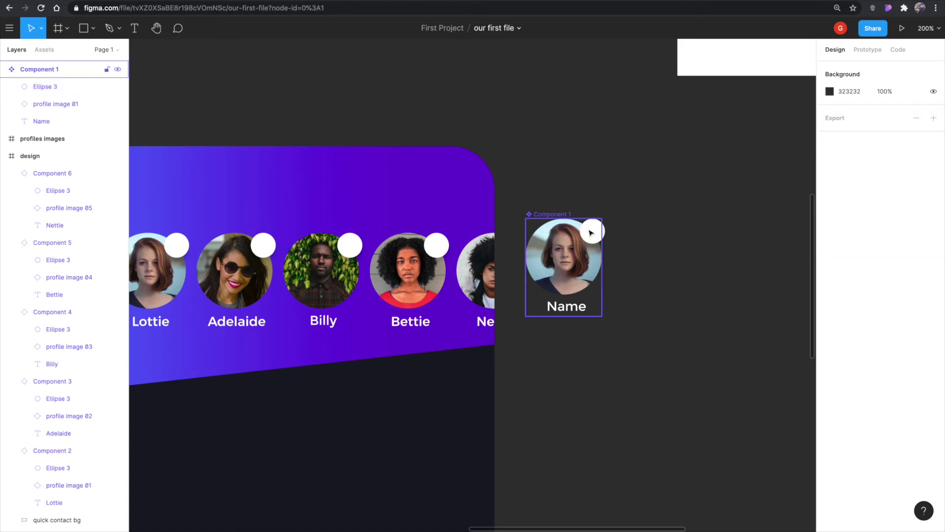
Copy the wireframe's badge checkmark and paste it into the master contact component.
click(592, 232)
scroll(648, 184, left, 10)
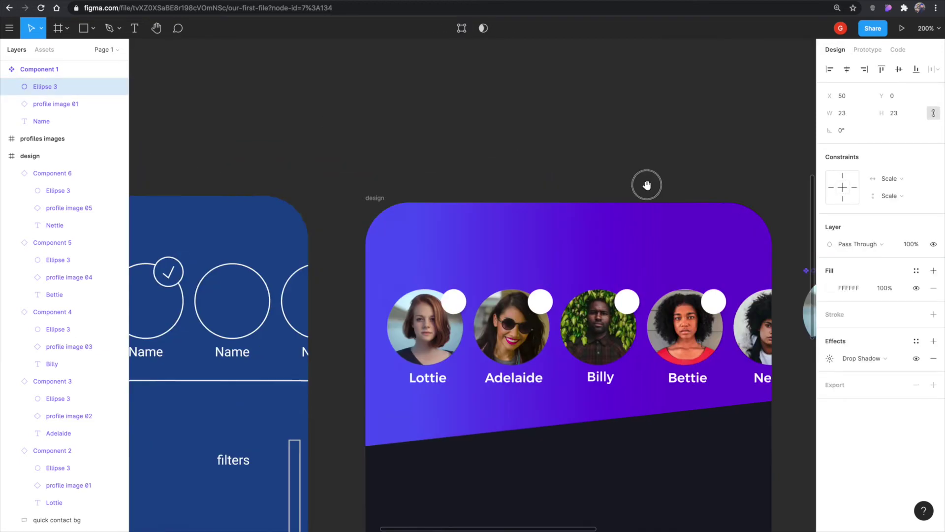
scroll(426, 202, up, 3)
click(355, 288)
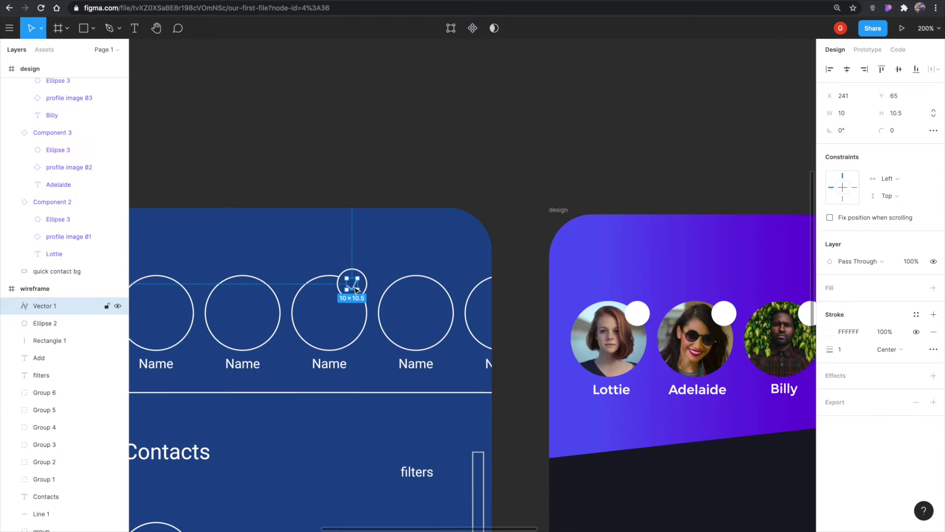
scroll(687, 162, right, 15)
scroll(472, 177, down, 1)
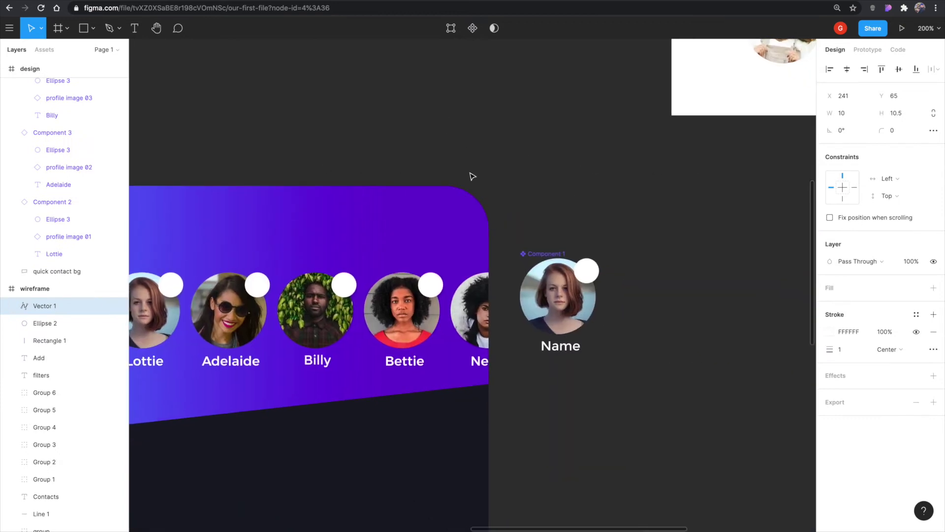
click(591, 276)
key(ctrl+v)
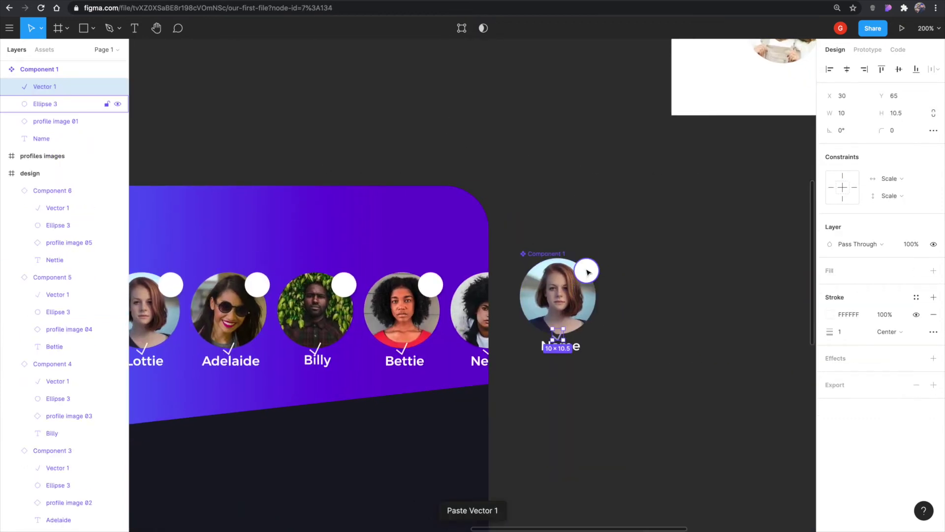
Move the pasted checkmark just above the component's badge circle, at X 53, Y -15.
key(shift+Up)
key(shift+Up)
key(shift+Up)
key(shift+Up)
key(shift+Right)
key(shift+Right)
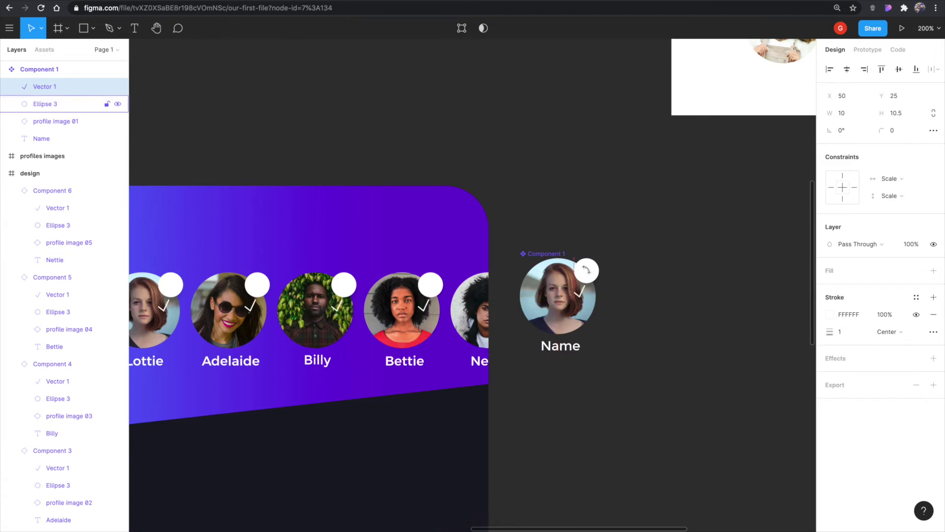
key(shift+Up)
key(shift+Up)
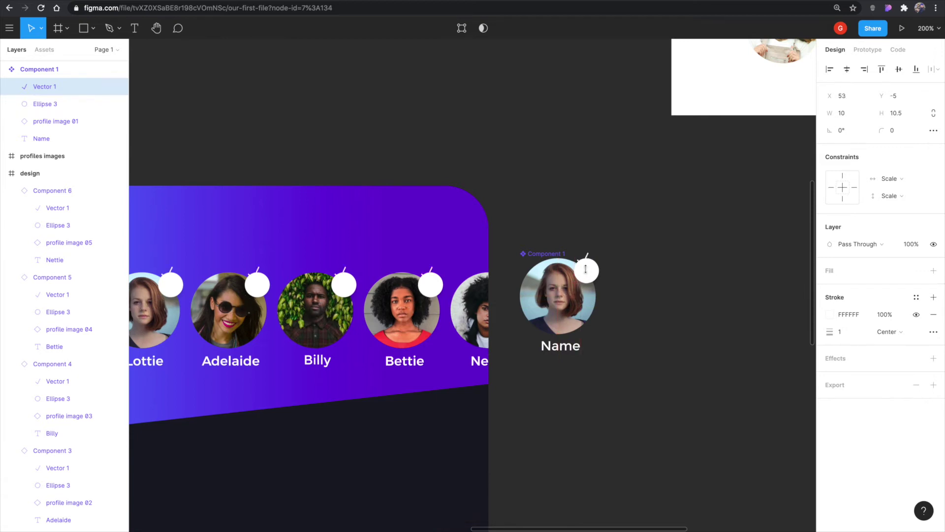
key(shift+Up)
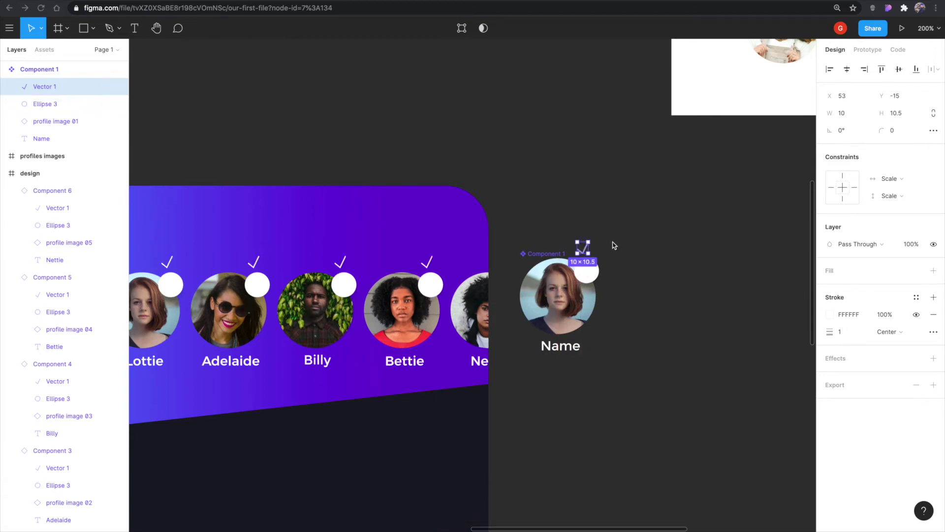
Set the component checkmark's stroke color to black, 000000.
click(832, 317)
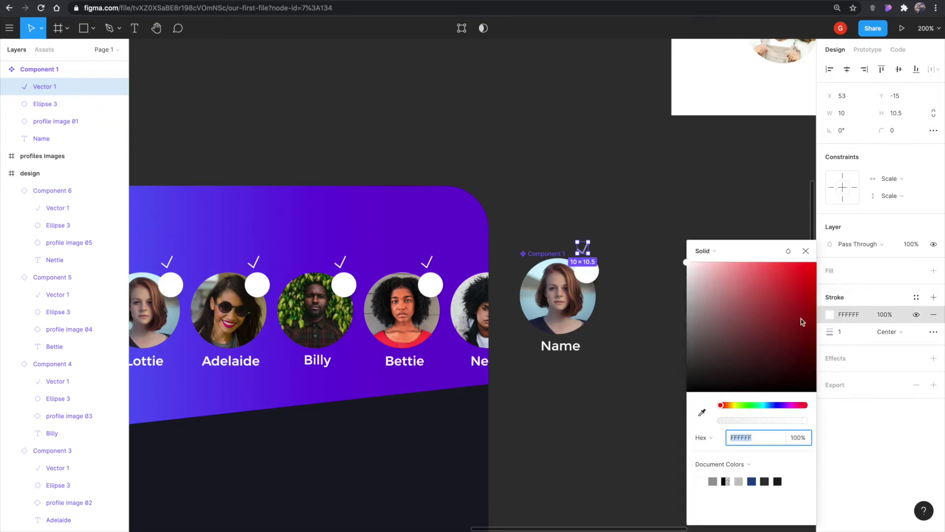
text(000000)
key(Return)
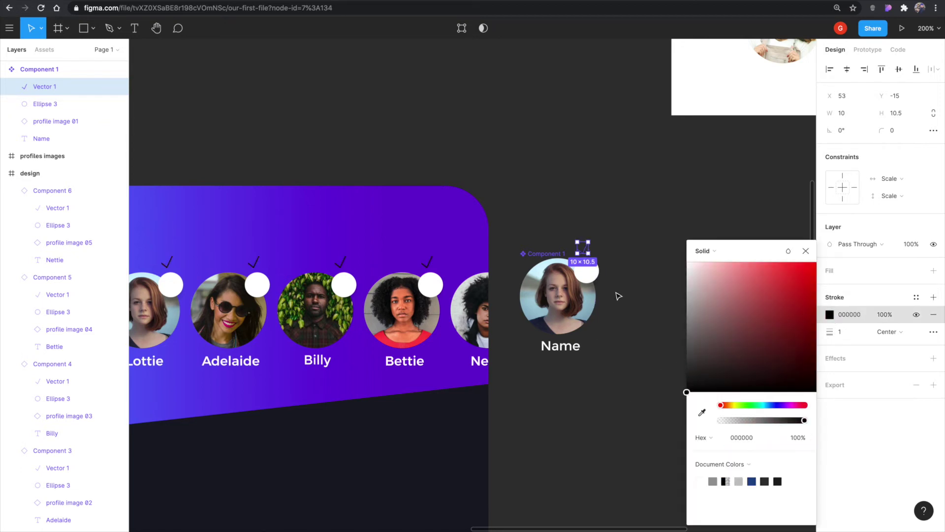
key(Escape)
Nudge the black checkmark into the middle of the badge circle, at X 56, Y 6.
key(Down)
key(Down)
key(Down)
key(Down)
key(Down)
key(Down)
key(Down)
key(Down)
key(Down)
key(Down)
key(Down)
key(Down)
key(Down)
key(Down)
key(Down)
key(Down)
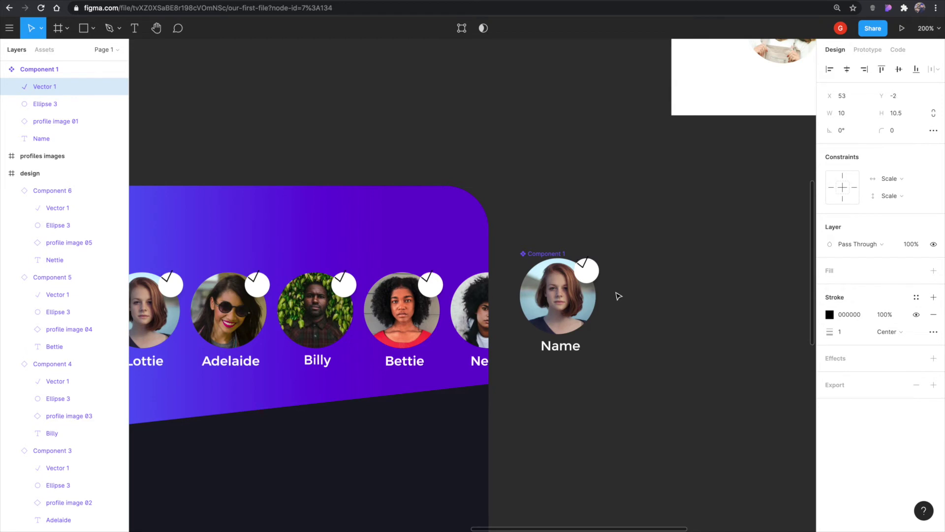
key(Down)
key(Down)
key(Down)
key(Down)
key(Down)
key(Right)
key(Right)
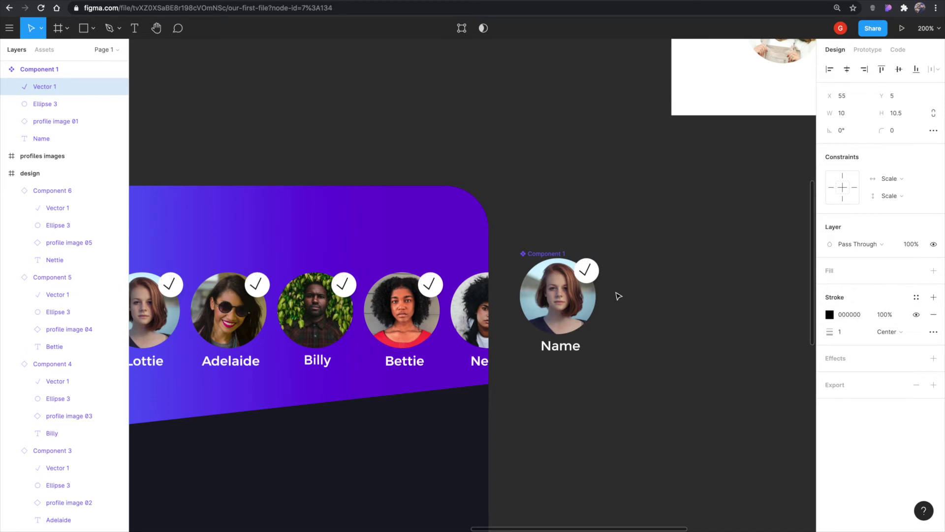
key(Right)
key(shift+equal)
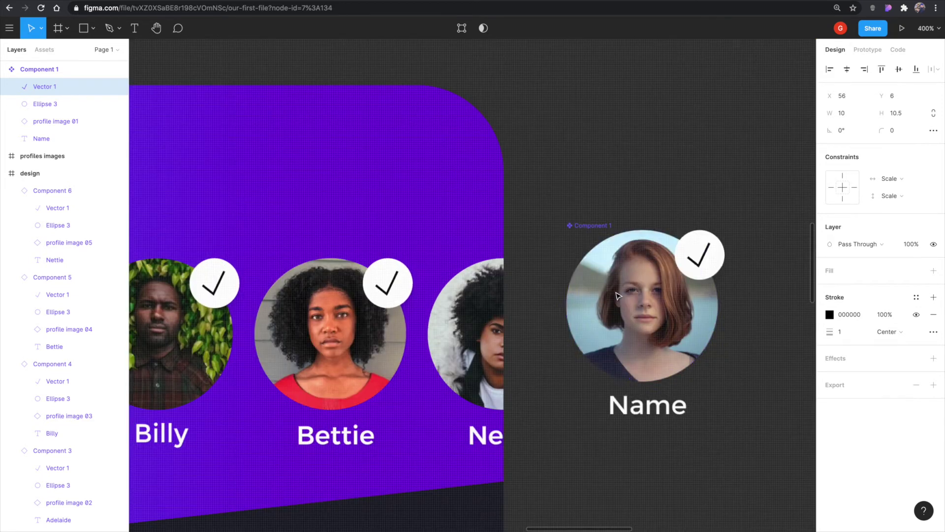
Reshape the component's checkmark by moving the end point of its short arm inward, making the vector 8 × 7.5.
scroll(696, 312, right, 3)
scroll(696, 312, up, 2)
key(Return)
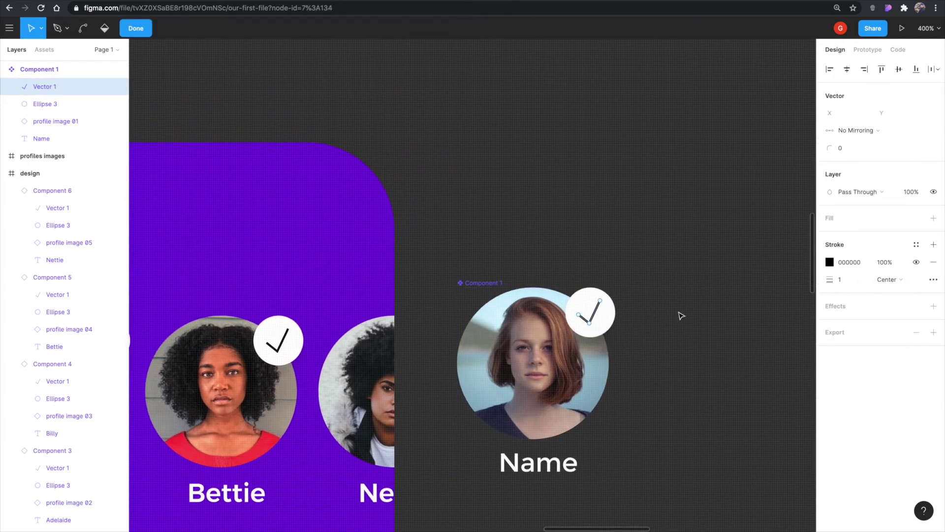
drag(591, 323, 593, 323)
key(Left)
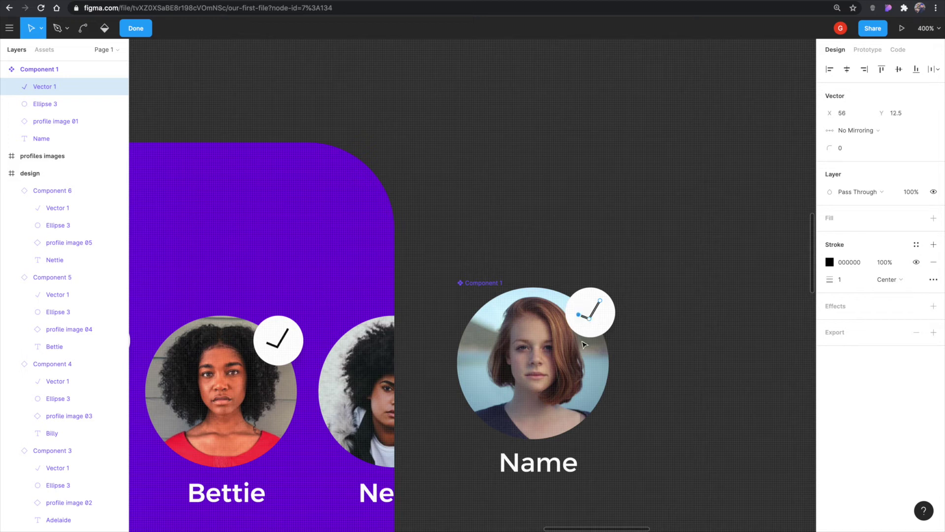
key(Up)
click(596, 311)
click(582, 311)
key(Escape)
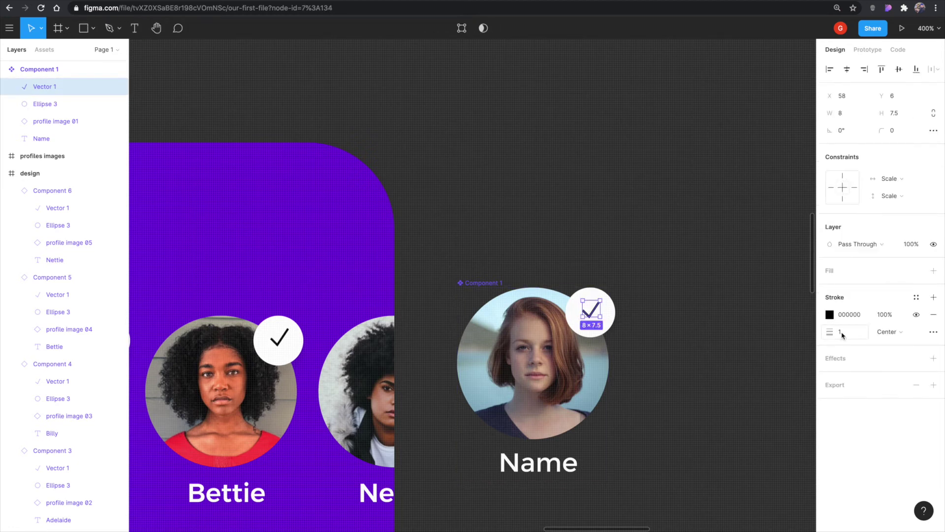
Set the component checkmark's stroke weight to 2.
click(834, 332)
text(2)
key(Return)
Move the end point of the checkmark's long arm to X 66.5, Y 7.5 and finish editing the vector.
ctrl+scroll(613, 379, up, 5)
key(Return)
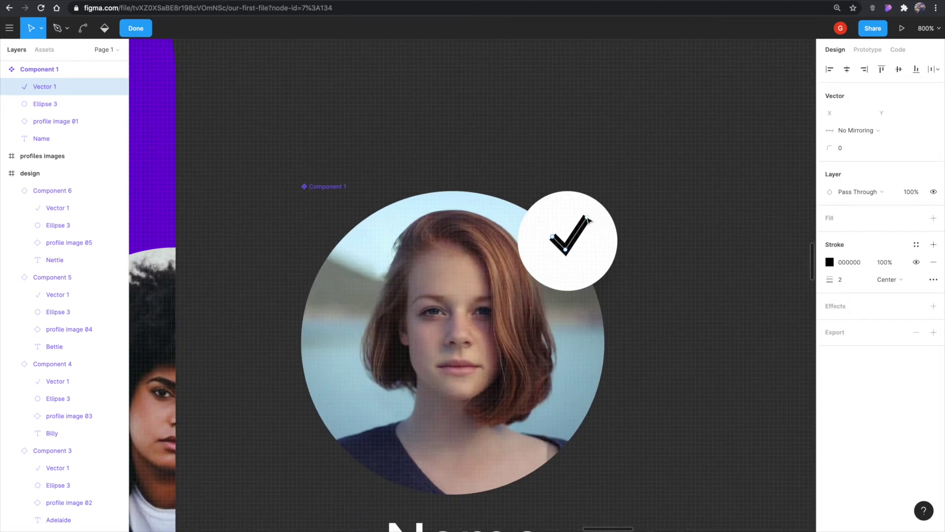
drag(588, 218, 596, 232)
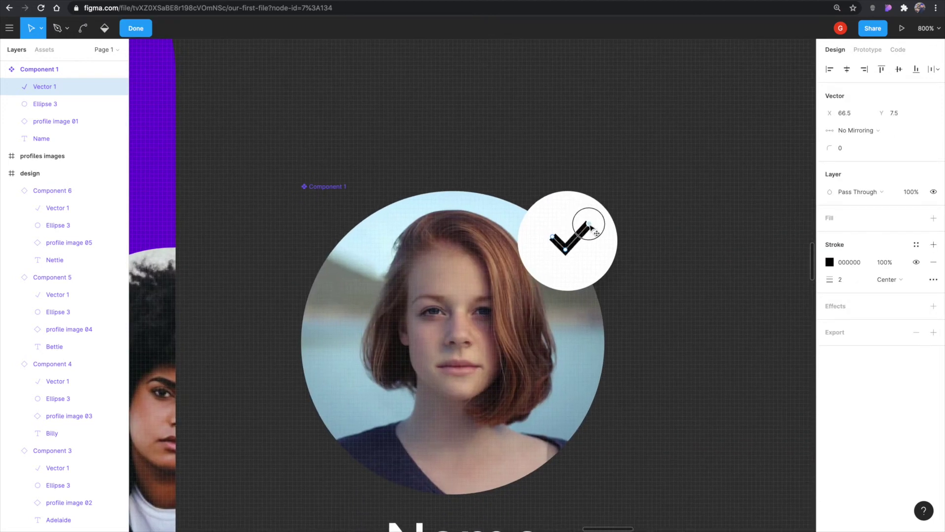
key(Escape)
key(Escape)
Set the checkmark's stroke cap to Round in the advanced stroke settings.
click(589, 227)
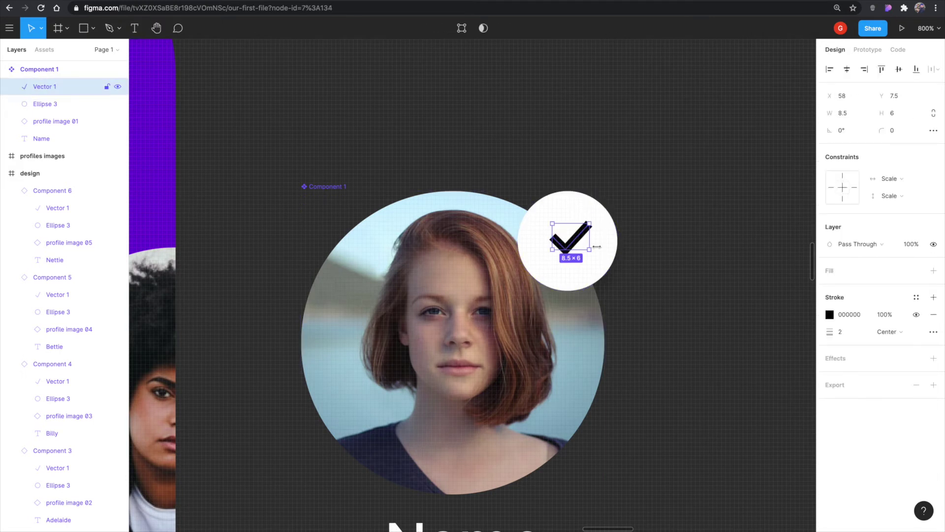
click(933, 331)
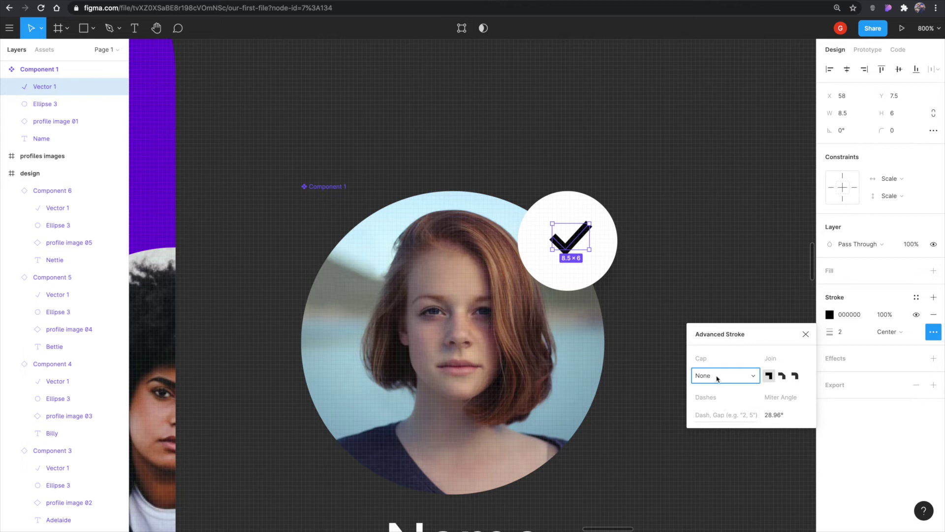
click(758, 376)
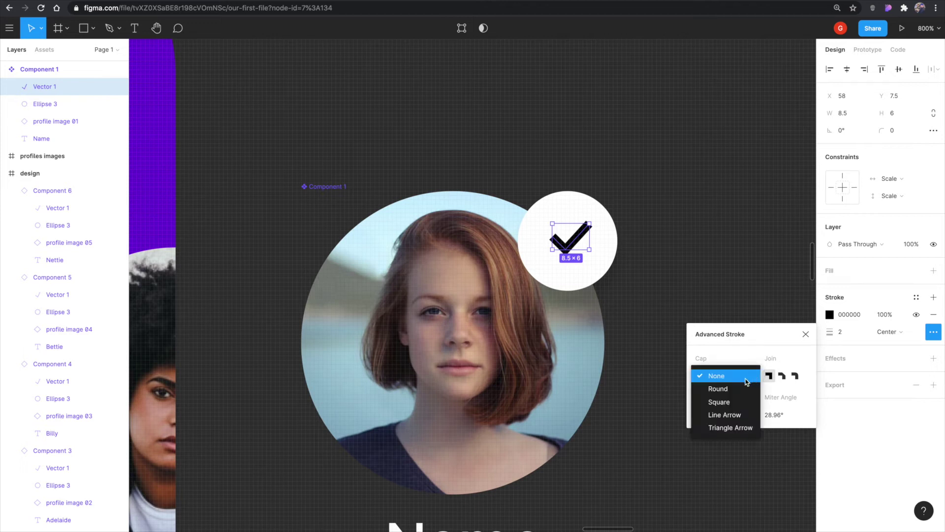
click(724, 388)
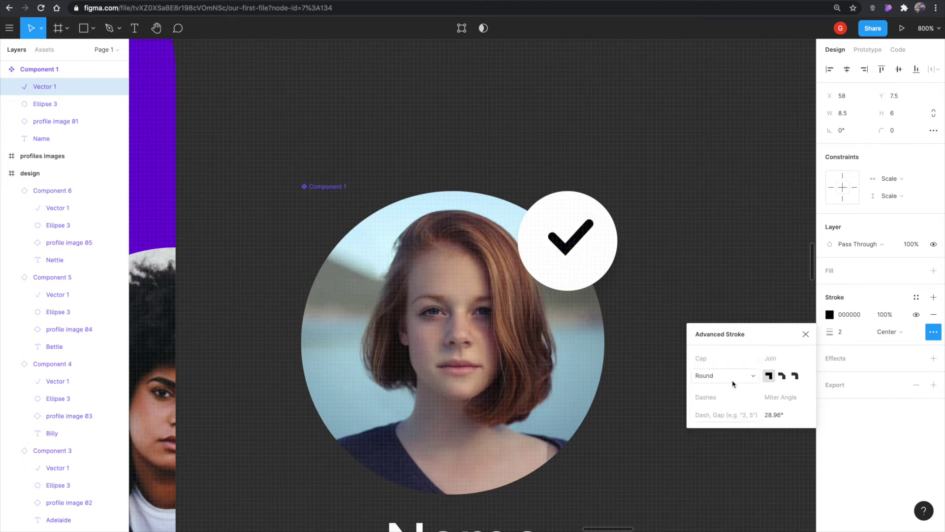
click(626, 253)
Nudge the checkmark down inside the badge circle to Y 8.5.
double_click(572, 245)
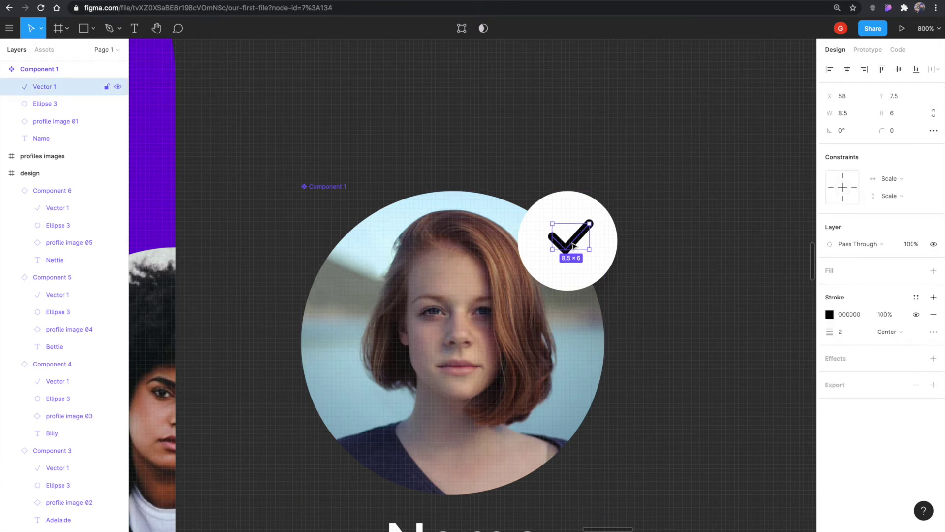
key(Down)
key(shift+0)
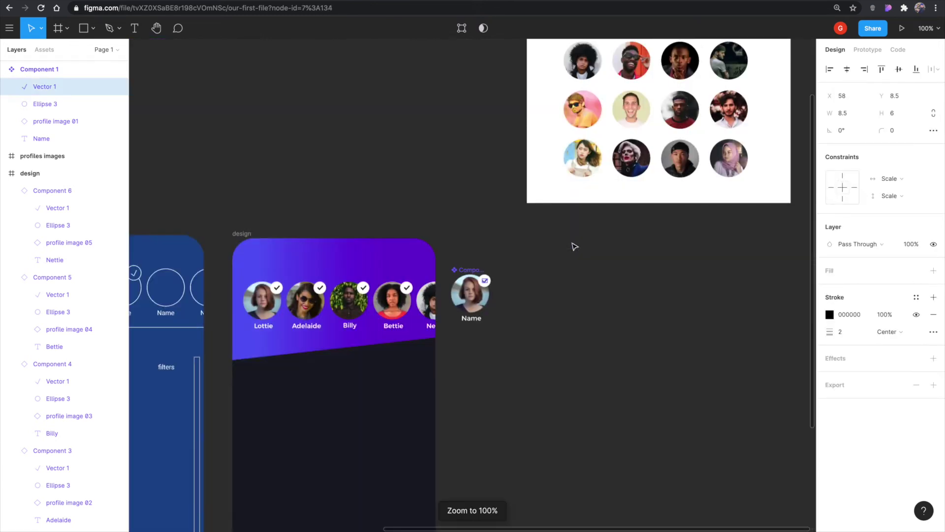
click(571, 243)
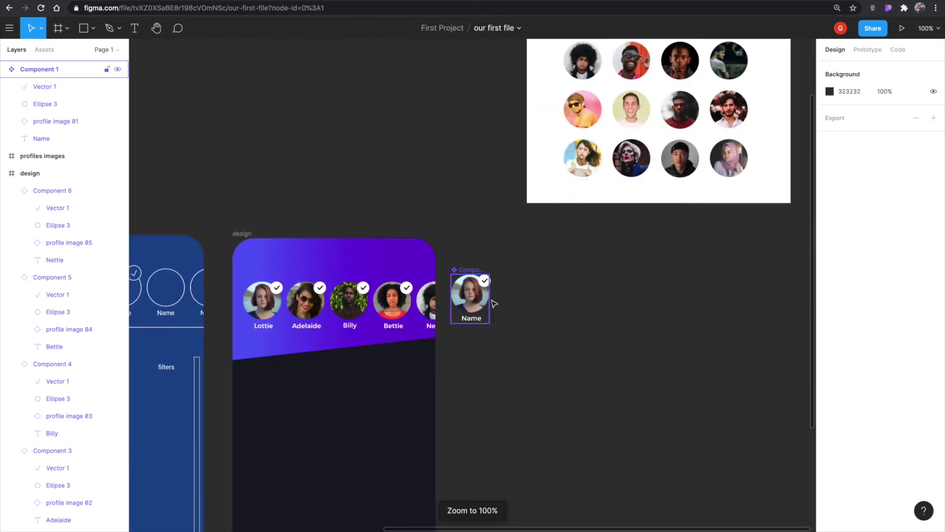
Group the checkmark and badge circle in the master contact component and name the group "check".
click(488, 280)
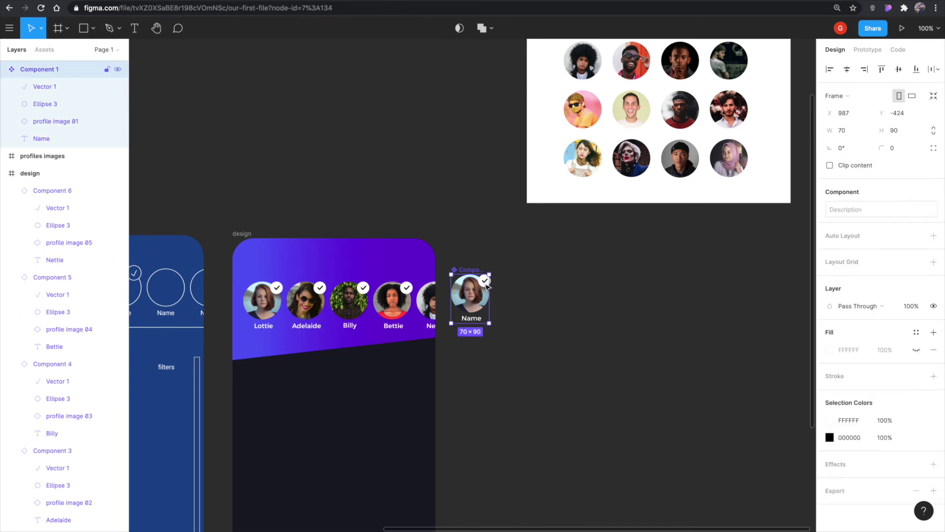
click(487, 281)
key(plus)
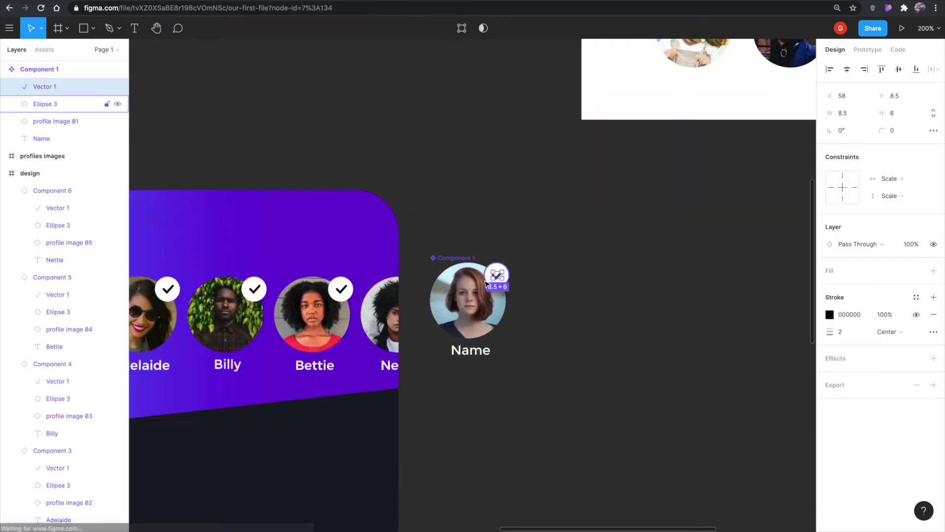
click(513, 257)
key(plus)
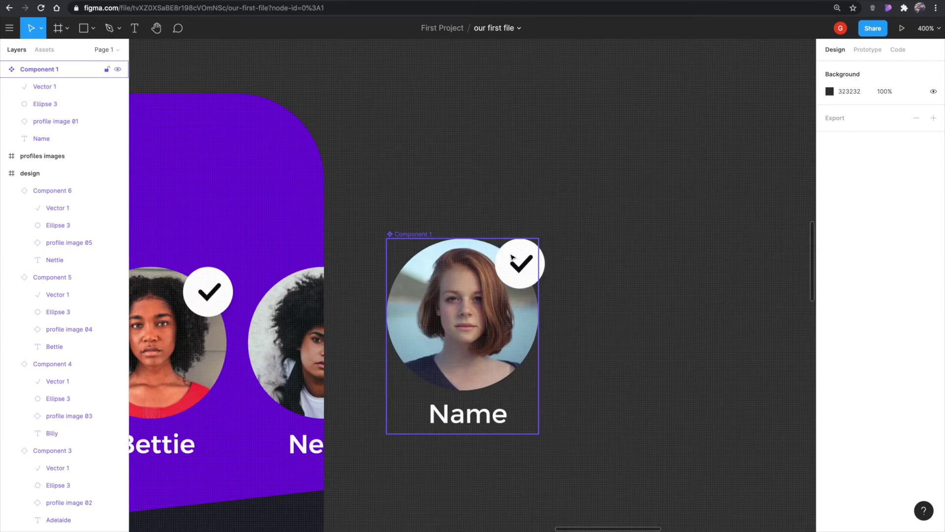
double_click(520, 268)
shift+click(516, 252)
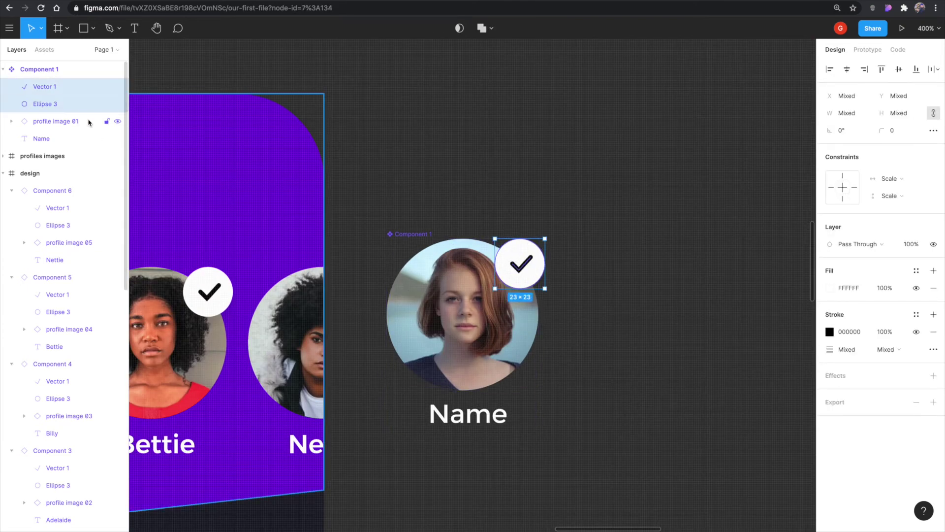
key(ctrl+g)
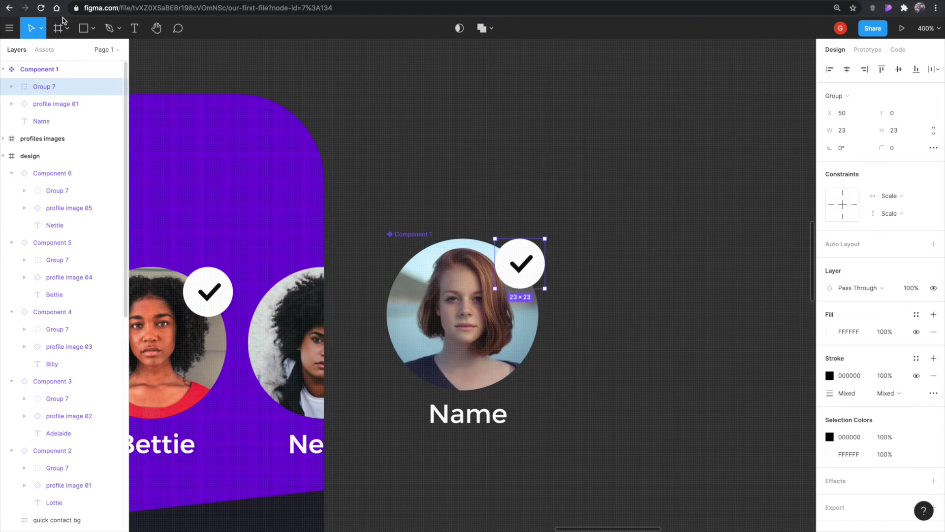
double_click(49, 86)
text(check)
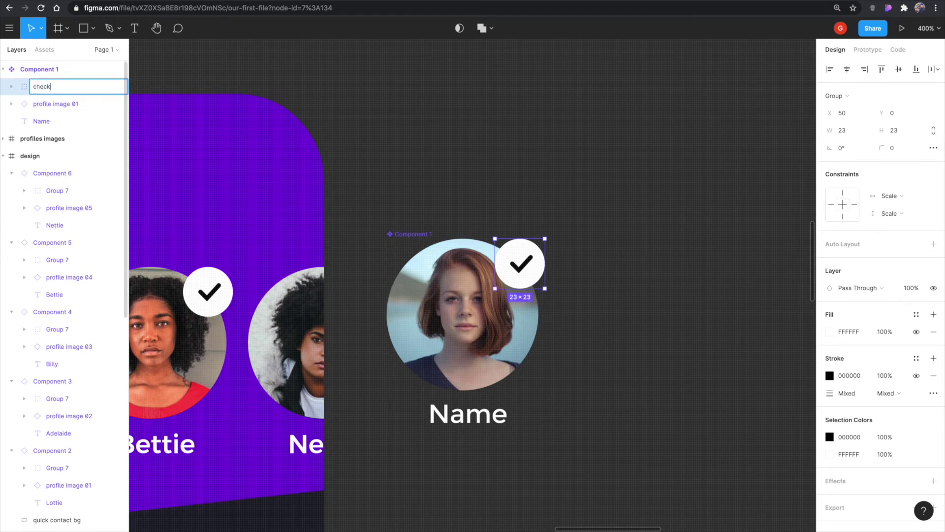
key(Return)
Hide the check group in the master component so the badge is off by default in all contacts.
key(shift+0)
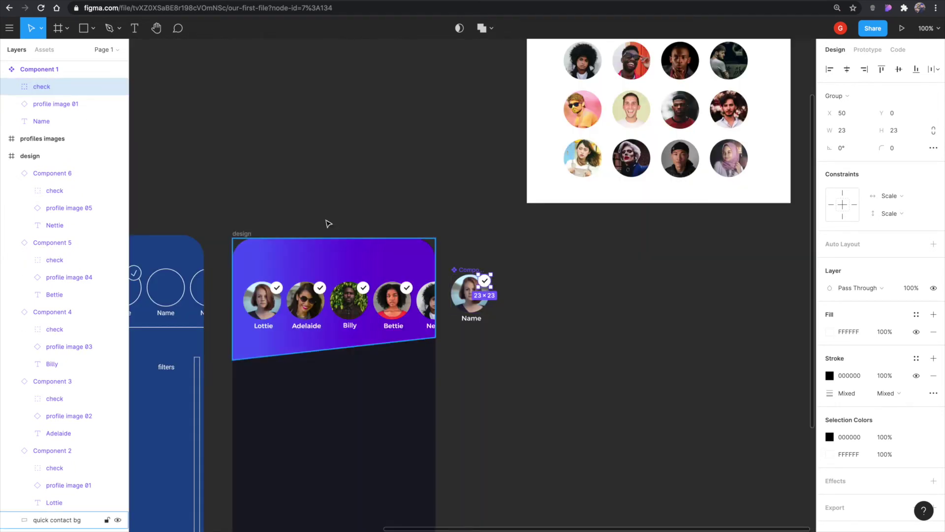
click(118, 87)
click(118, 87)
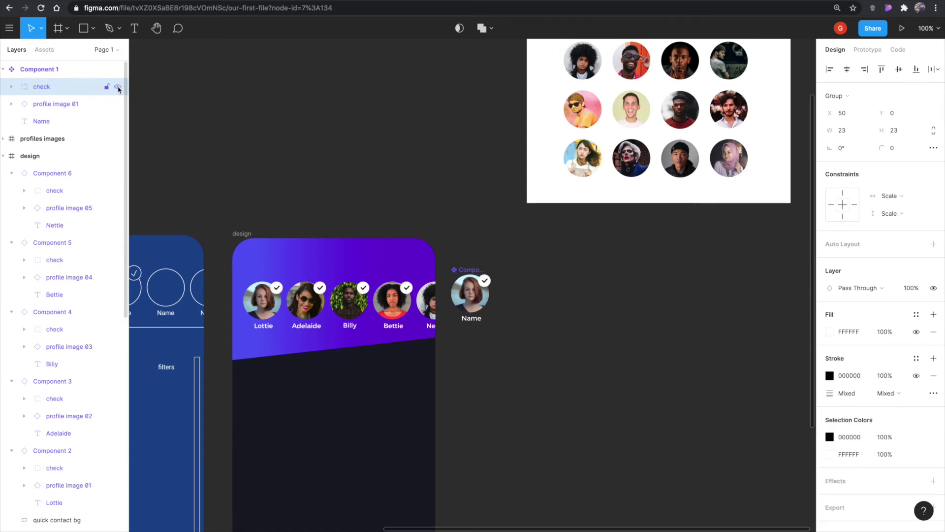
click(118, 87)
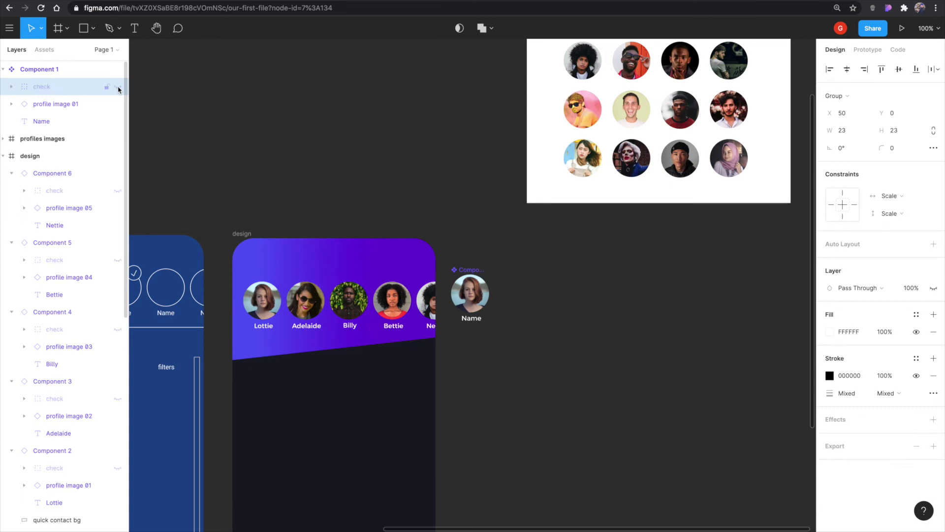
Move the master contact component beside the profiles images frame, to X 1665, Y -993.
click(459, 267)
drag(459, 269, 633, 81)
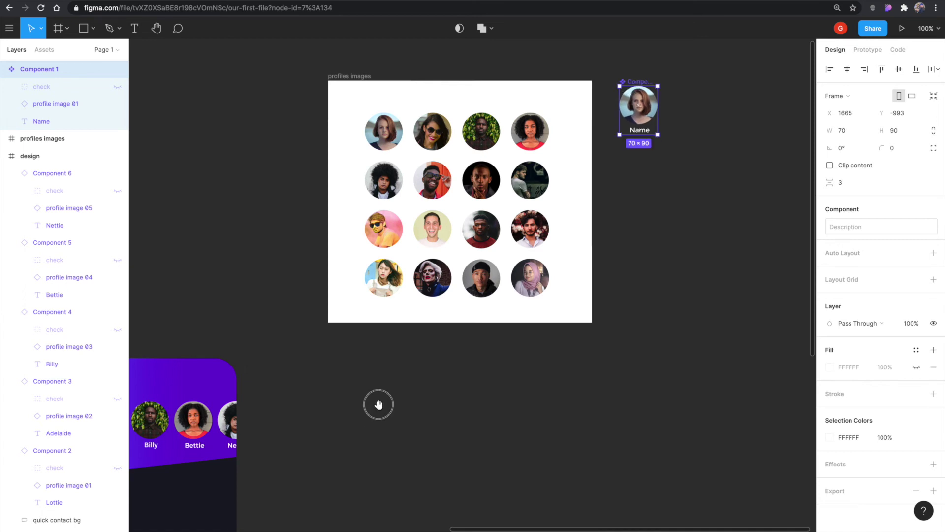
Show the hidden check group only on the third quick contact in the design frame, matching the wireframe.
drag(377, 402, 685, 279)
click(414, 301)
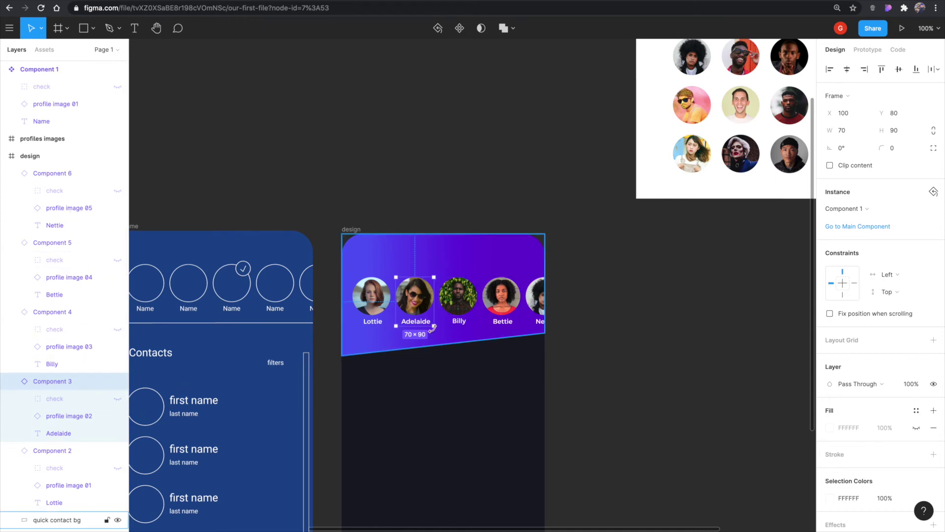
click(52, 312)
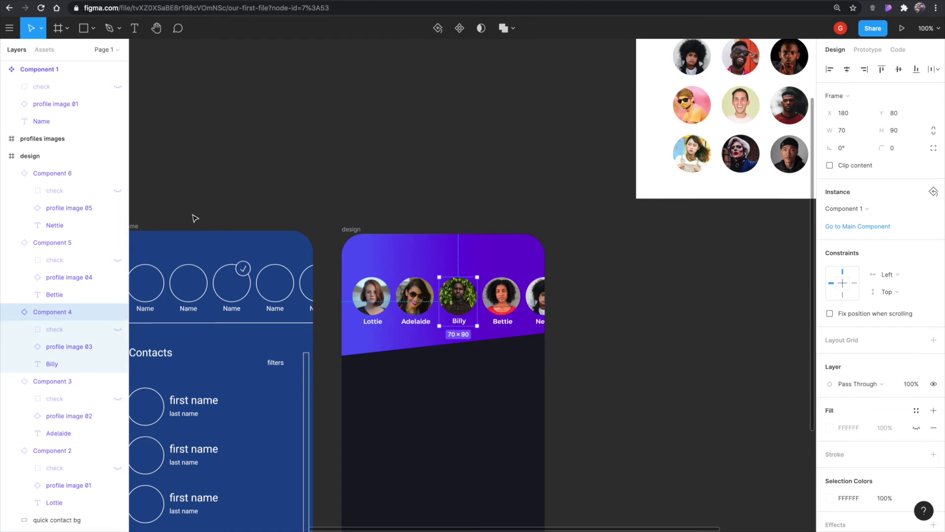
drag(194, 216, 289, 192)
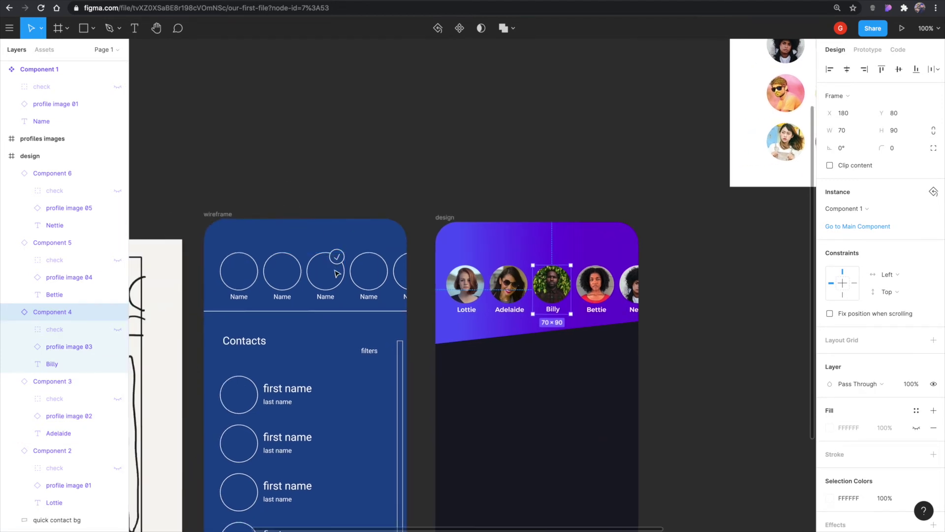
click(550, 239)
click(550, 287)
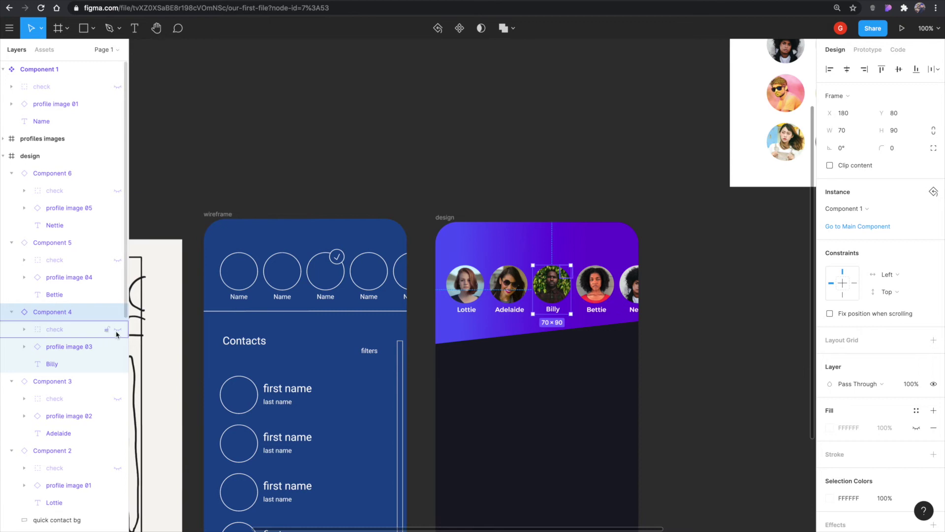
click(117, 329)
click(483, 164)
Group the five contact instances in the design frame and name the group "quick contacts".
scroll(563, 158, right, 5)
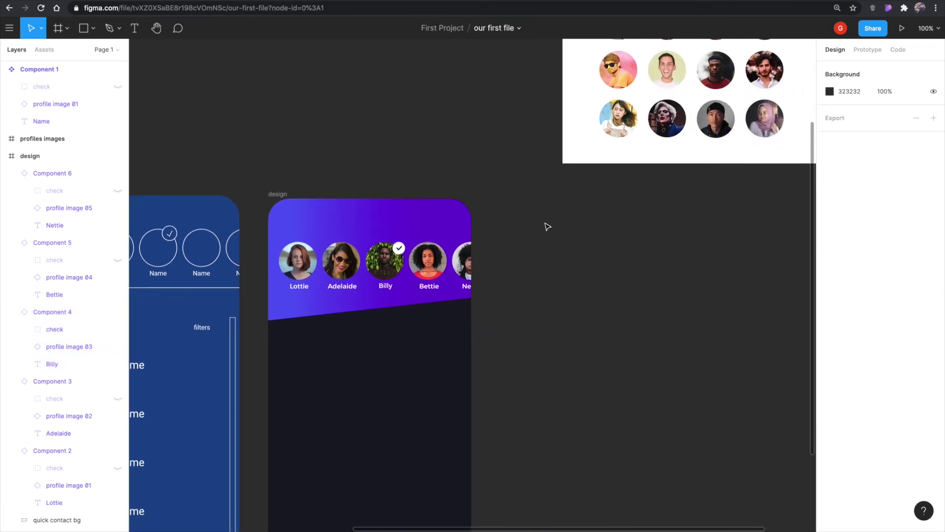
drag(596, 219, 622, 220)
click(324, 271)
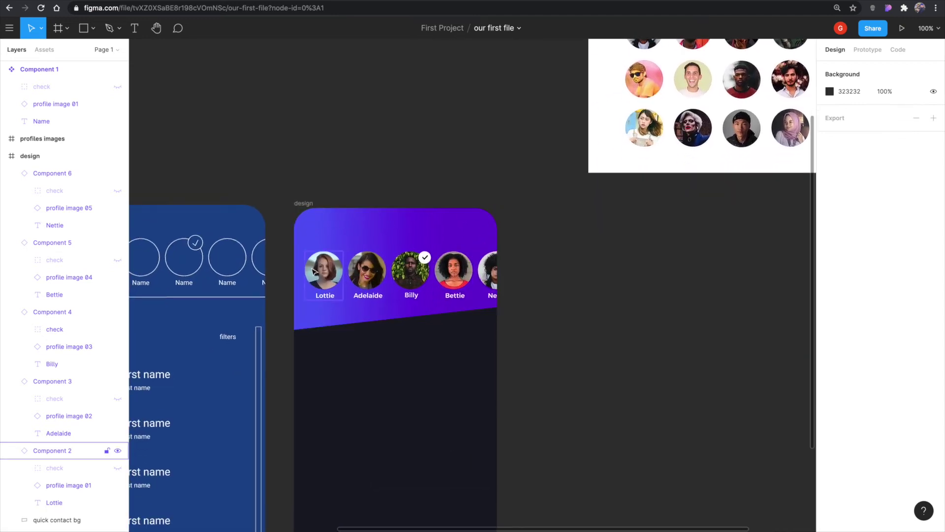
shift+click(369, 279)
shift+click(411, 276)
shift+click(453, 277)
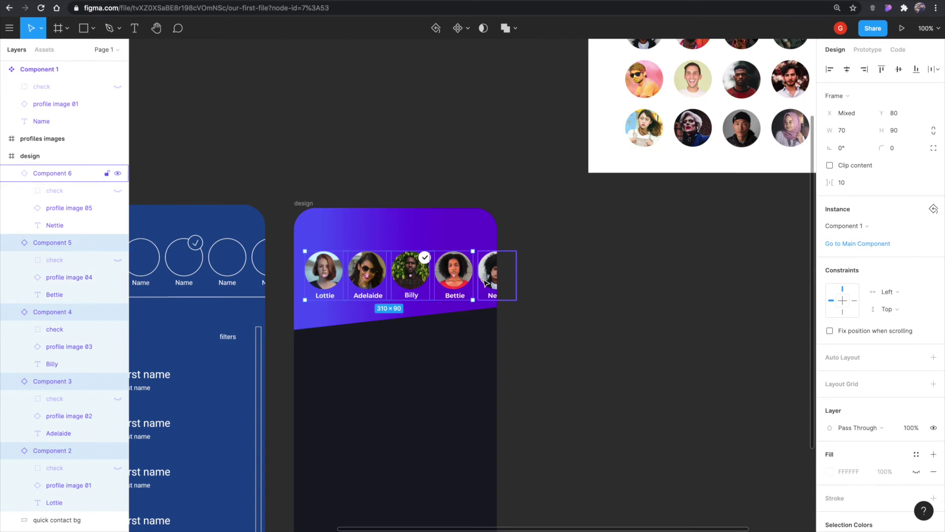
shift+click(486, 279)
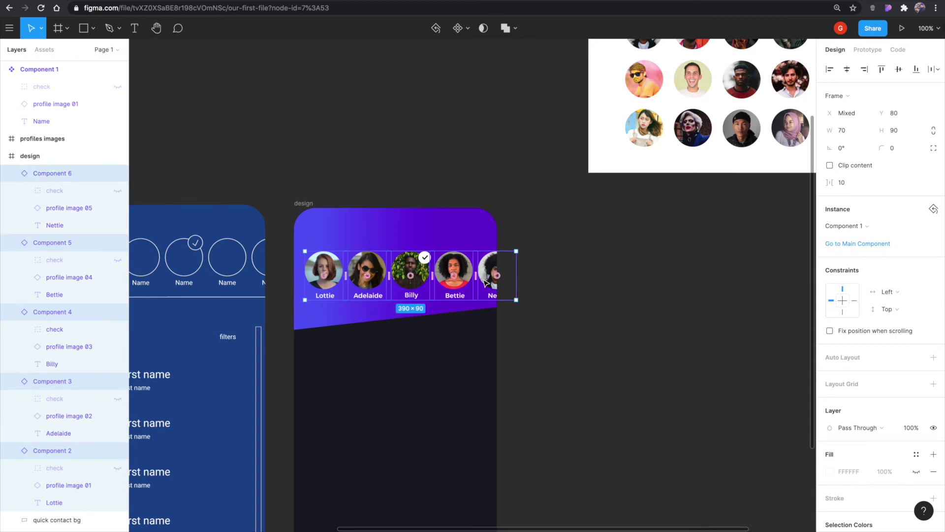
key(ctrl+g)
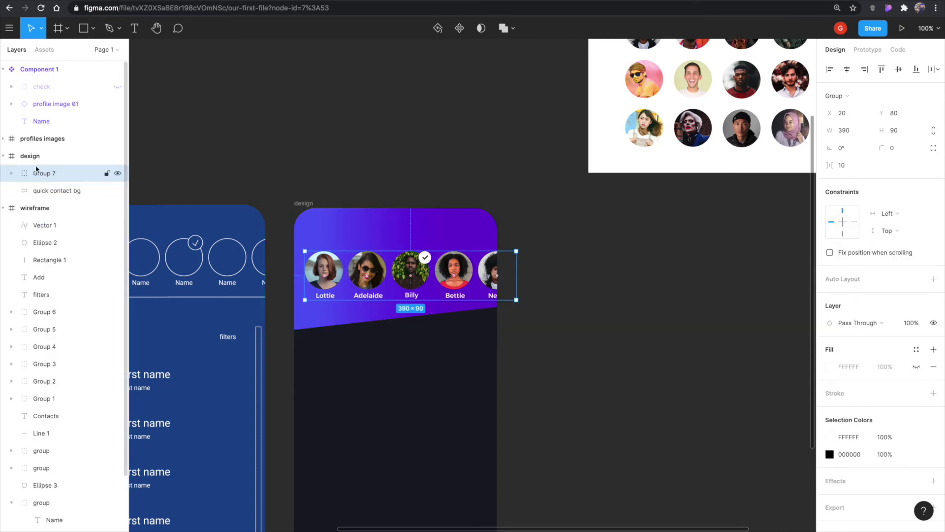
double_click(46, 174)
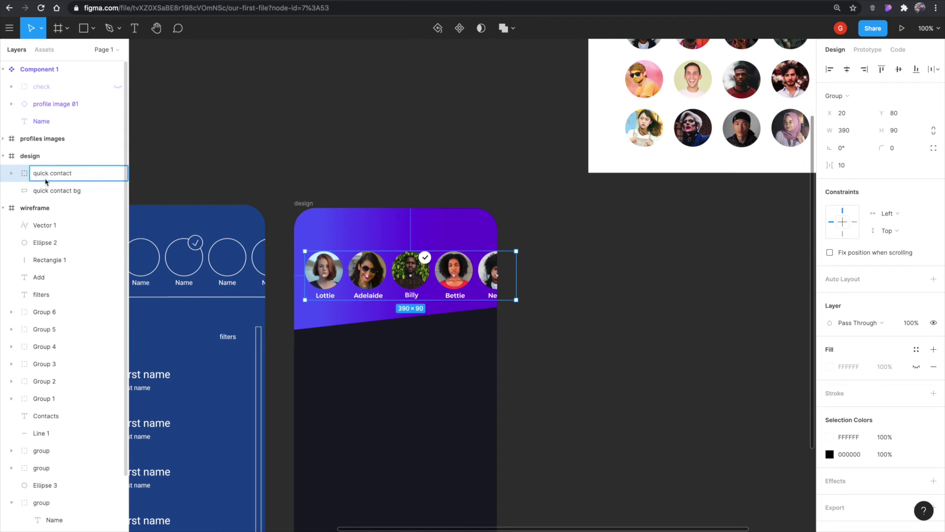
key(Return)
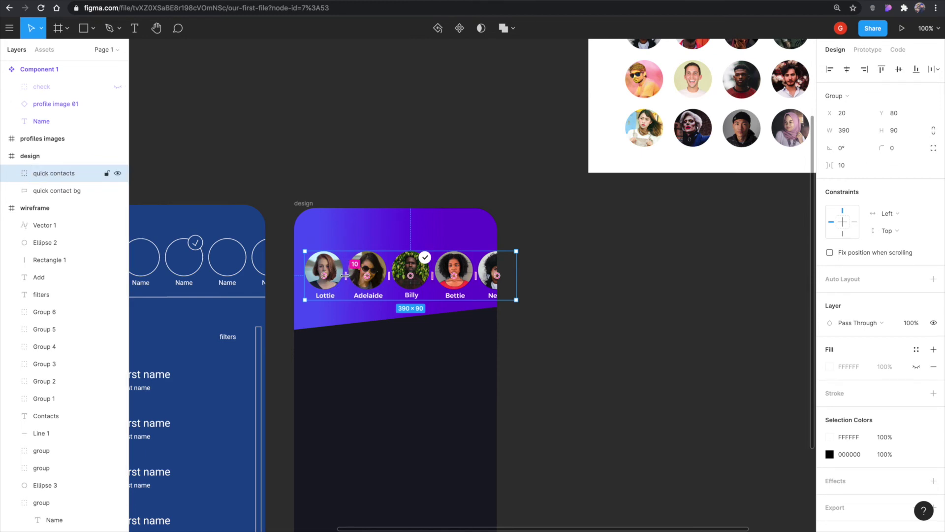
drag(346, 275, 346, 278)
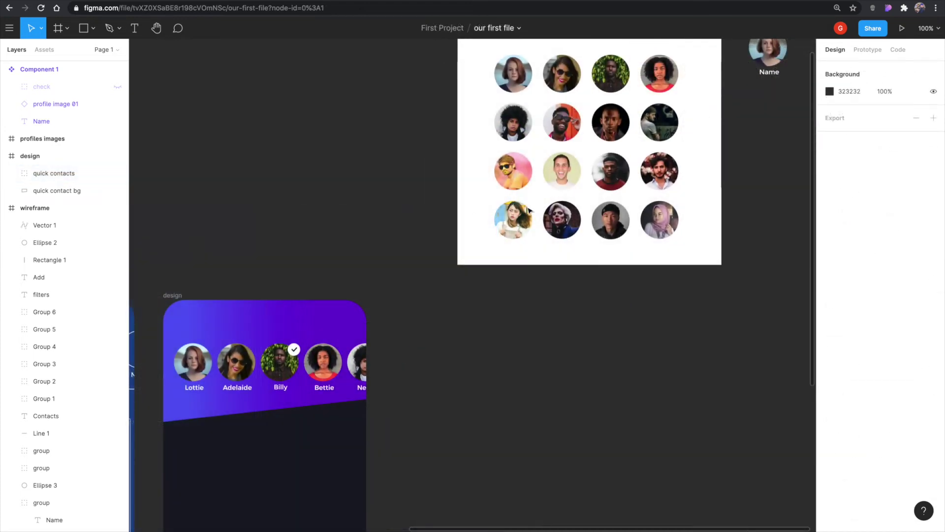
mouse_move(501, 272)
mouse_down()
mouse_move(512, 263)
mouse_move(456, 374)
mouse_move(507, 274)
mouse_up()
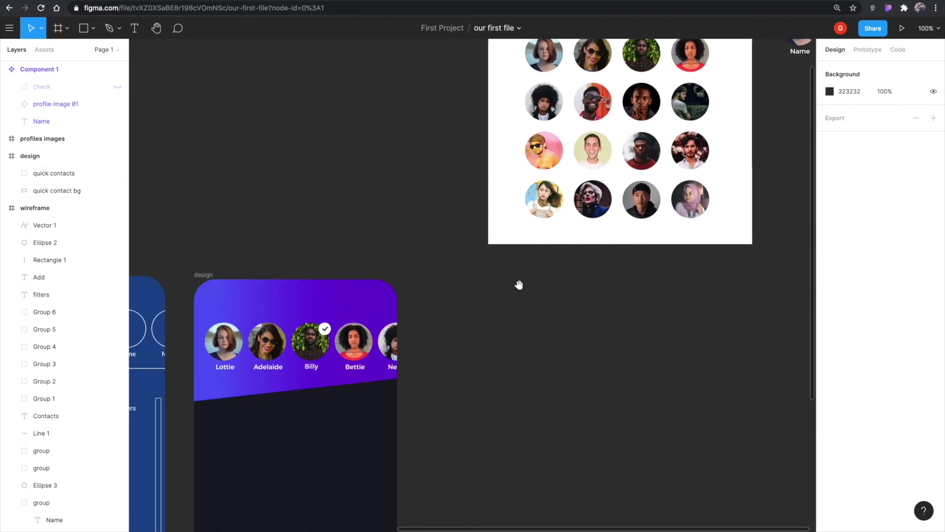
Paste the CONTACTS heading into the design frame below the purple header, at Y 245.
drag(519, 284, 416, 354)
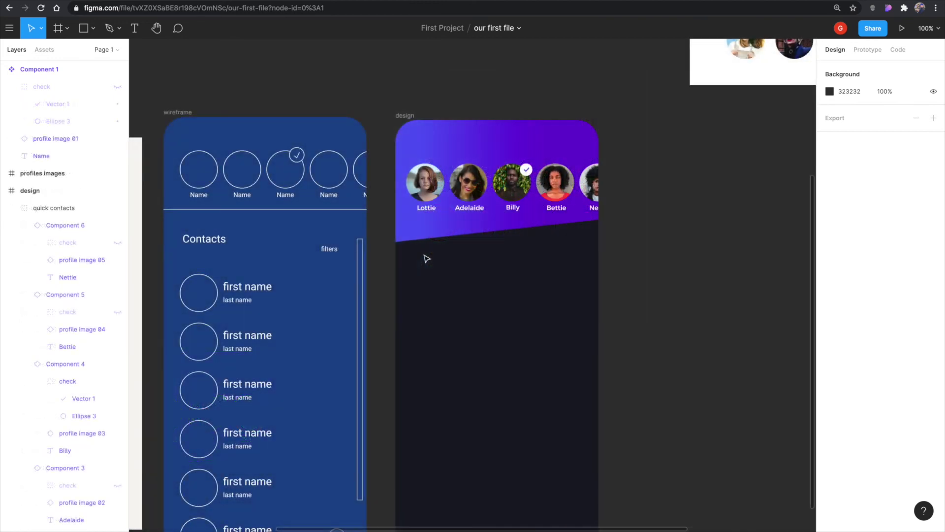
key(ctrl+v)
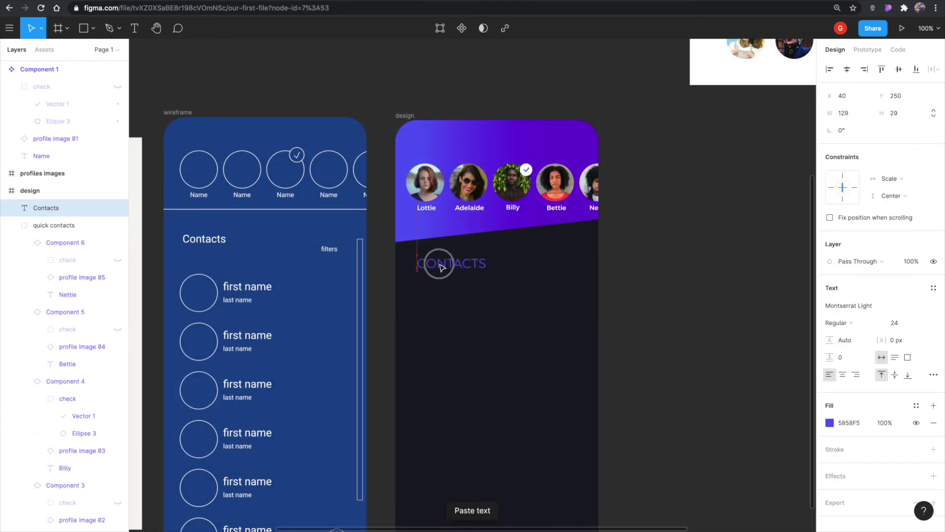
drag(439, 266, 441, 263)
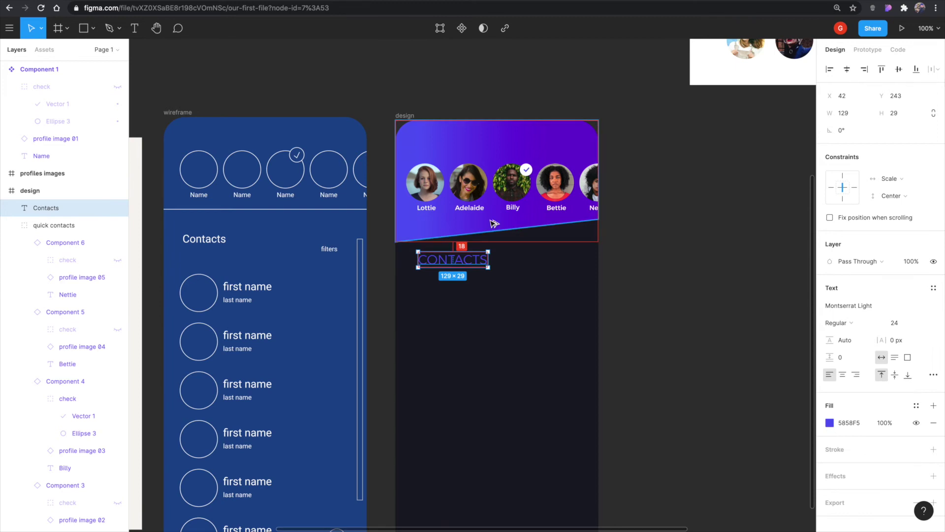
key(Down)
key(Down)
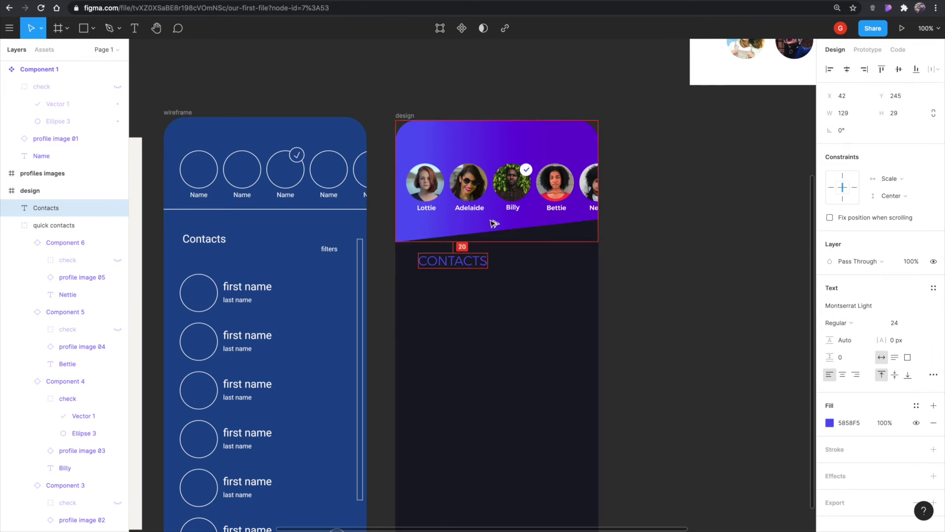
Move the CONTACTS heading left to X 20, in line with the first quick contact.
key(Left)
key(Left)
key(Left)
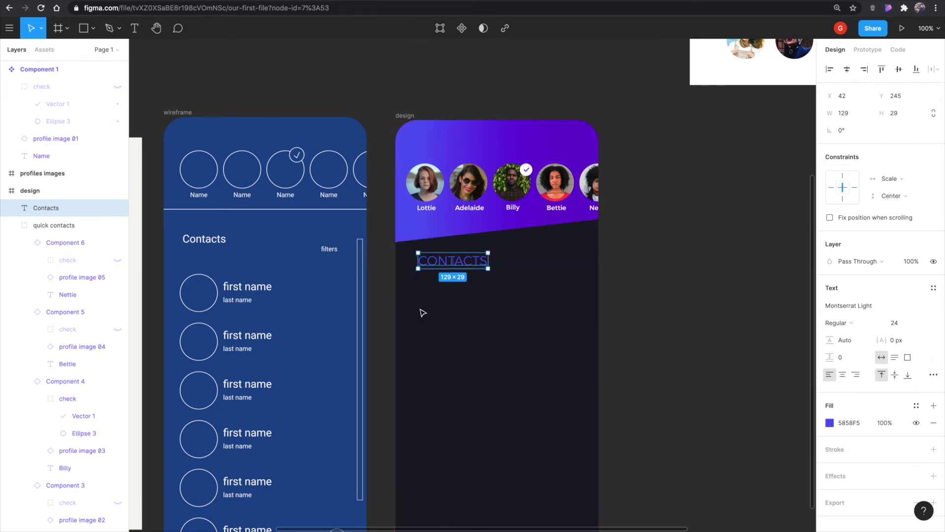
key(Left)
key(Left)
key(Left)
key(Left)
key(Left)
key(Left)
key(Left)
key(Left)
key(Left)
key(Left)
key(Left)
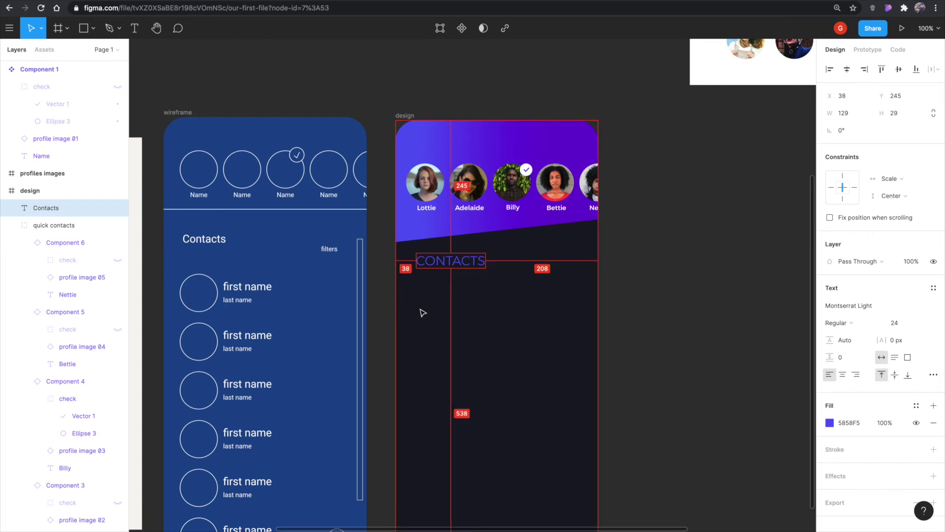
key(Left)
key(Left)
key(Left)
key(Left)
key(Left)
key(Left)
key(Left)
key(Left)
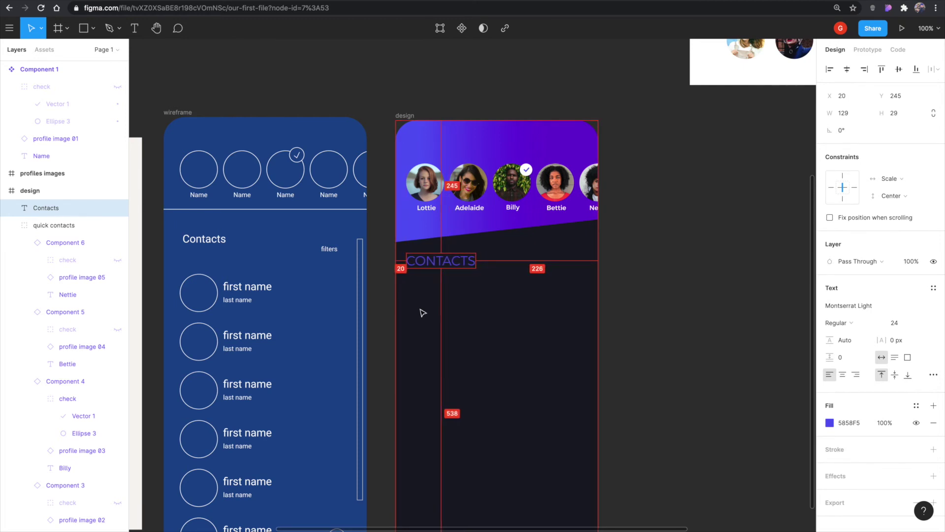
key(Escape)
Paste the filter icon into the design frame and place it on the CONTACTS heading's line at Y 250.
scroll(422, 312, right, 3)
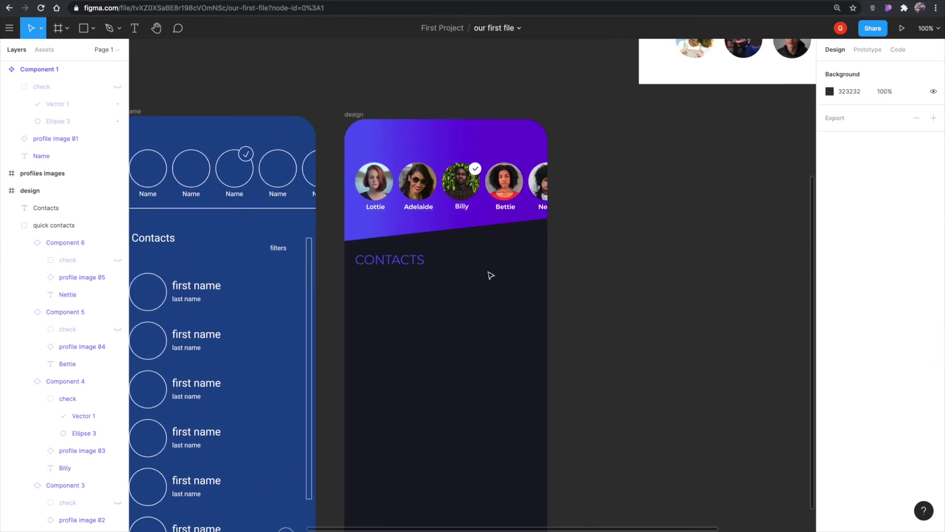
key(ctrl+v)
click(481, 316)
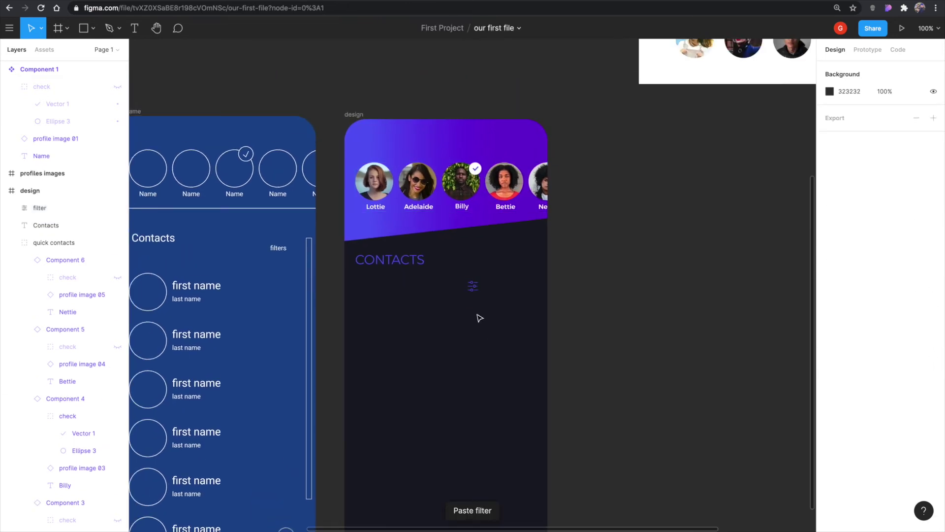
drag(475, 289, 510, 261)
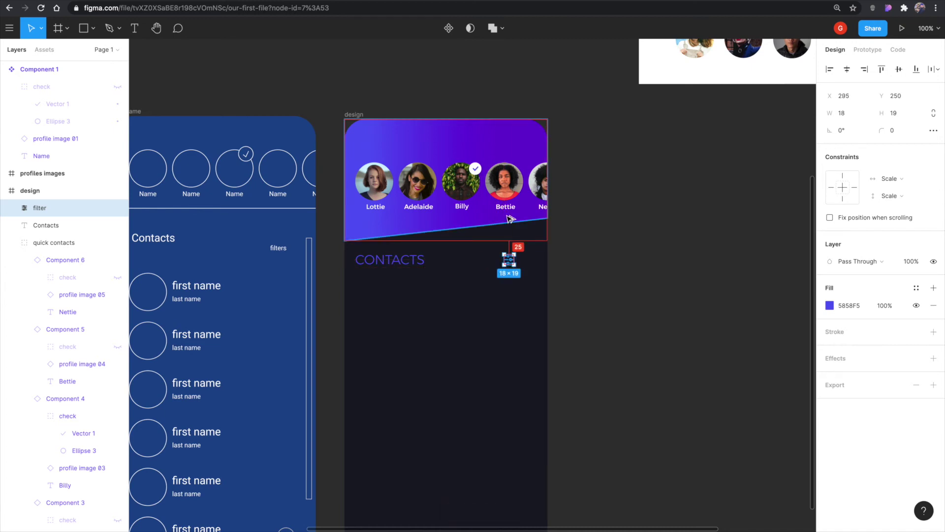
Shift the filter icon left until it sits 123 px after the CONTACTS heading.
key(Left)
key(Left)
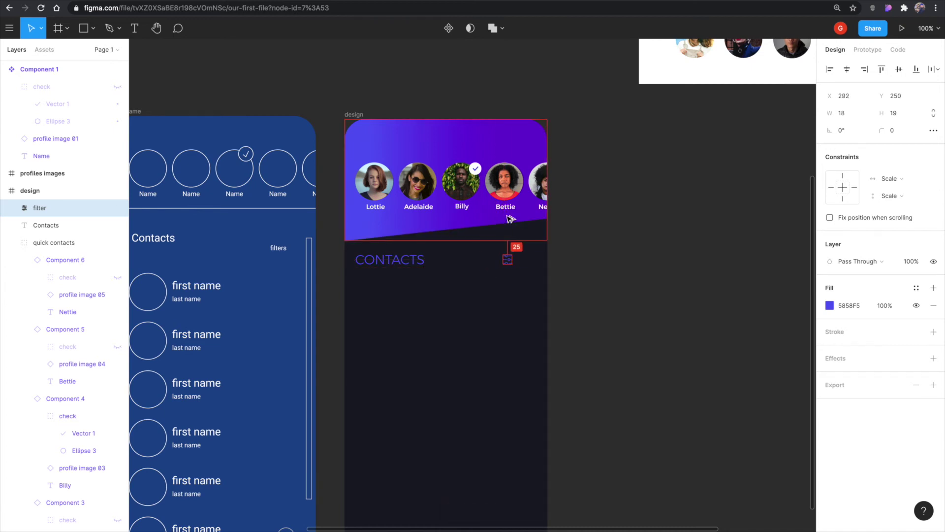
key(Left)
key(Left)
key(Left)
key(Left)
key(Left)
key(Left)
key(Left)
key(Left)
key(Left)
key(Left)
key(Left)
key(Left)
key(Left)
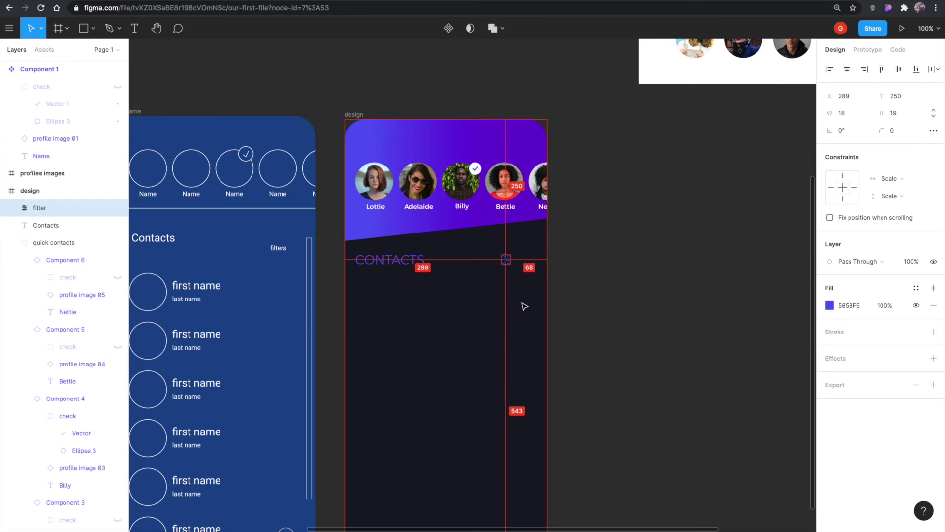
key(Left)
key(Left)
key(Left)
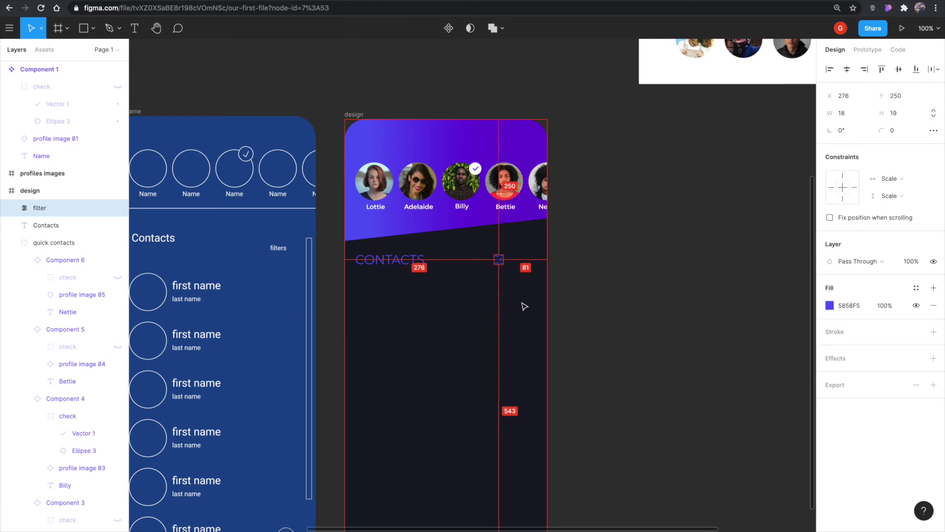
Group the CONTACTS heading with the filter icon and name the group "top of contacts".
shift+click(481, 263)
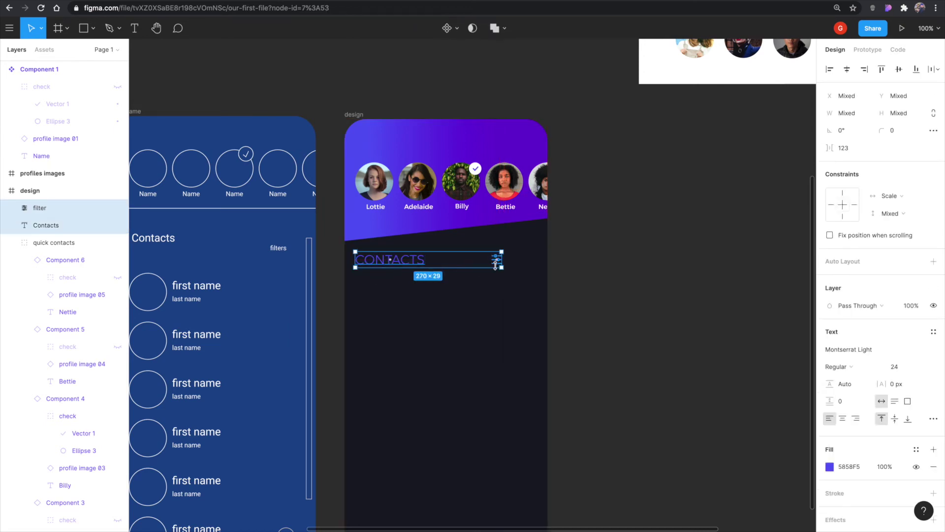
key(ctrl+g)
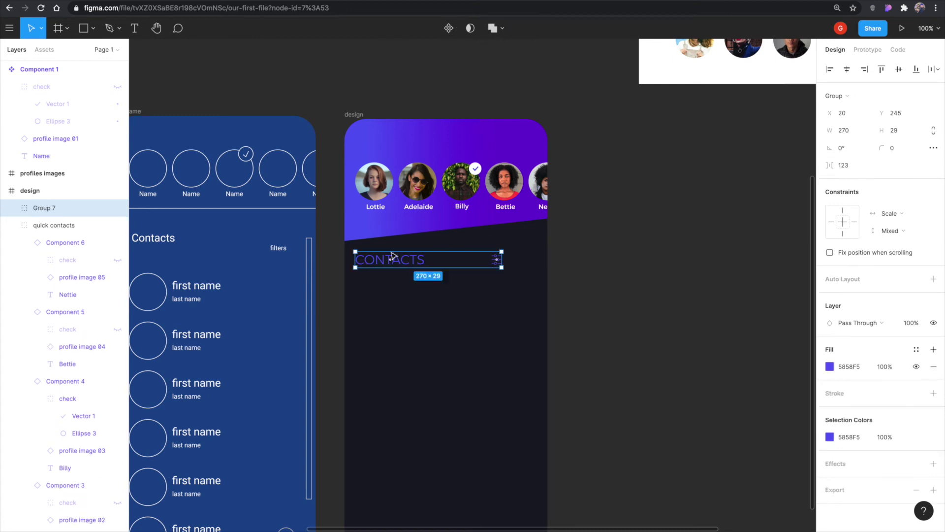
double_click(50, 210)
key(Return)
click(681, 162)
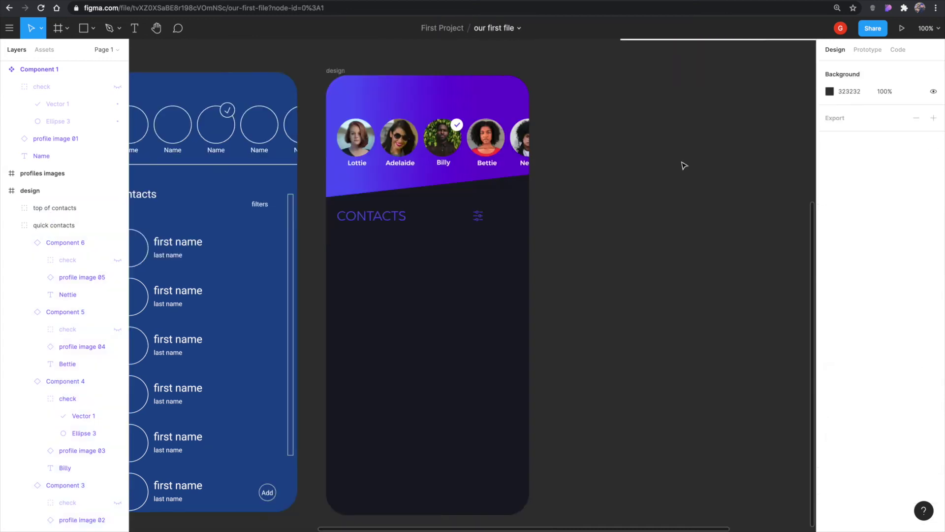
Copy the profile image 01 portrait from the profiles images frame into the design frame, directly below the CONTACTS heading.
drag(681, 162, 459, 466)
drag(662, 289, 601, 297)
drag(237, 231, 210, 101)
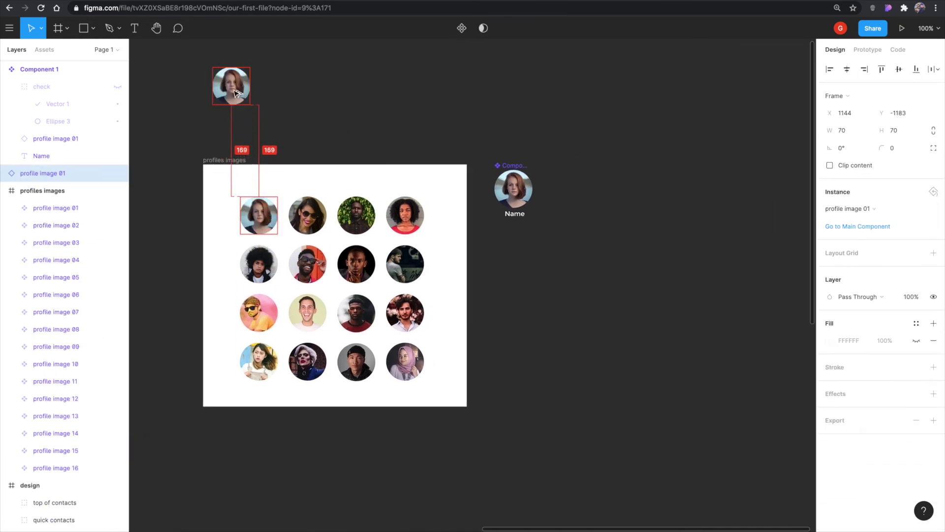
scroll(500, 144, left, 10)
drag(671, 127, 540, 430)
scroll(540, 429, down, 6)
scroll(540, 429, right, 2)
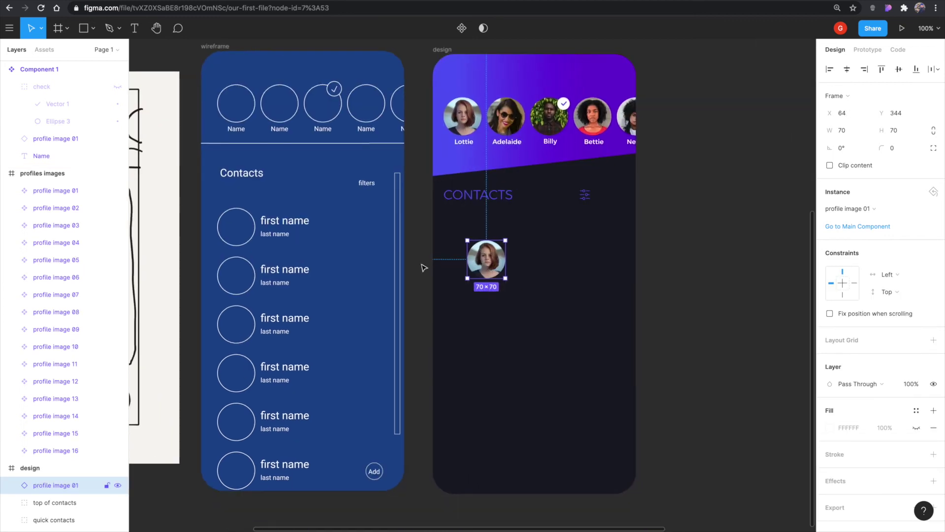
drag(487, 259, 464, 237)
Paste the "First name" text beside the portrait and duplicate it underneath with the text "last name".
key(ctrl+v)
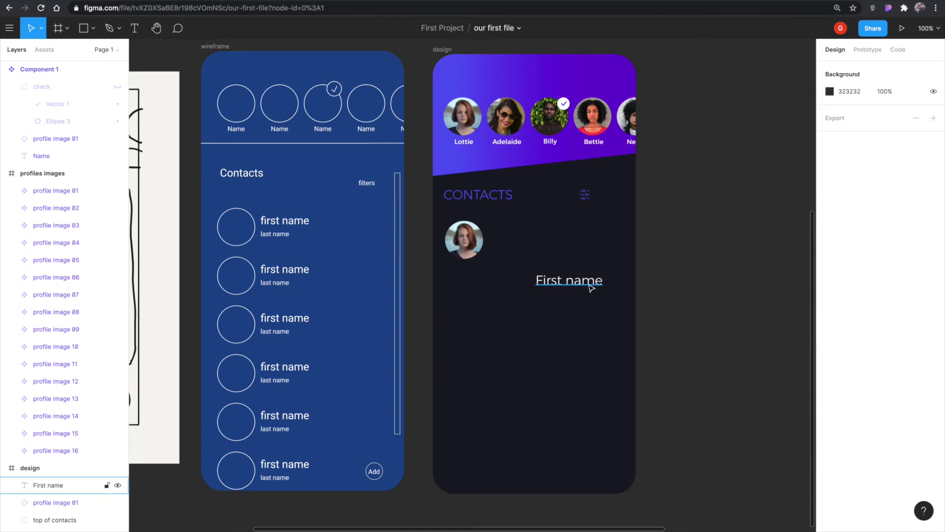
drag(590, 288, 539, 251)
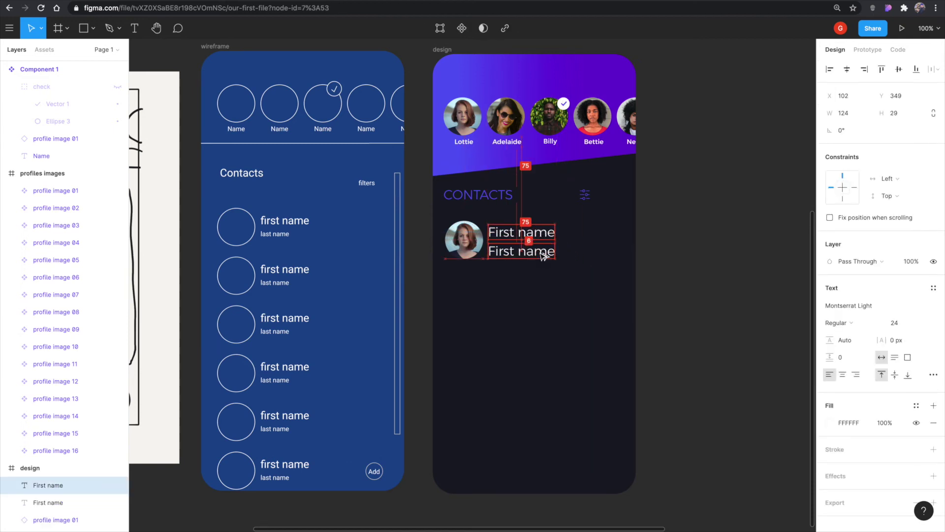
double_click(522, 251)
click(504, 250)
triple_click(505, 249)
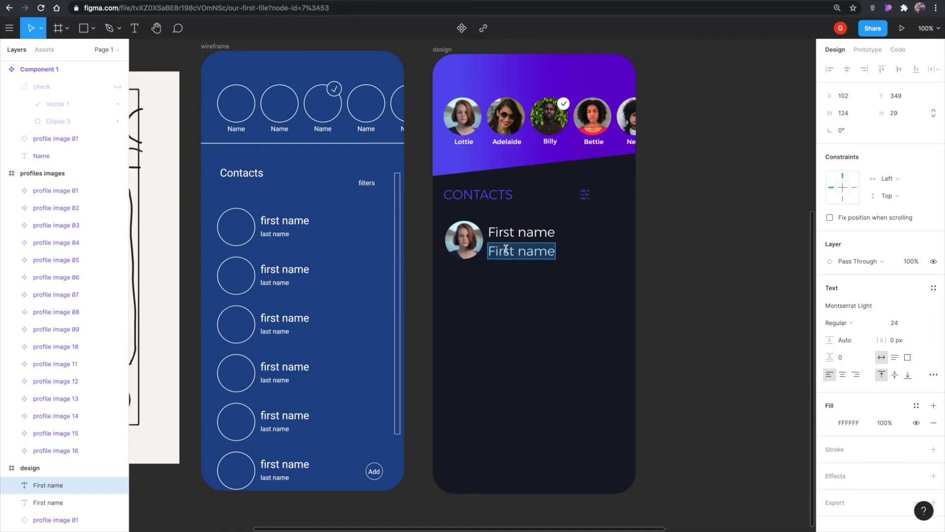
text(last name)
Set the "First name" text to size 50 and the Montserrat Medium font.
click(498, 235)
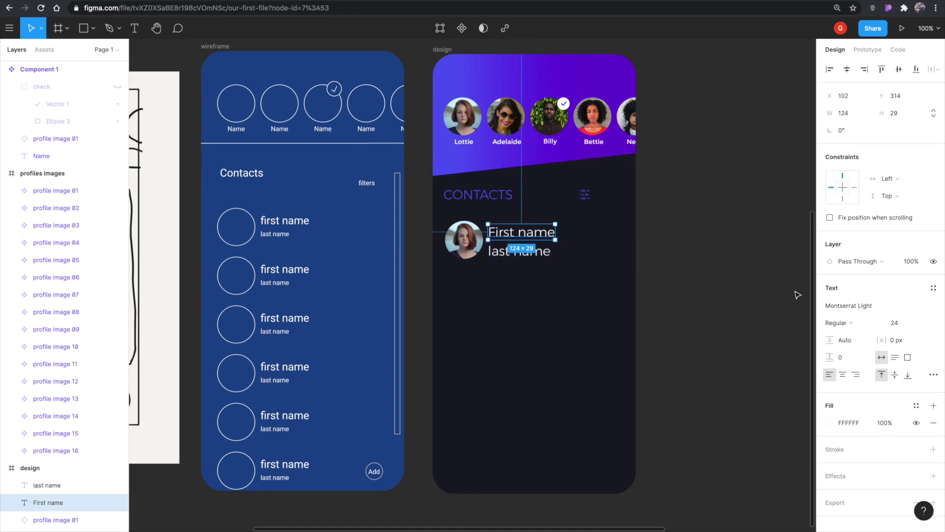
click(897, 325)
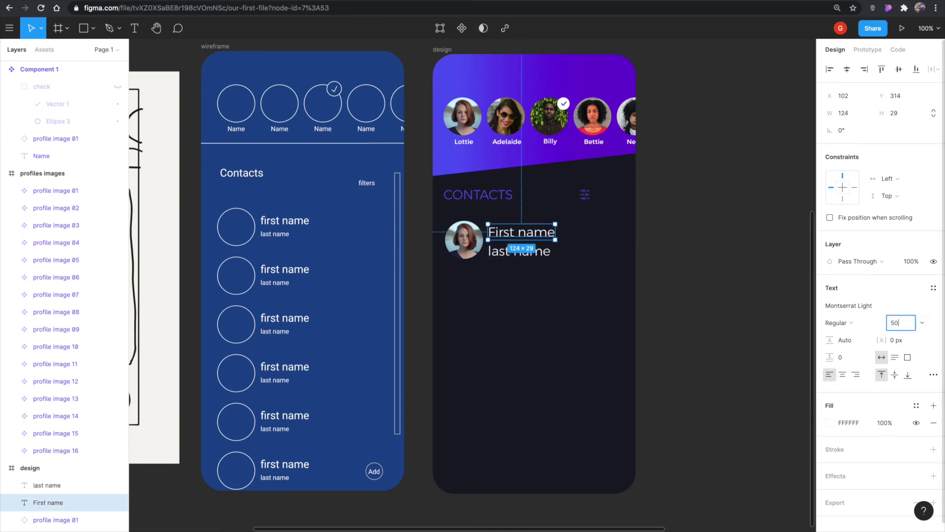
key(Tab)
key(Escape)
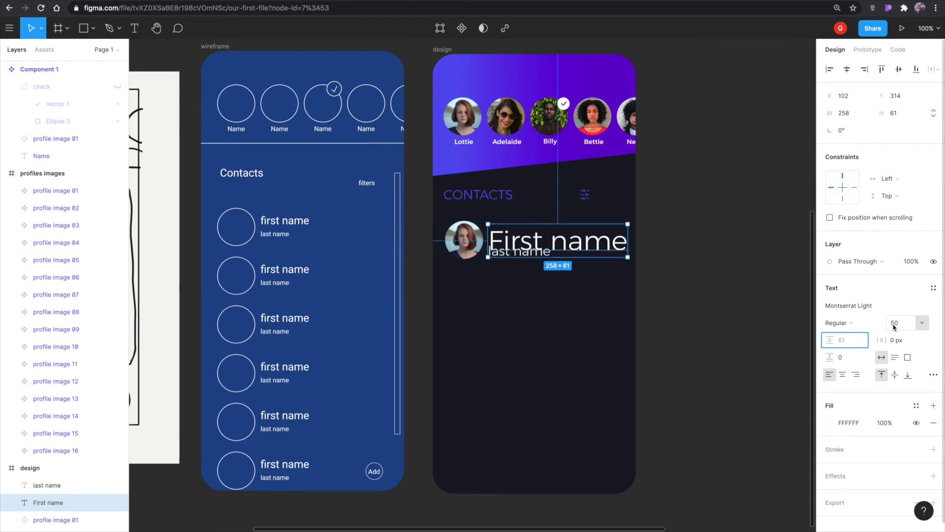
click(929, 319)
click(926, 317)
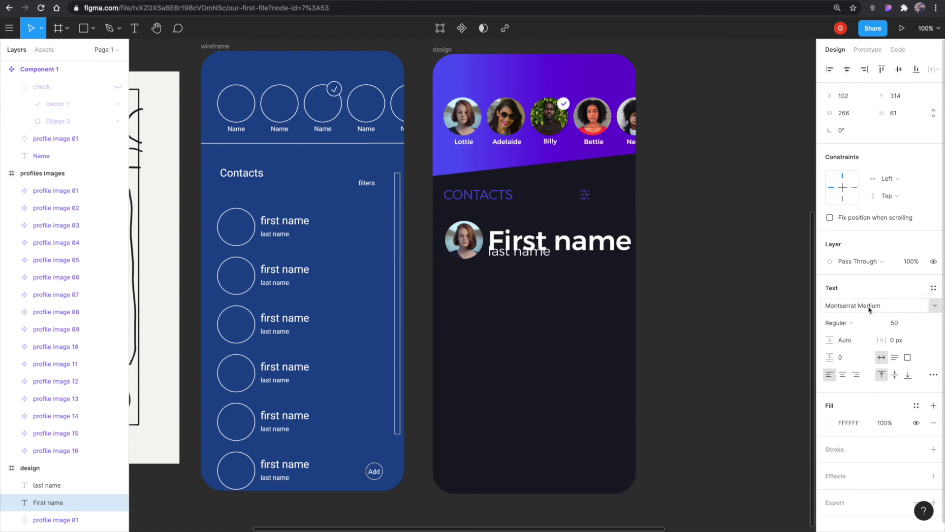
Shorten the large "First name" text to "First" and tighten its text box to 109 × 49.
double_click(549, 241)
click(549, 241)
drag(549, 241, 700, 255)
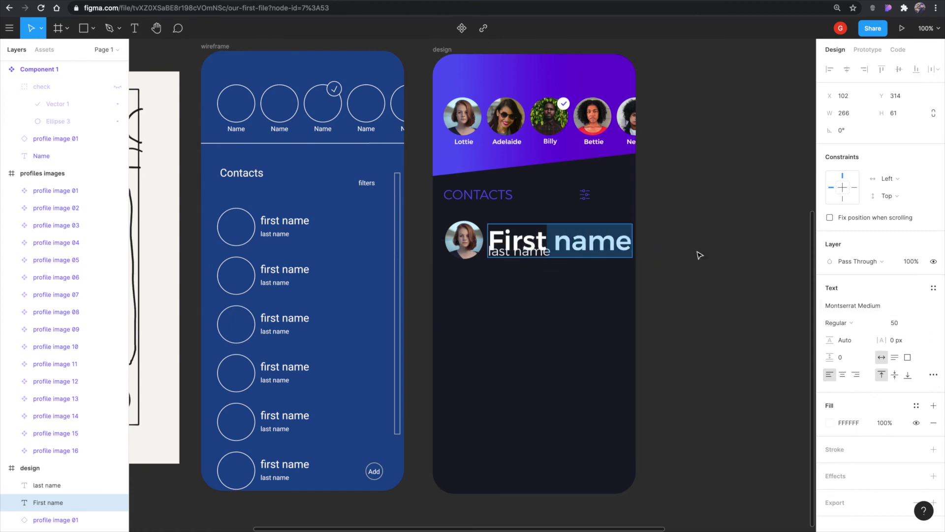
key(BackSpace)
key(Escape)
Set the "last name" text's opacity to 50% and its font size to 20.
drag(517, 257, 523, 254)
click(522, 254)
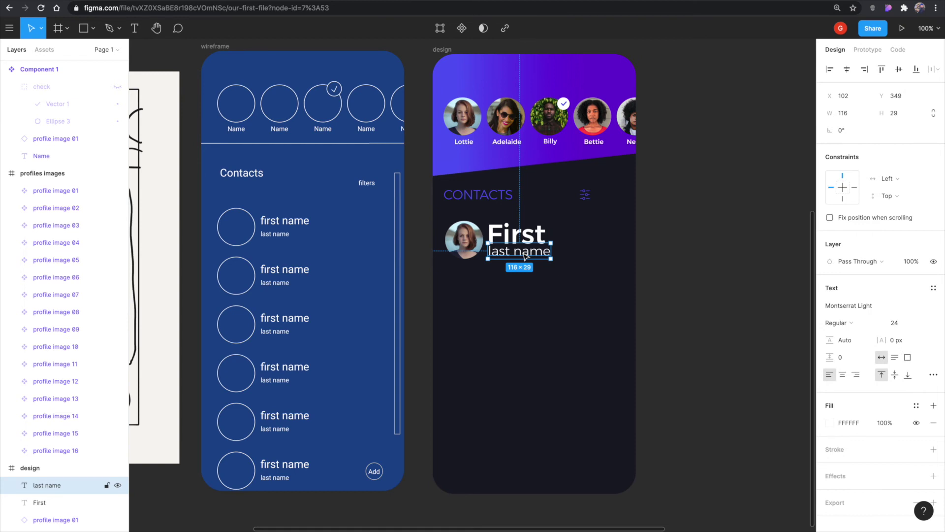
key(5)
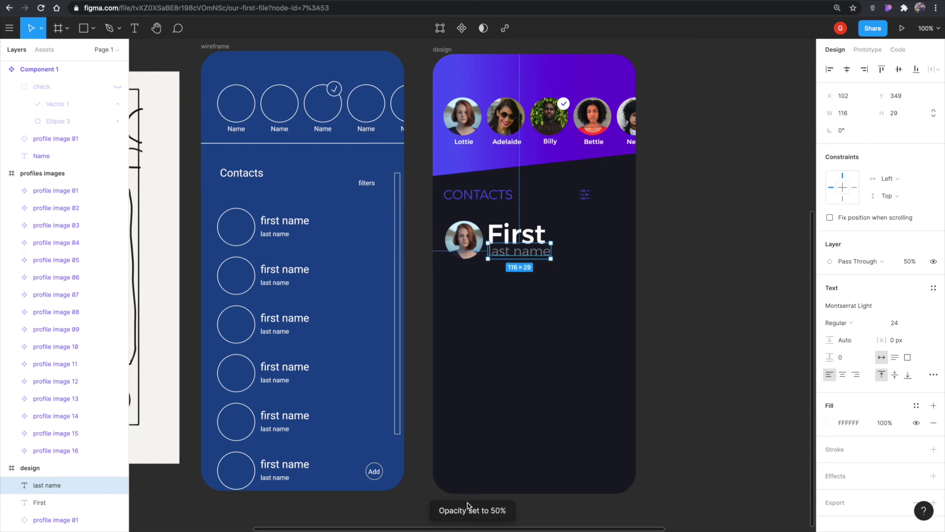
click(523, 296)
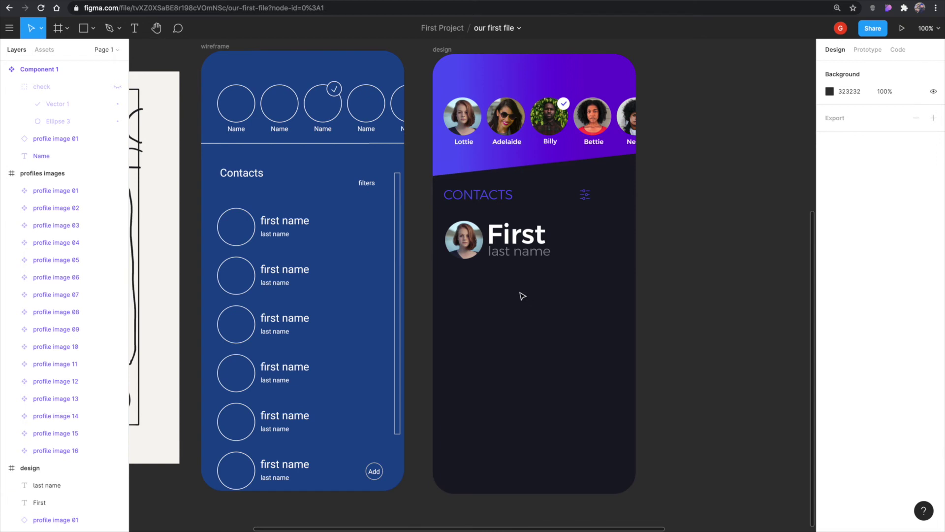
click(520, 251)
click(900, 323)
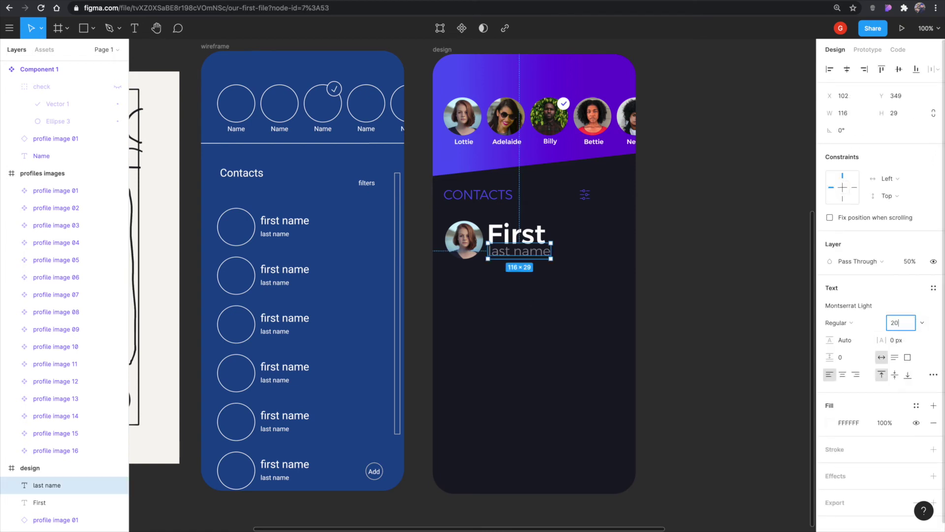
text(20)
key(Tab)
click(521, 331)
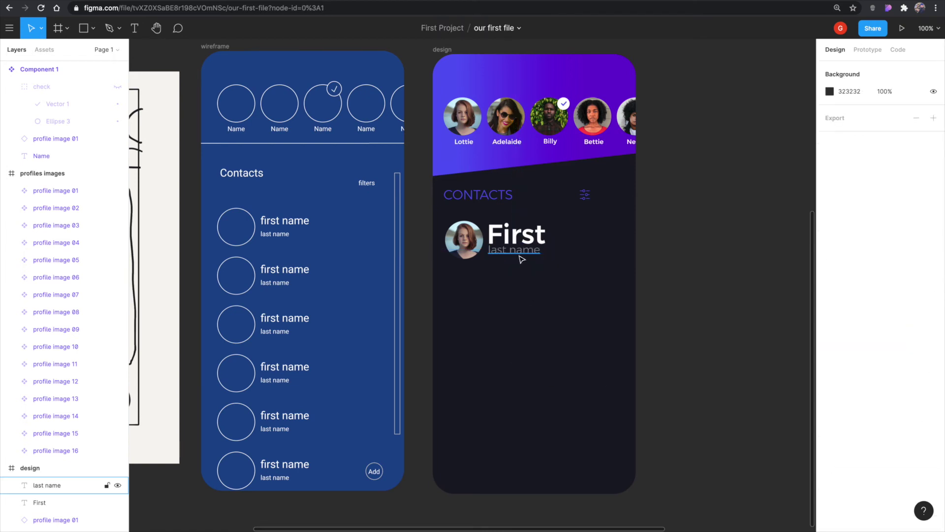
Group the "First" and "last name" texts and position the group beside the portrait at X 99, Y 305.
click(519, 254)
drag(497, 264, 500, 238)
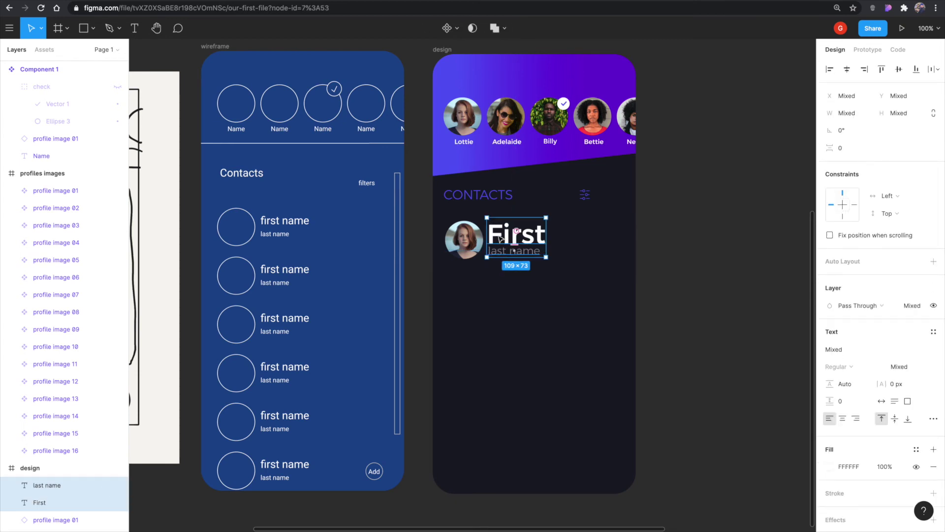
key(ctrl+g)
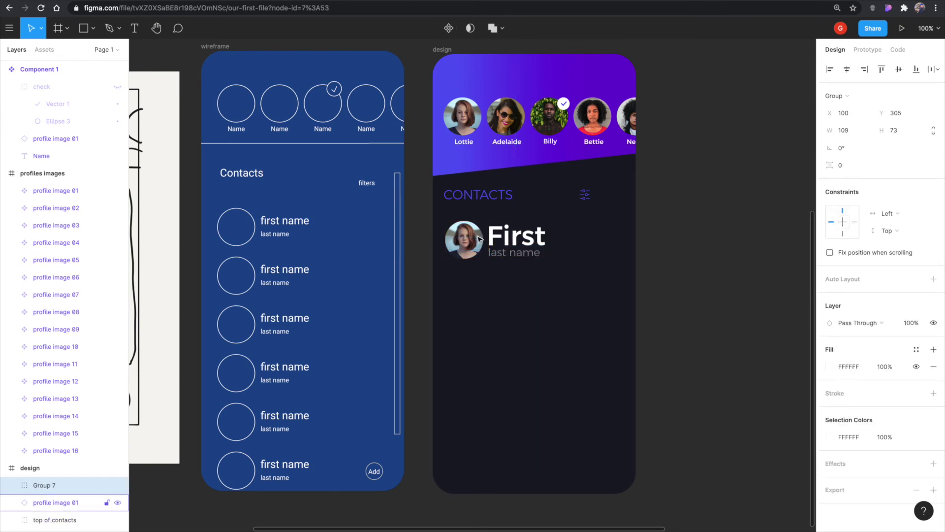
key(Left)
key(alt)
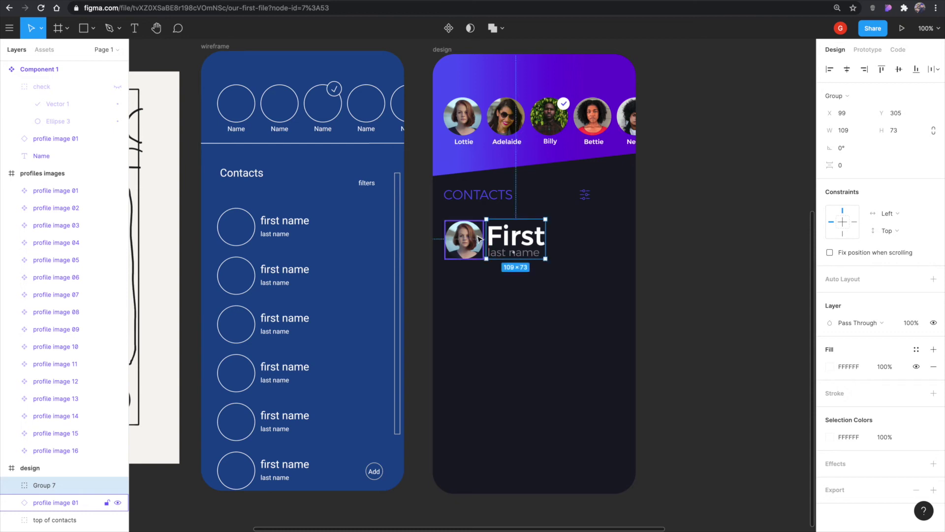
Combine the contact portrait and its First/last name group into a single component.
click(494, 289)
double_click(498, 238)
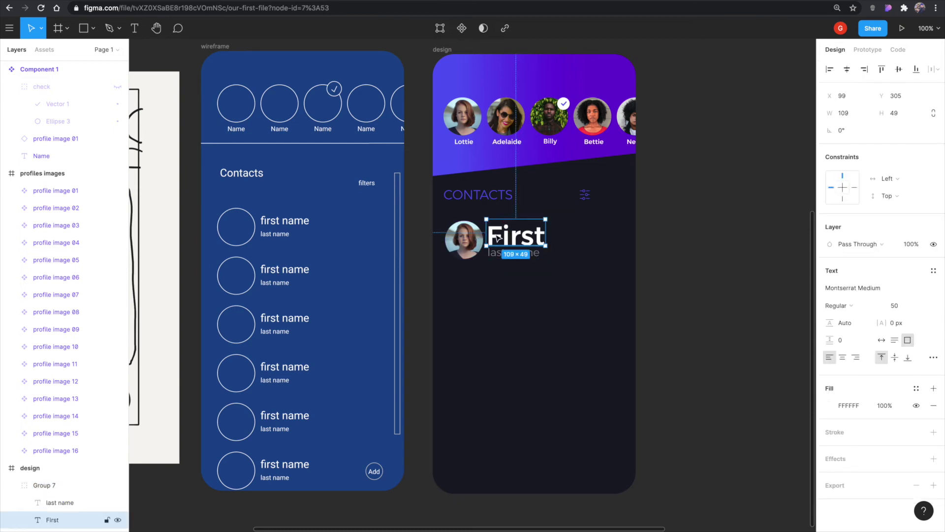
click(500, 287)
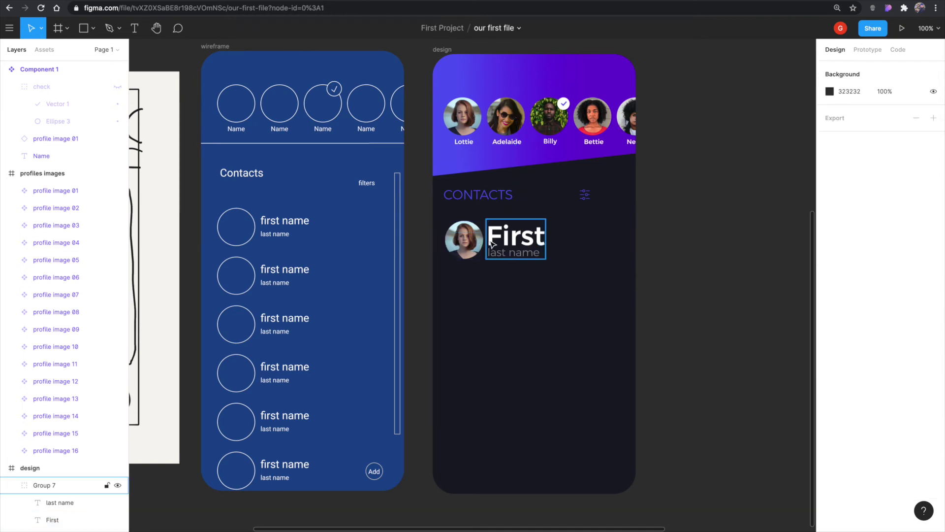
click(463, 240)
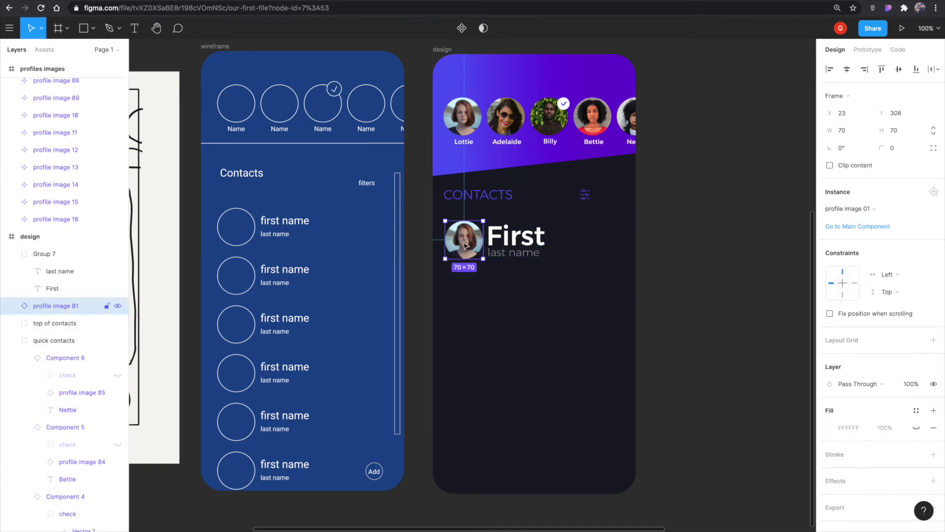
shift+click(498, 239)
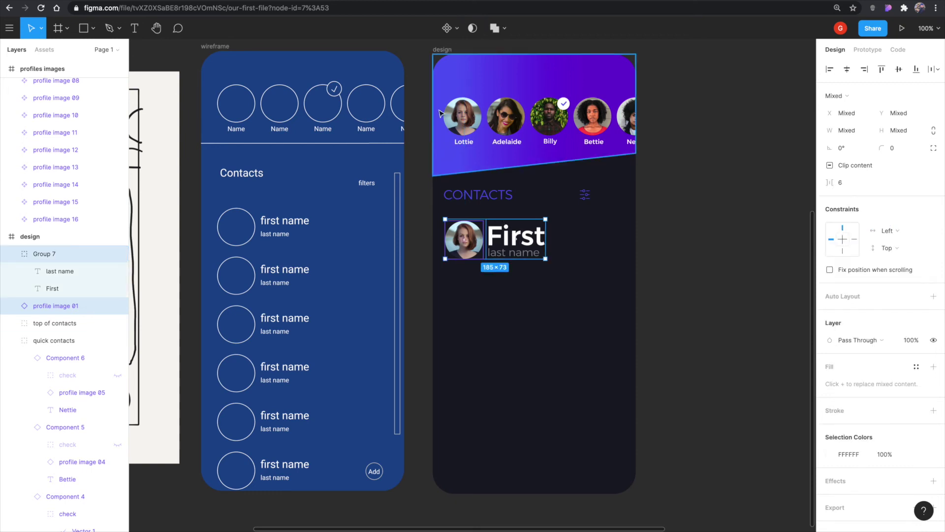
click(458, 31)
key(alt+super+k)
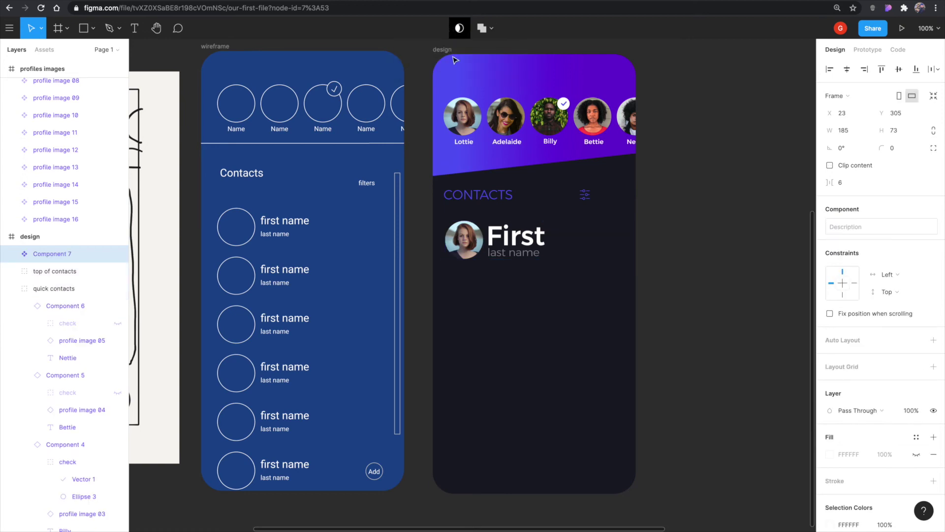
key(Escape)
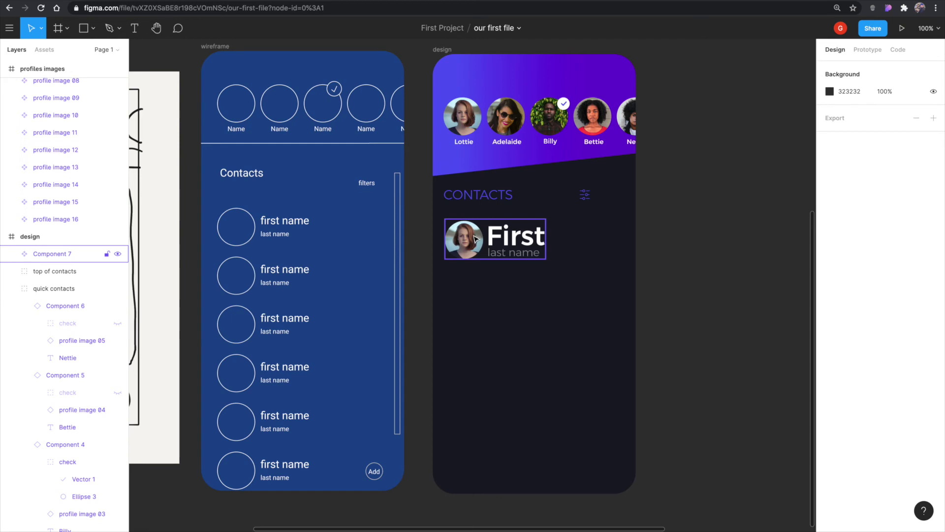
Move the new contact entry component out of the design frame to X 1665, Y -862, beneath the quick contact component beside the profiles images frame.
drag(476, 239, 739, 137)
scroll(657, 292, up, 10)
scroll(657, 291, right, 6)
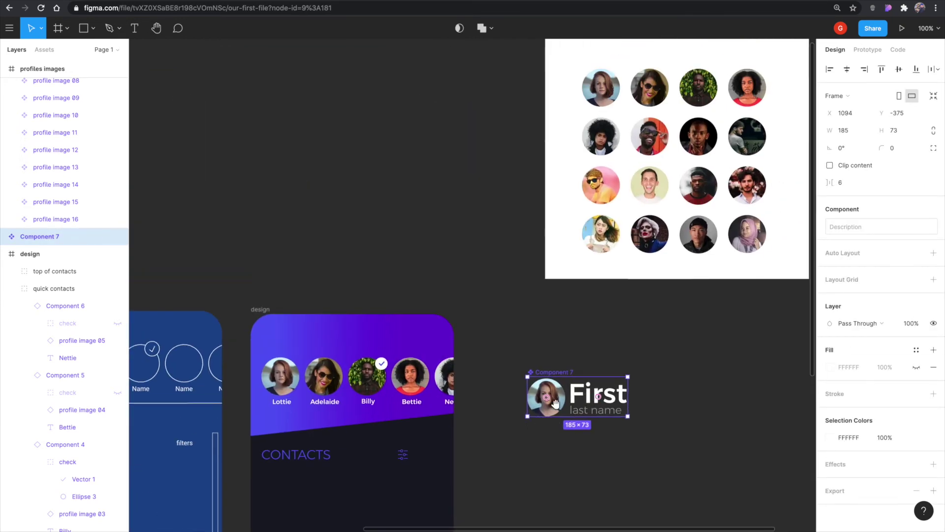
drag(547, 406, 724, 364)
scroll(355, 429, right, 10)
scroll(355, 429, up, 2)
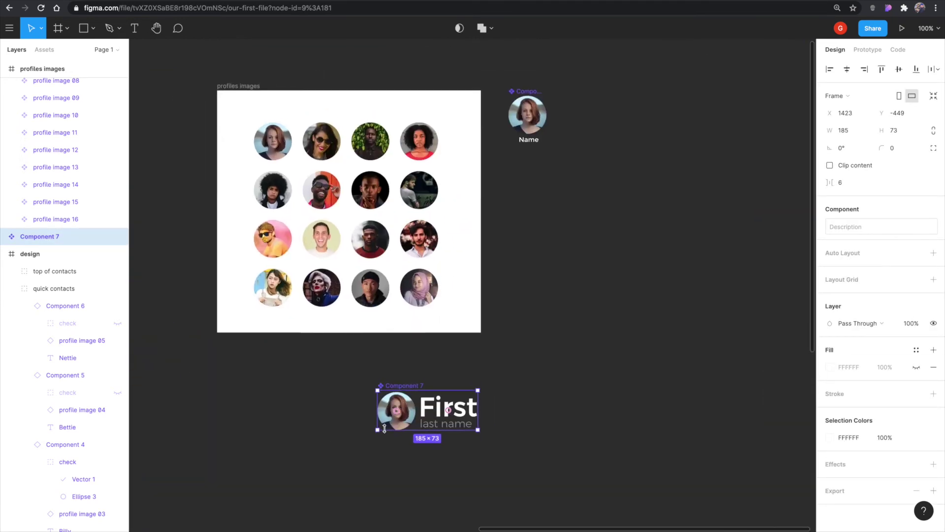
drag(388, 422, 517, 200)
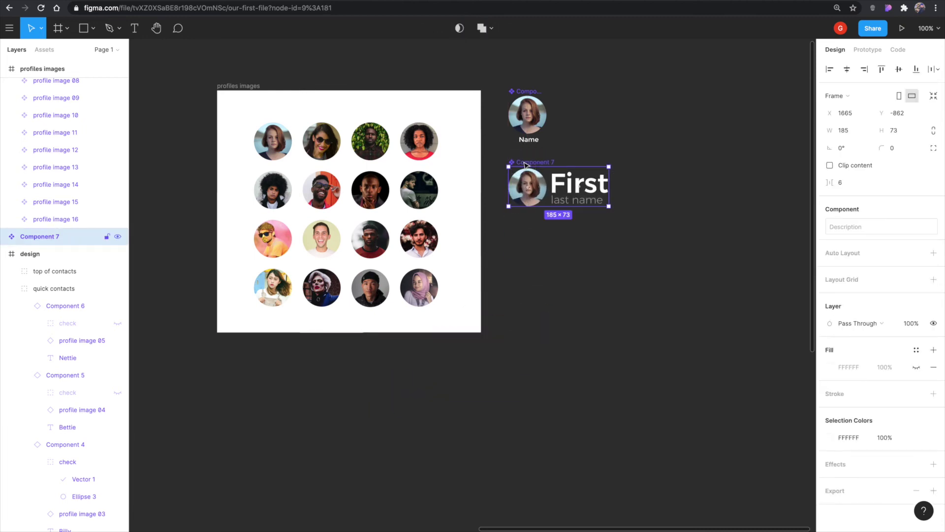
Rename the contact entry component as "profile list".
double_click(58, 240)
text(profile list)
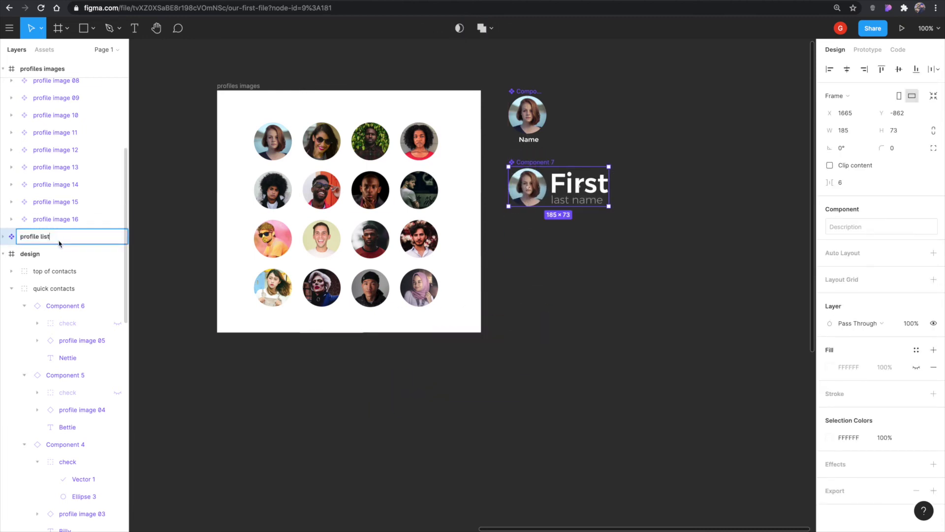
click(61, 251)
click(54, 237)
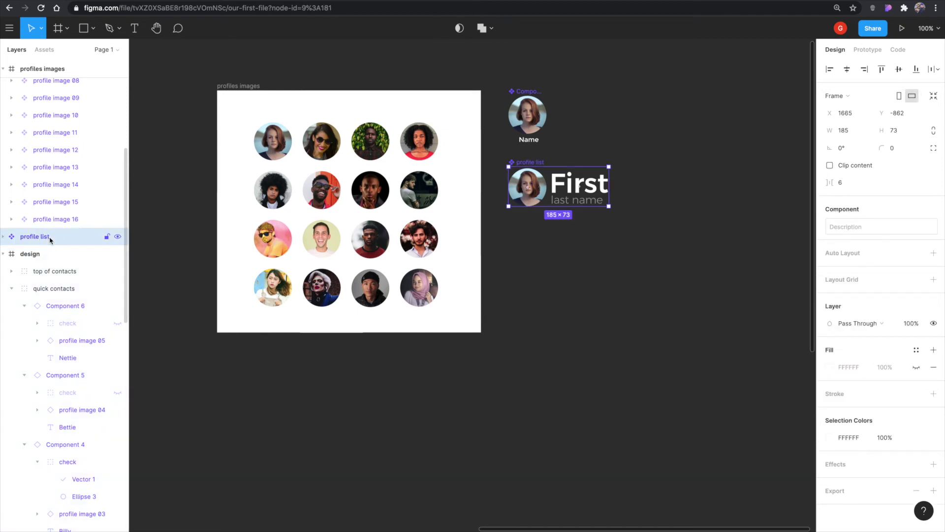
Place an instance of the profile list component under the CONTACTS heading in the design frame at X 20, Y 294.
key(Escape)
drag(566, 257, 525, 298)
drag(480, 230, 291, 396)
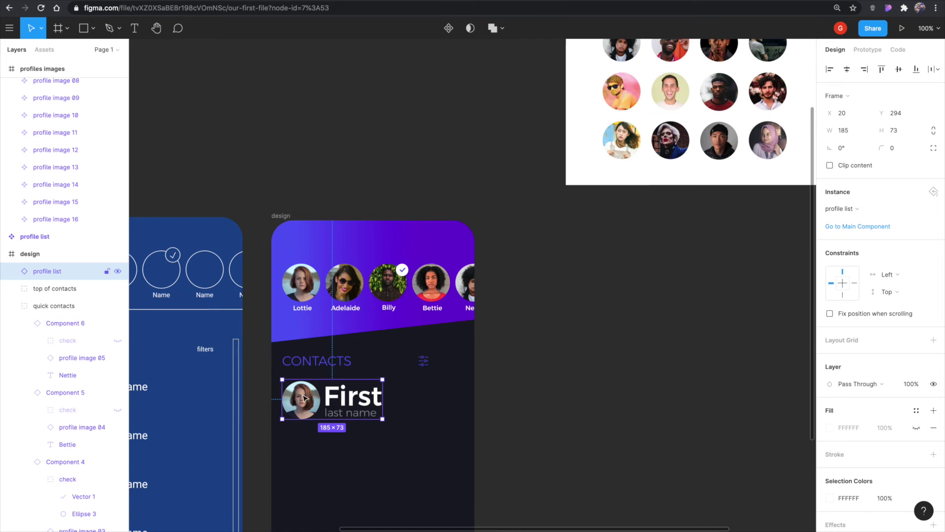
Duplicate the profile list entry below the first at X 20, Y 387, and repeat with equal spacing until there are six entries.
key(alt)
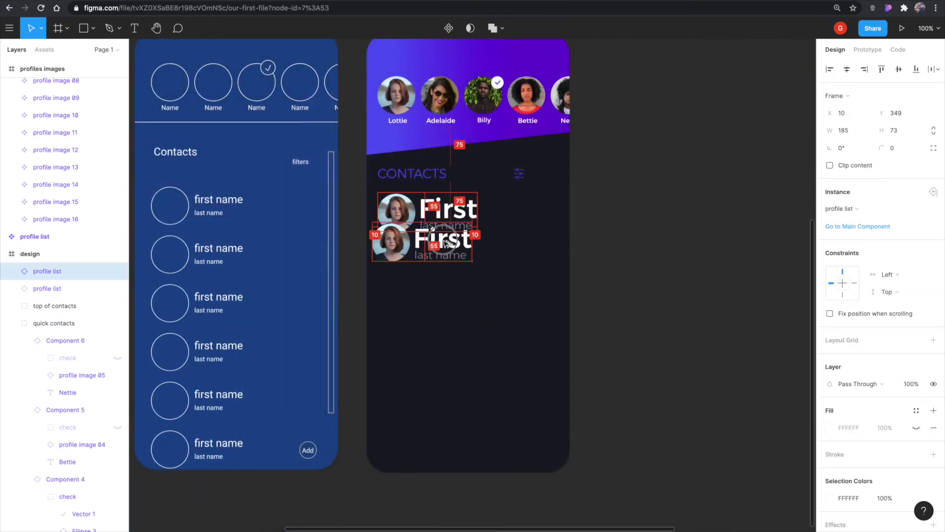
drag(440, 245, 441, 260)
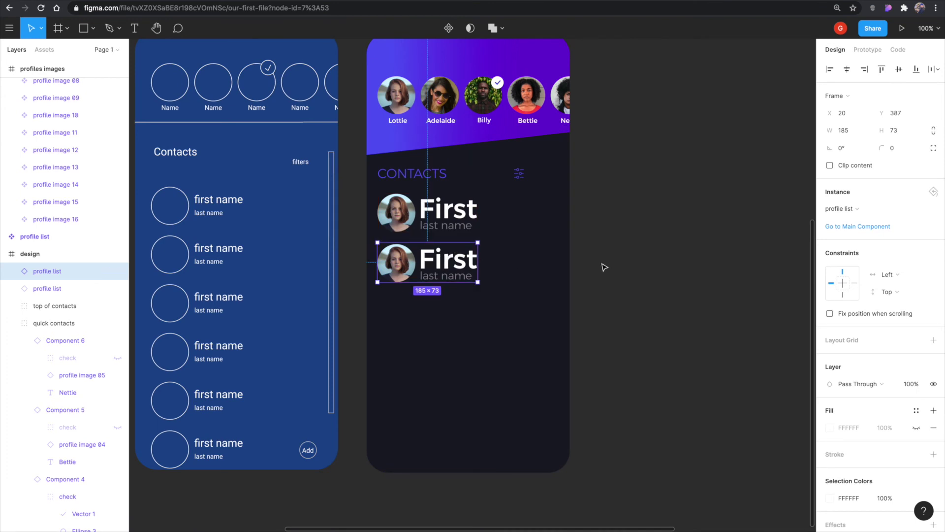
key(ctrl+d)
key(ctrl+d)
key(ctrl+d)
key(ctrl+d)
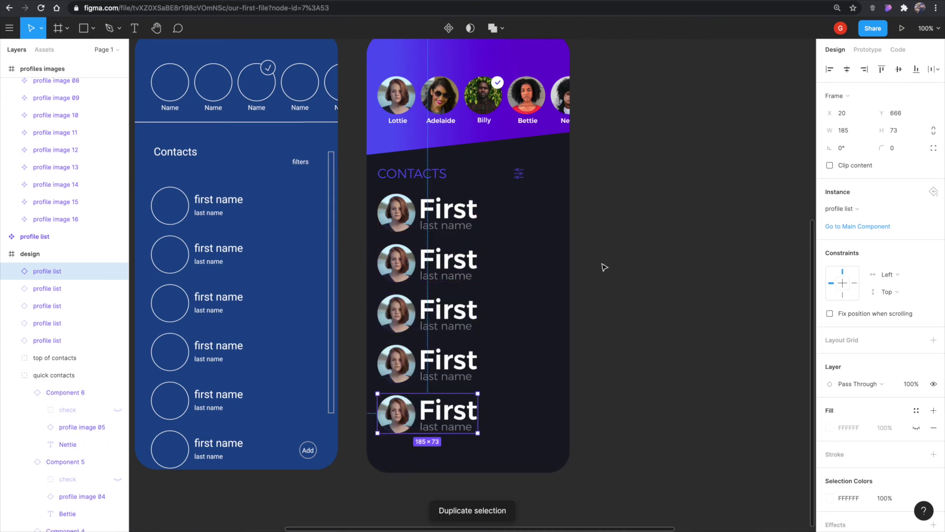
Try swapping the first entry's portrait for profile image 08, and undo the swap.
click(403, 222)
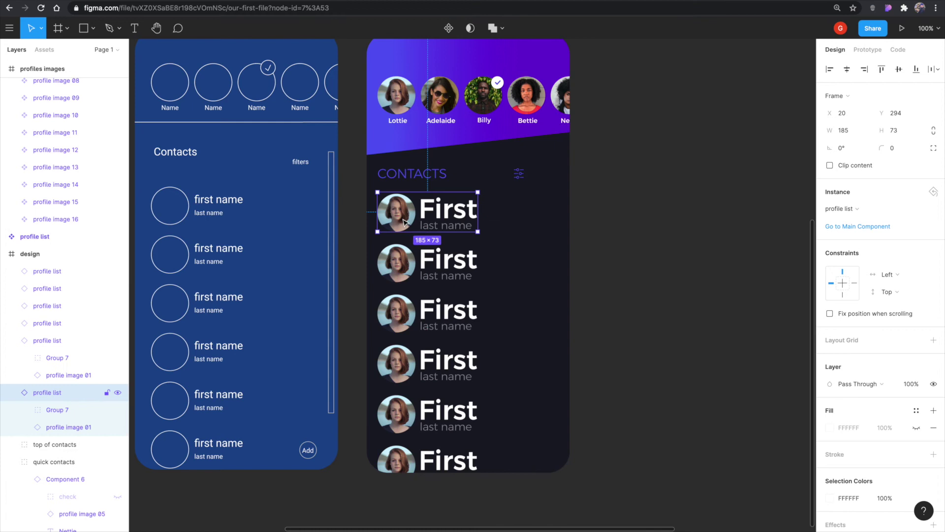
double_click(404, 222)
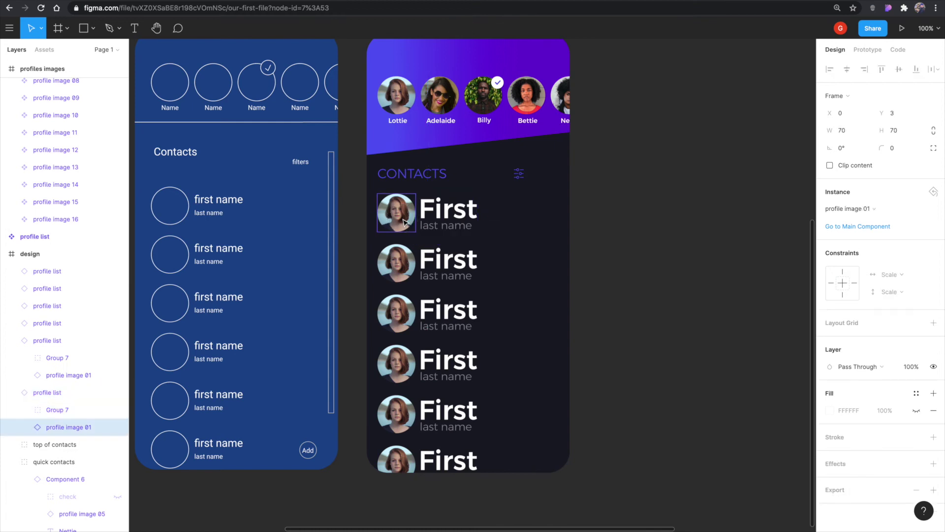
click(842, 208)
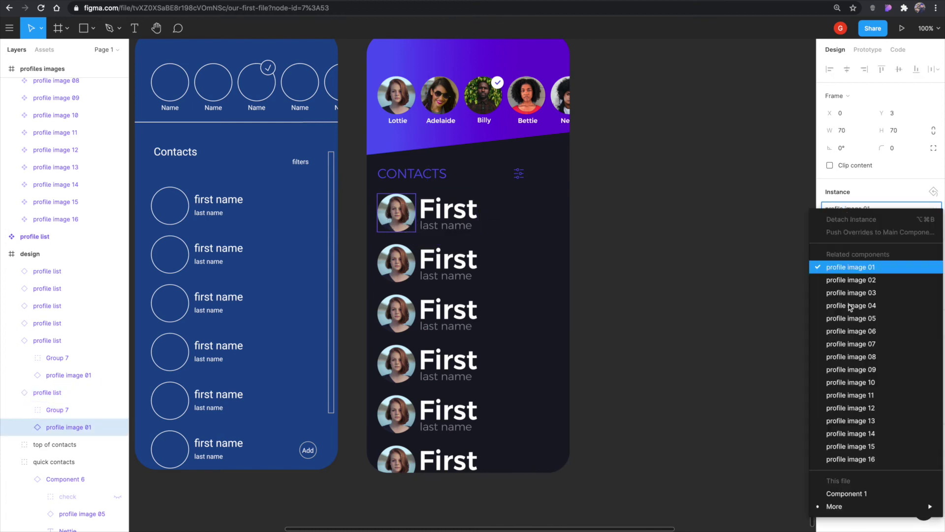
click(859, 356)
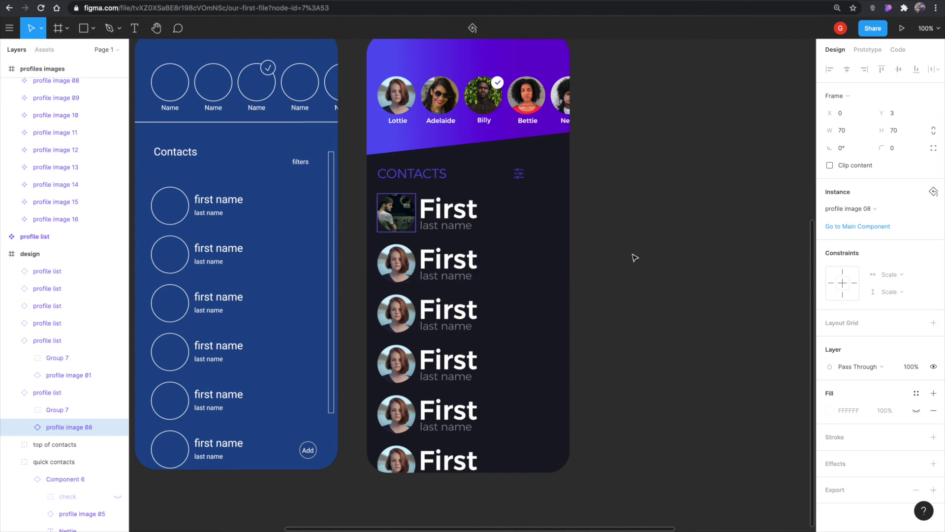
key(ctrl+z)
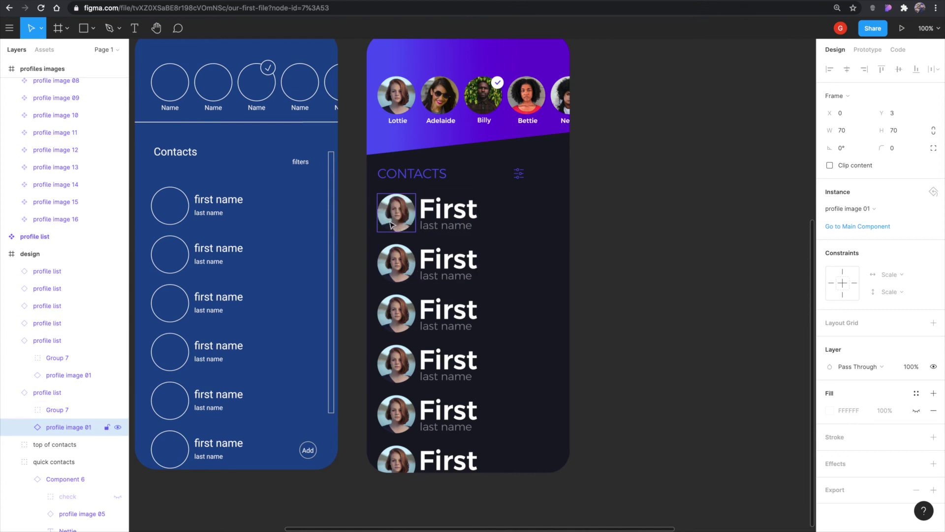
Swap the first entry's portrait for profile image 07 from the local components, keeping the entry in its place in the list.
click(44, 50)
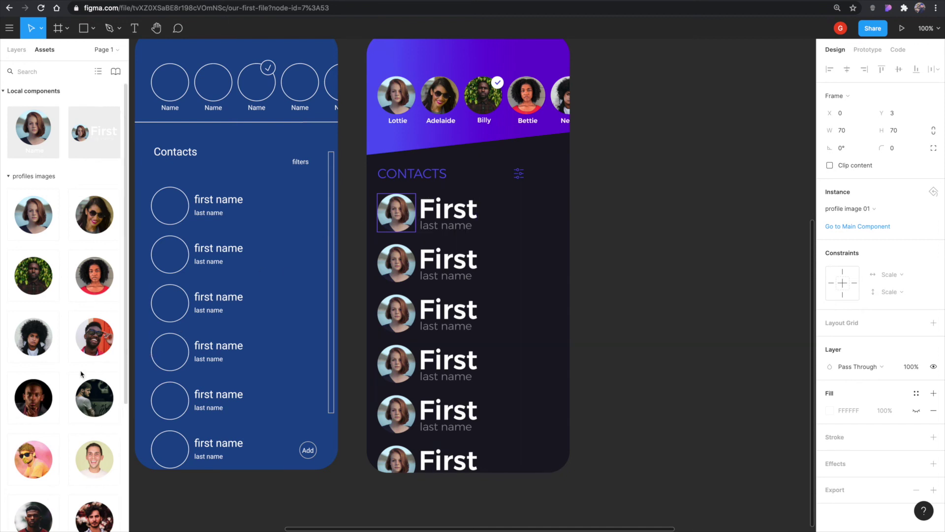
drag(39, 397, 565, 232)
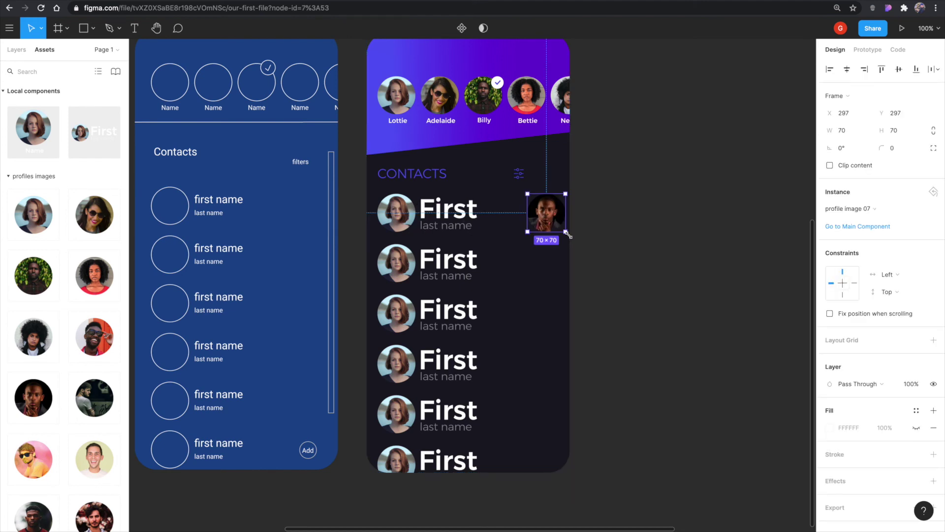
key(Delete)
drag(33, 397, 441, 213)
click(595, 232)
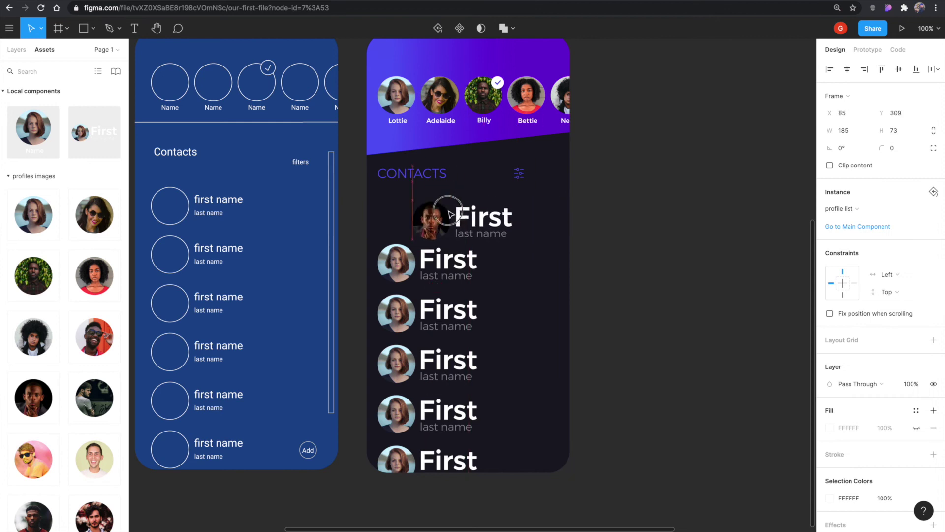
key(ctrl+z)
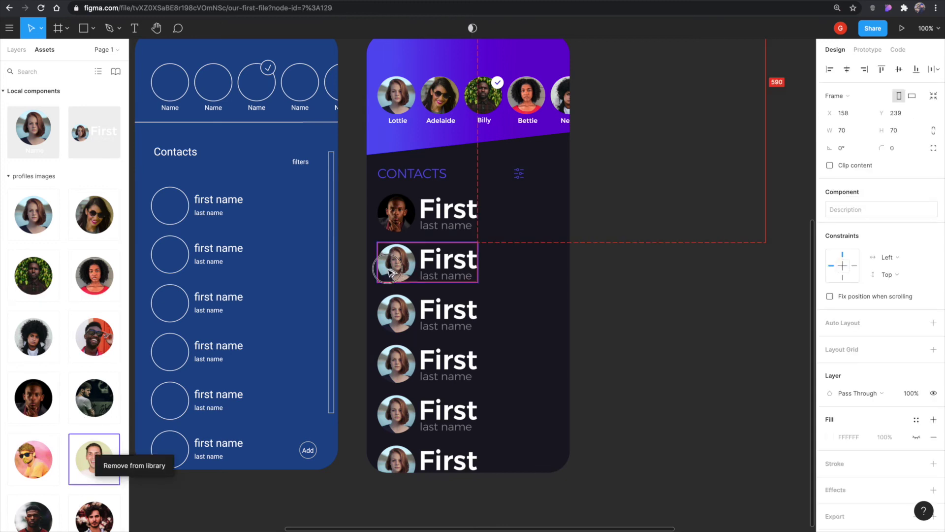
Swap the portraits of the second to sixth entries for profile images 10, 12, 13, 14 and 15 from the local components.
drag(95, 459, 398, 265)
scroll(64, 295, down, 3)
drag(94, 380, 396, 314)
drag(33, 441, 397, 364)
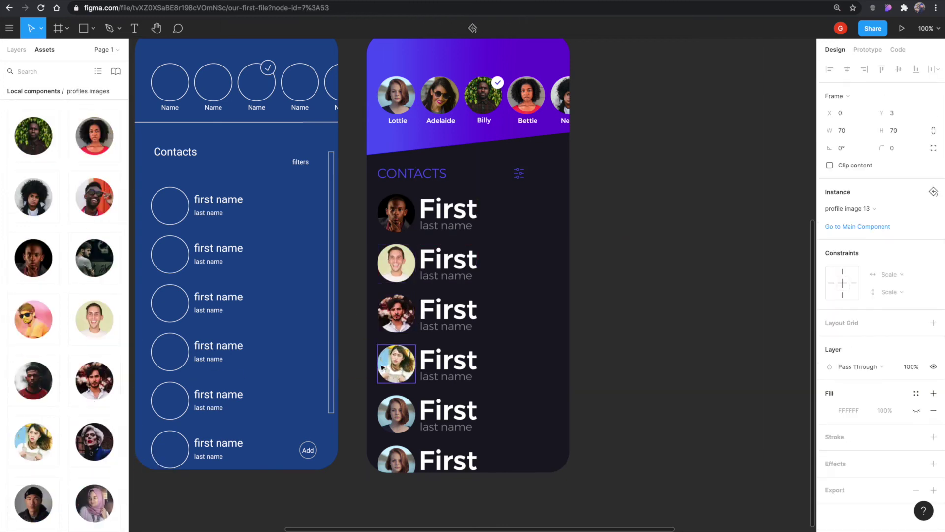
drag(94, 441, 389, 416)
drag(33, 502, 393, 460)
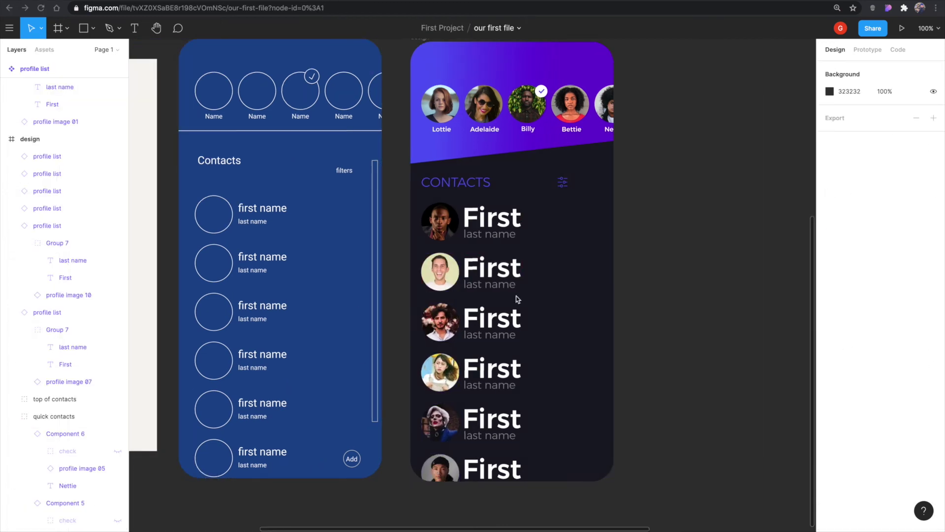
Replace the first entry's placeholder texts with a sample first name and last name.
double_click(487, 216)
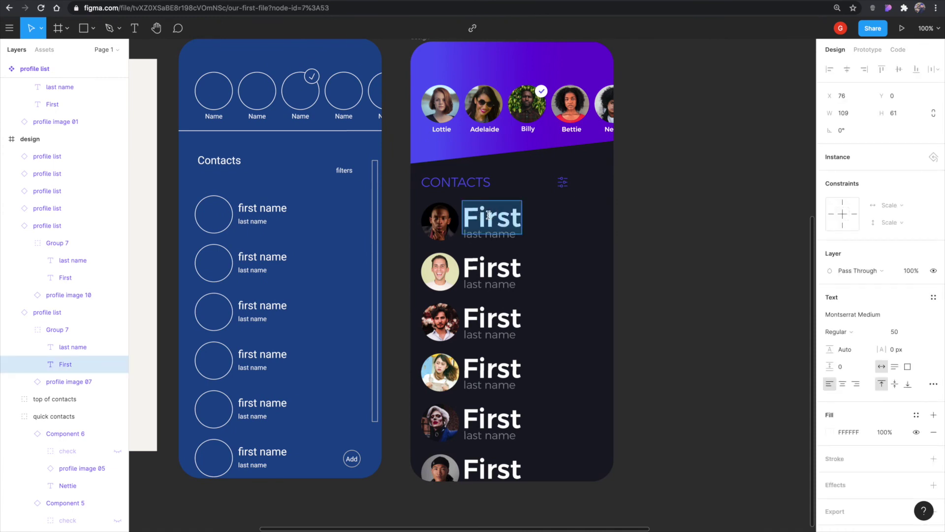
text(Bob)
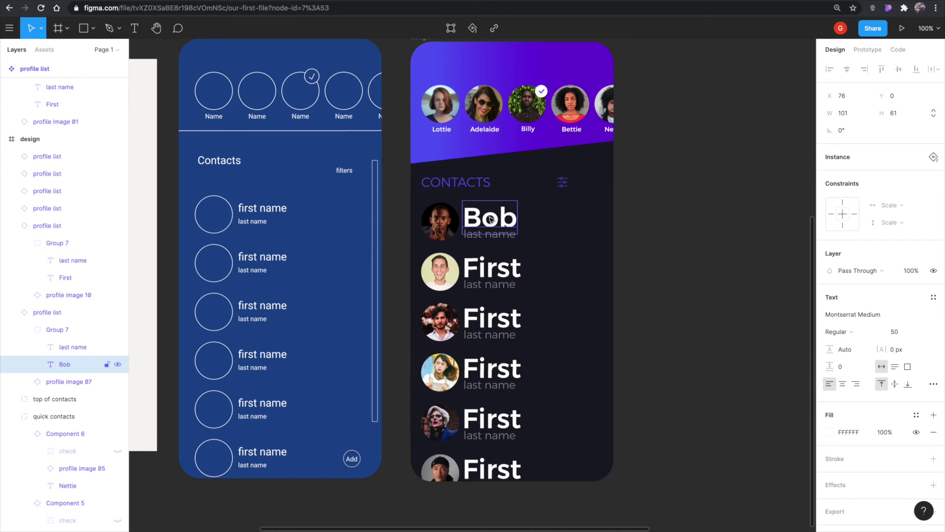
click(492, 235)
key(Return)
text(Smith)
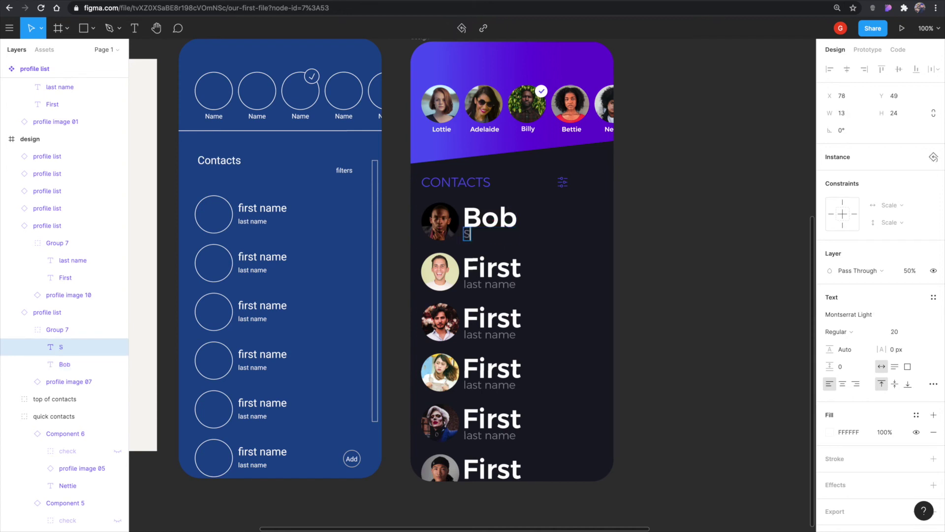
click(574, 251)
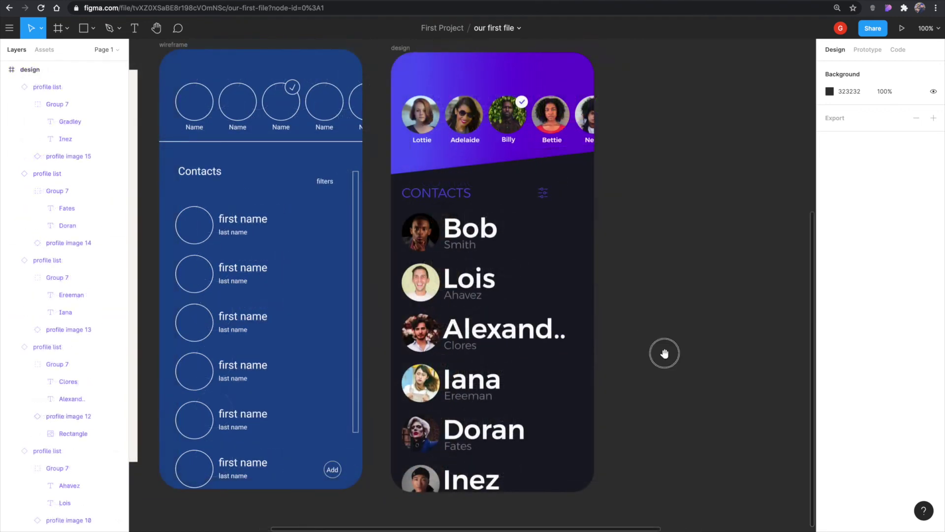
Paste the round gradient "add" button into the design frame and place it near the frame's lower-right corner at X 302, Y 739.
drag(665, 352, 573, 348)
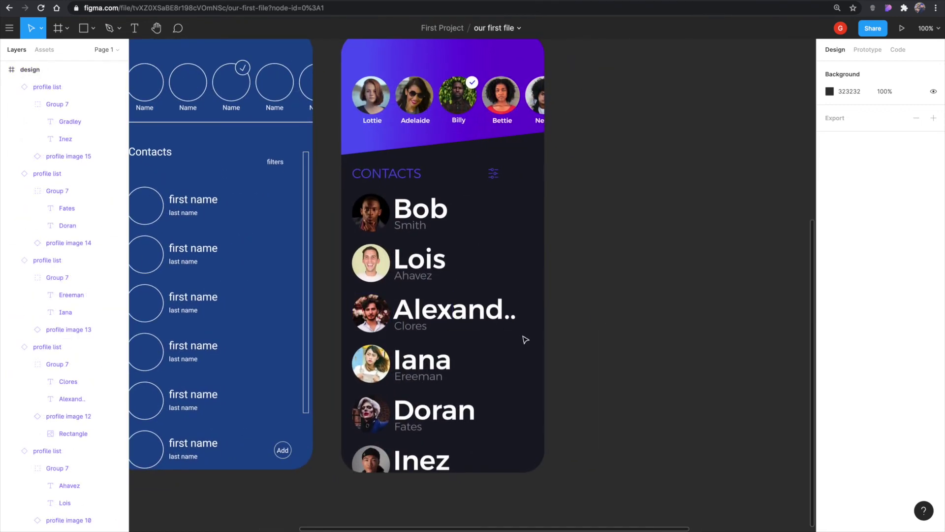
key(super+v)
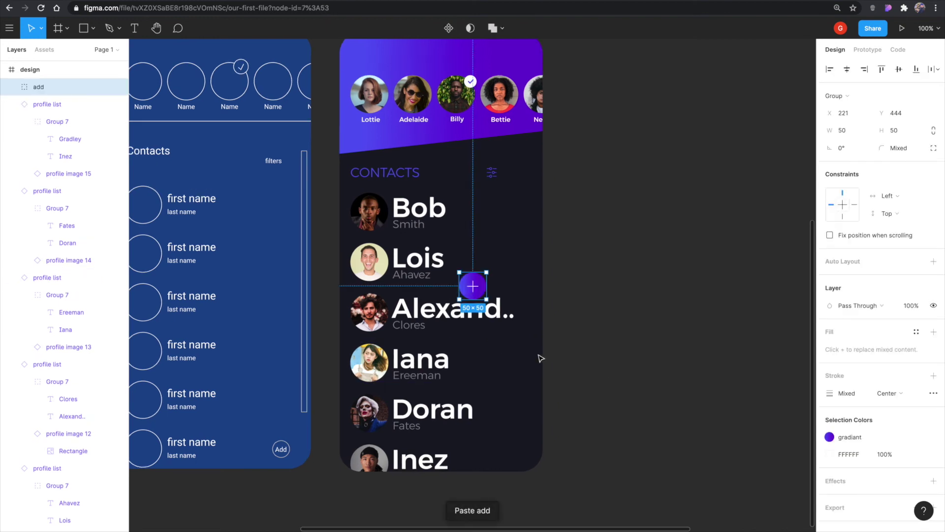
drag(471, 285, 514, 445)
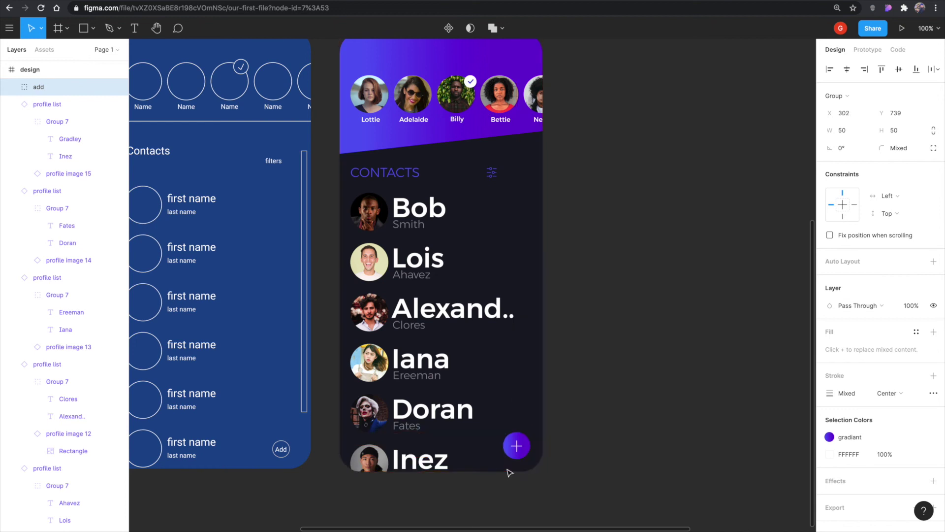
Nudge the add button to X 305, Y 742 for 20 px margins to the design frame's right and bottom edges.
key(Right)
key(Right)
key(Right)
key(Right)
key(Right)
key(Right)
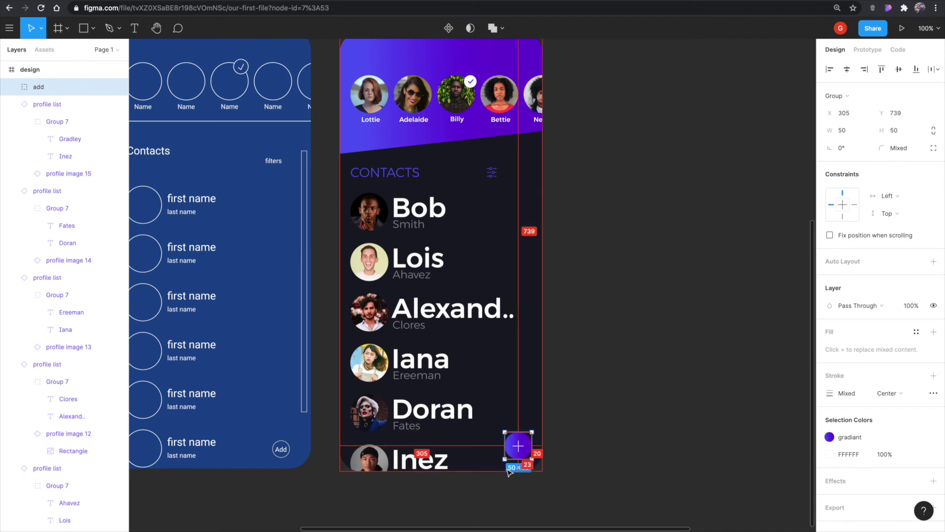
key(Down)
key(Down)
key(Down)
key(Down)
key(Up)
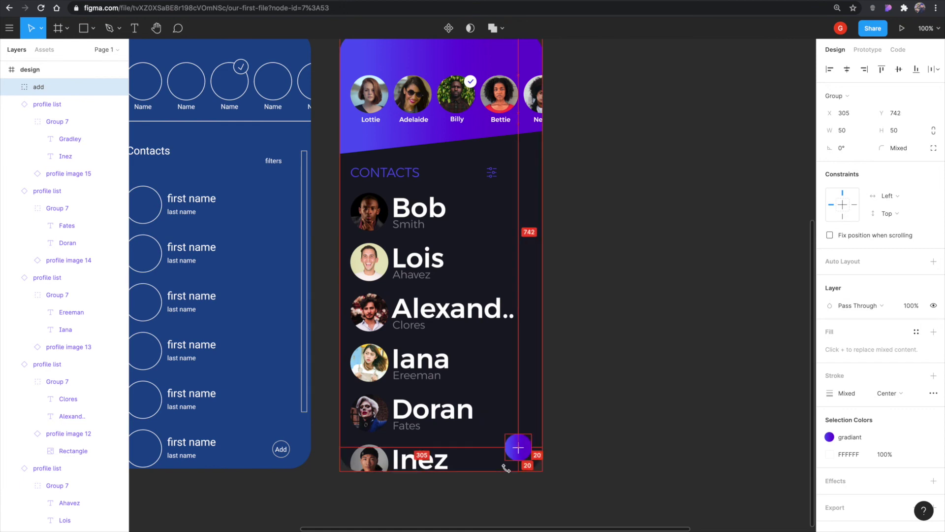
click(532, 496)
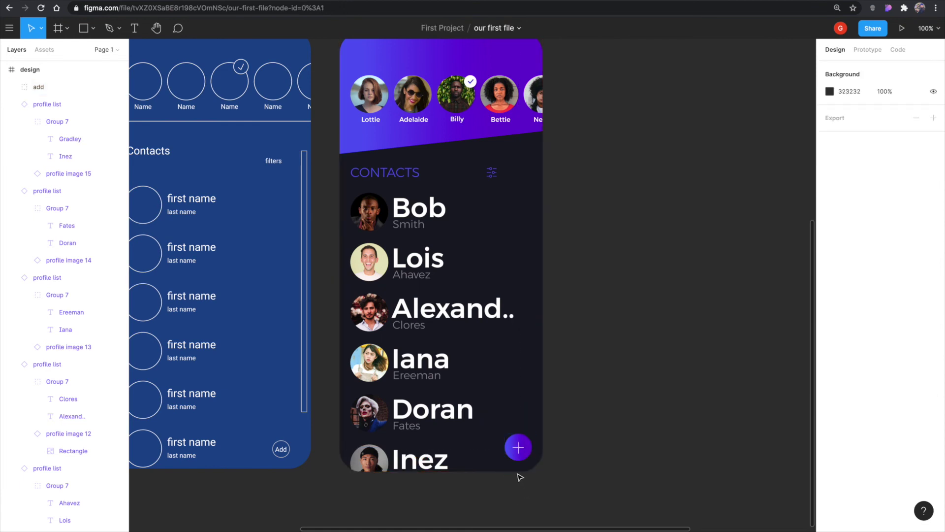
double_click(514, 456)
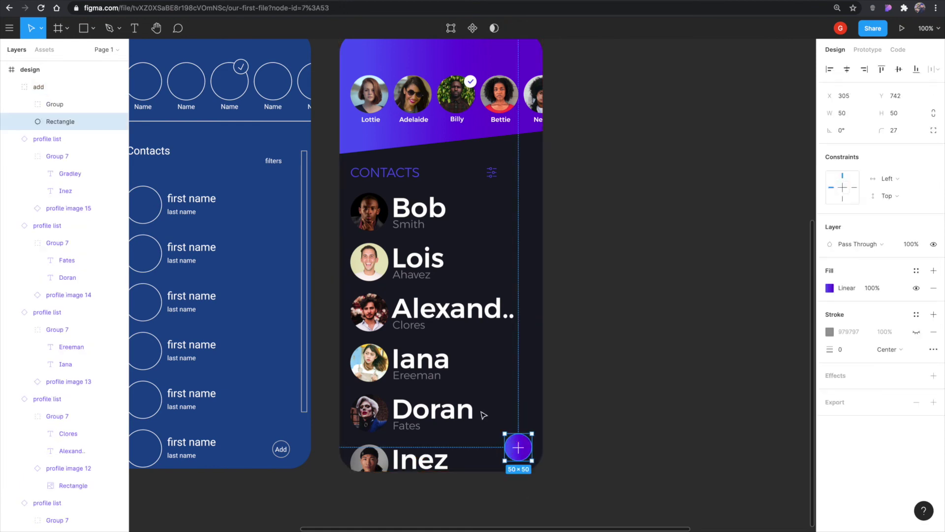
click(393, 139)
double_click(507, 444)
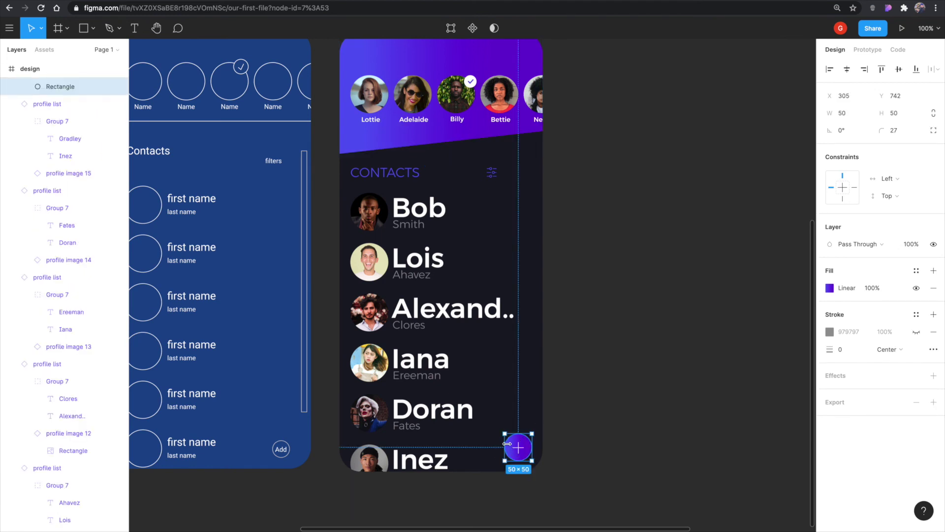
click(397, 154)
click(555, 204)
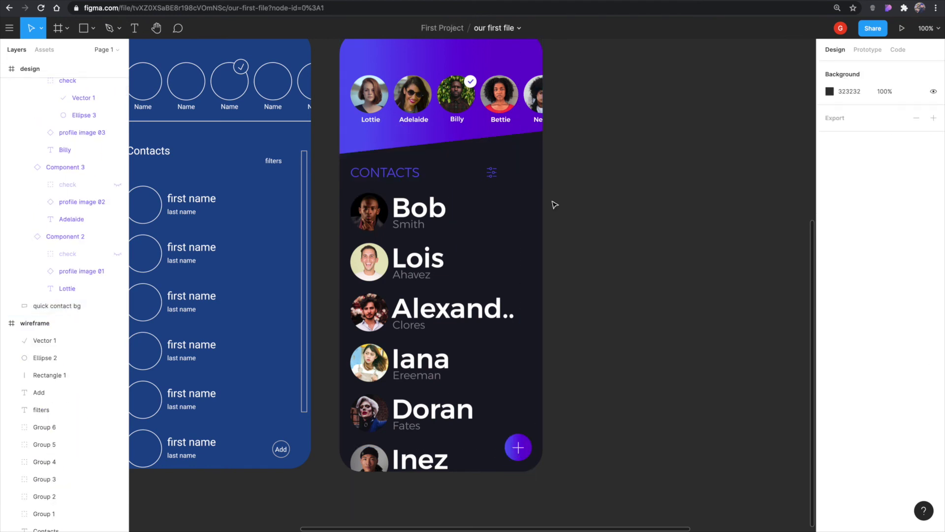
Draw a rectangle about 119 × 159 px on the empty canvas beside the design frame.
key(r)
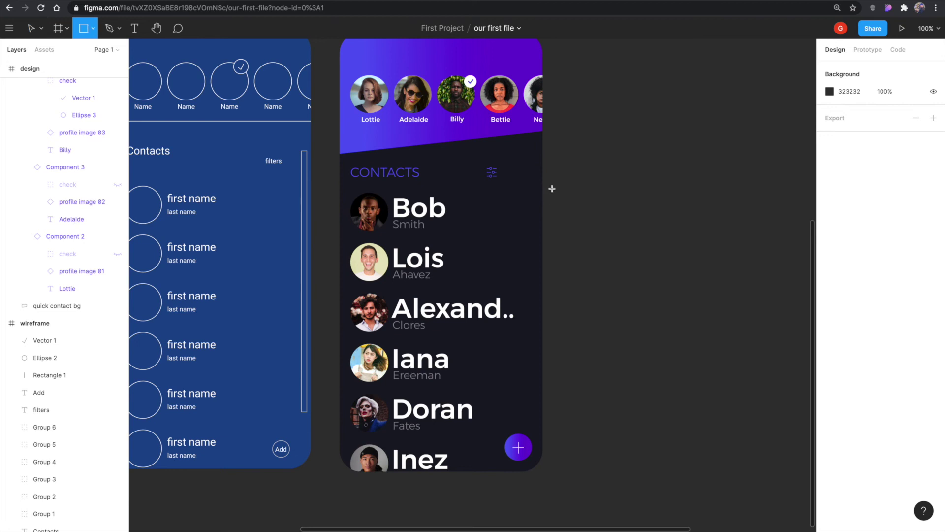
drag(552, 173, 616, 269)
click(612, 275)
click(578, 213)
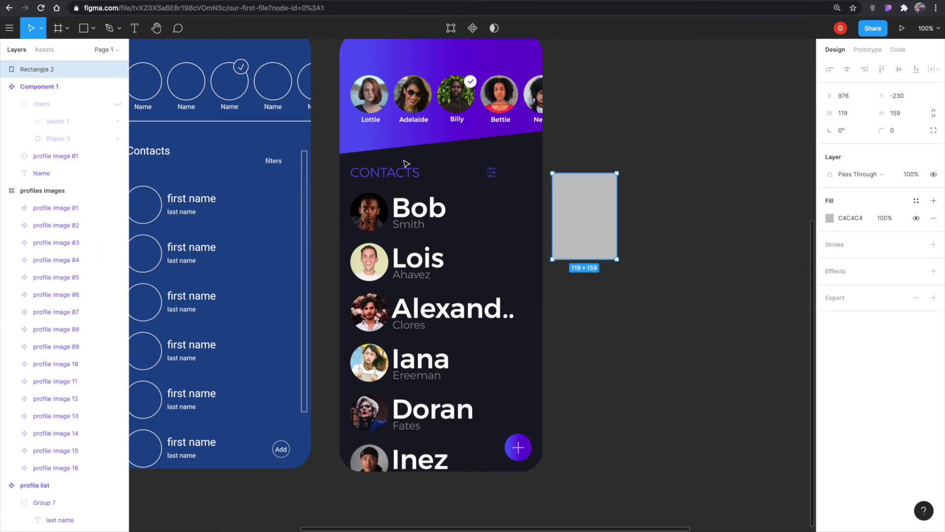
Copy the properties of the quick contacts background and paste them onto the grey rectangle beside the design frame.
click(375, 145)
right_click(377, 145)
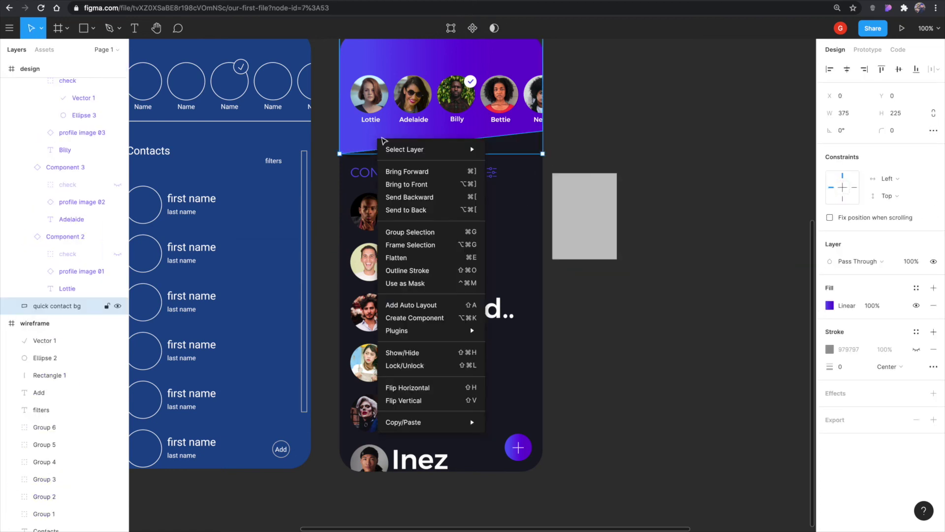
mouse_move(433, 419)
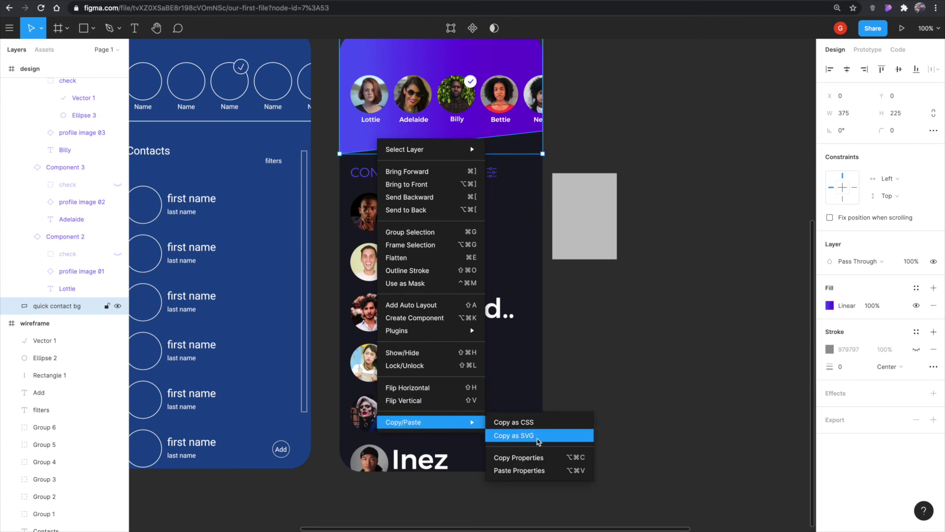
click(537, 457)
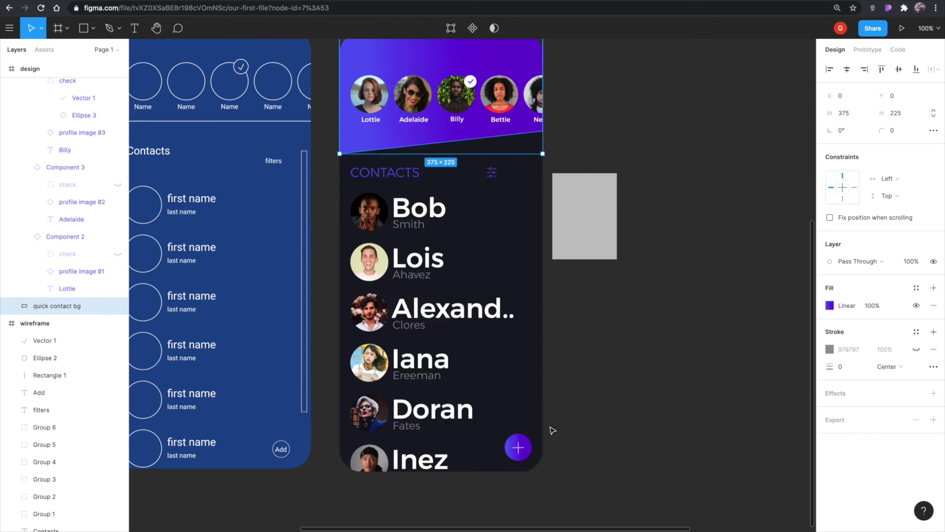
click(592, 306)
click(576, 224)
right_click(577, 223)
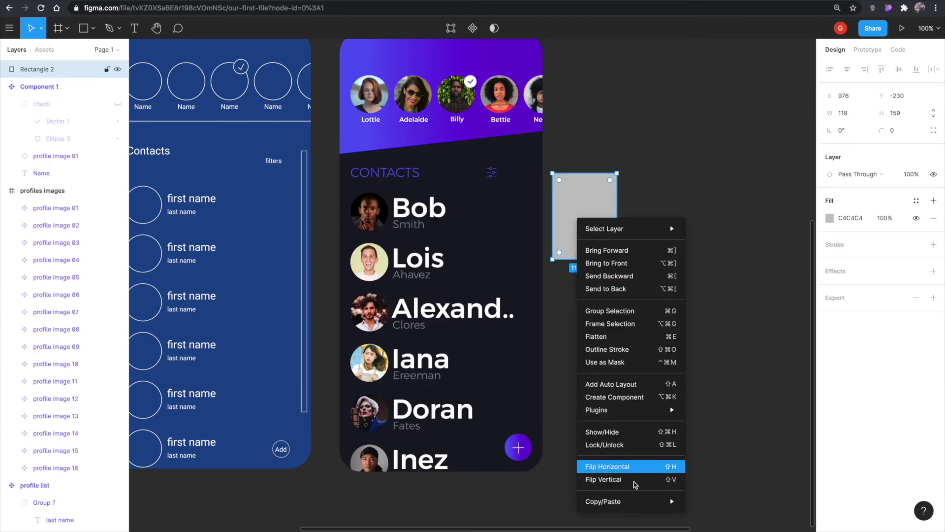
mouse_move(640, 501)
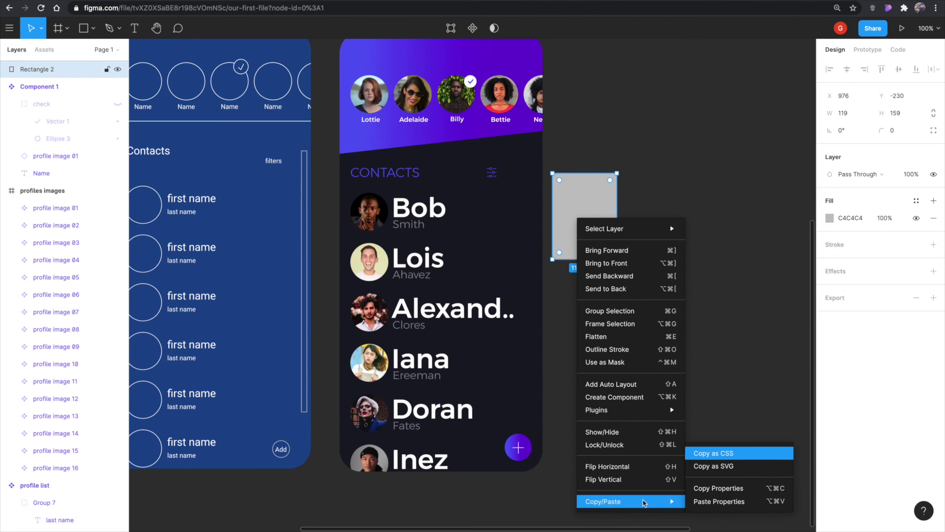
click(728, 501)
click(610, 380)
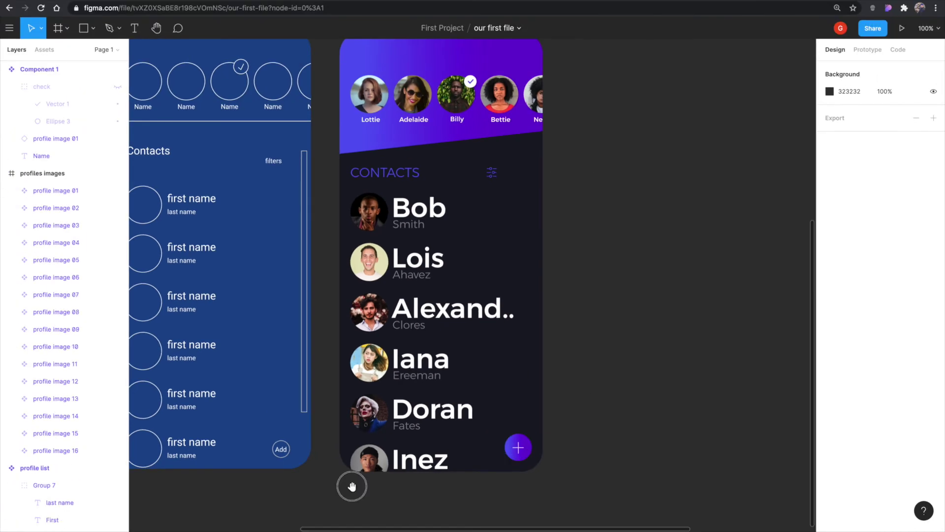
Draw a tall rectangle about 68 × 311 px beside the design frame as the base of the contact list's scroll bar.
drag(352, 486, 487, 492)
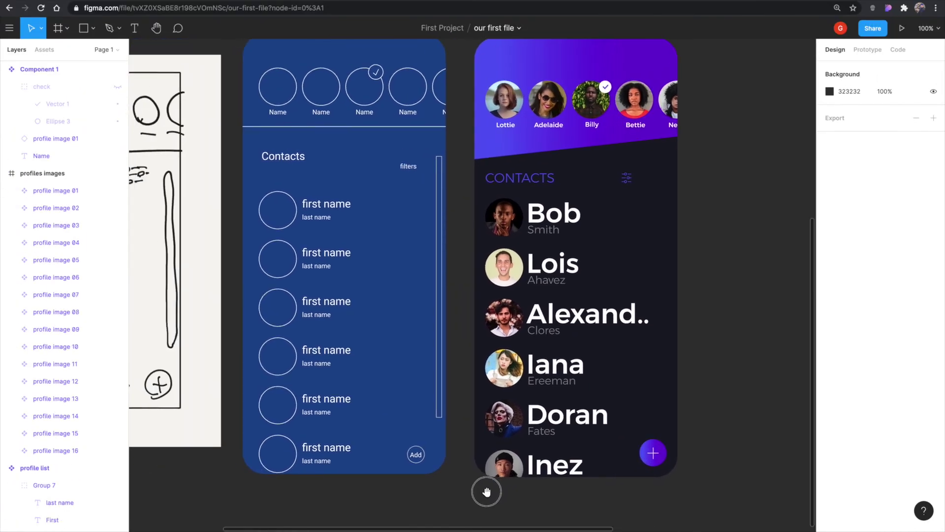
click(430, 340)
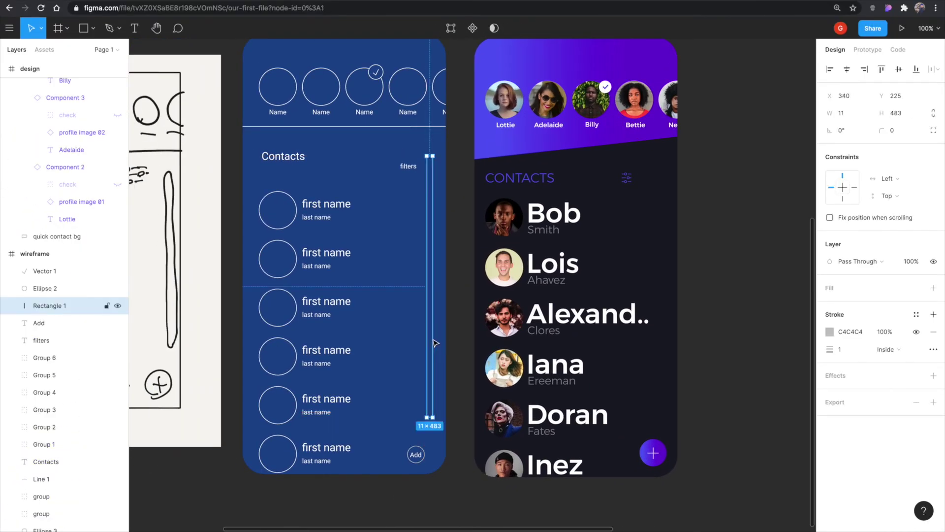
key(Escape)
drag(734, 333, 663, 338)
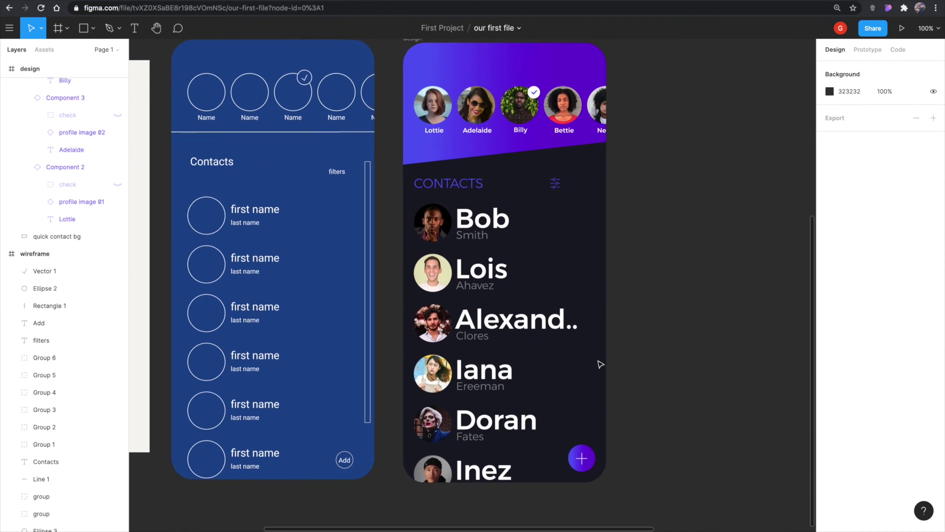
key(r)
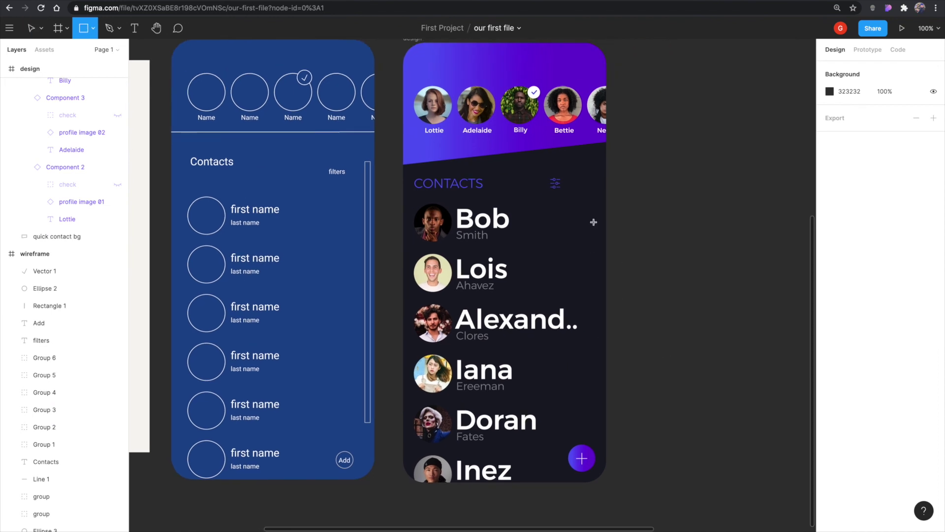
drag(621, 143, 659, 311)
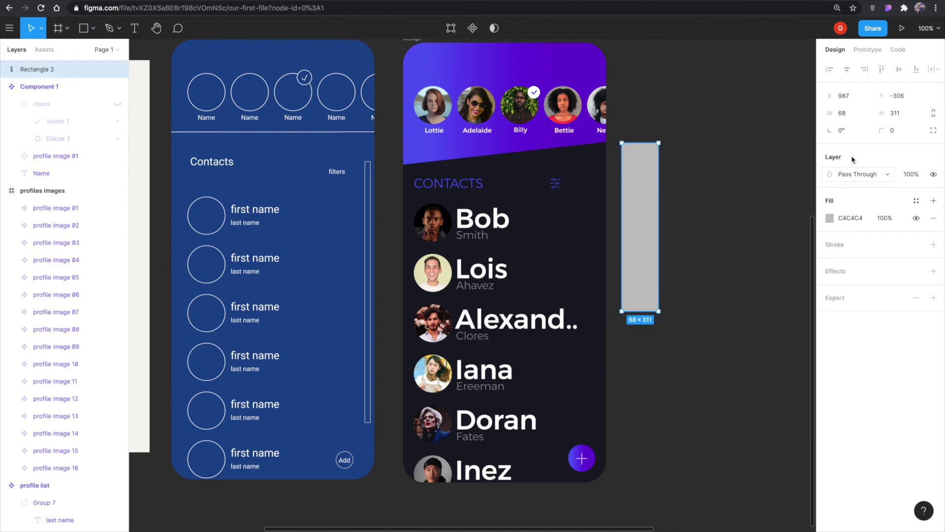
Set the tall rectangle's width to 28 and its height to 494.
click(847, 117)
text(2)
key(Tab)
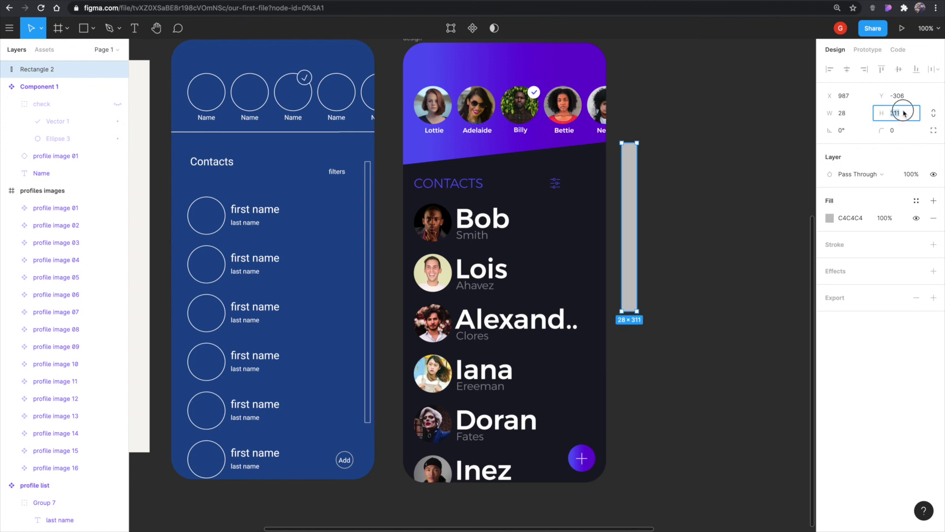
text(494)
key(Return)
key(Escape)
Round the bar with a corner radius of 100 and move it into the design frame's right side at X 340, Y 213.
click(629, 275)
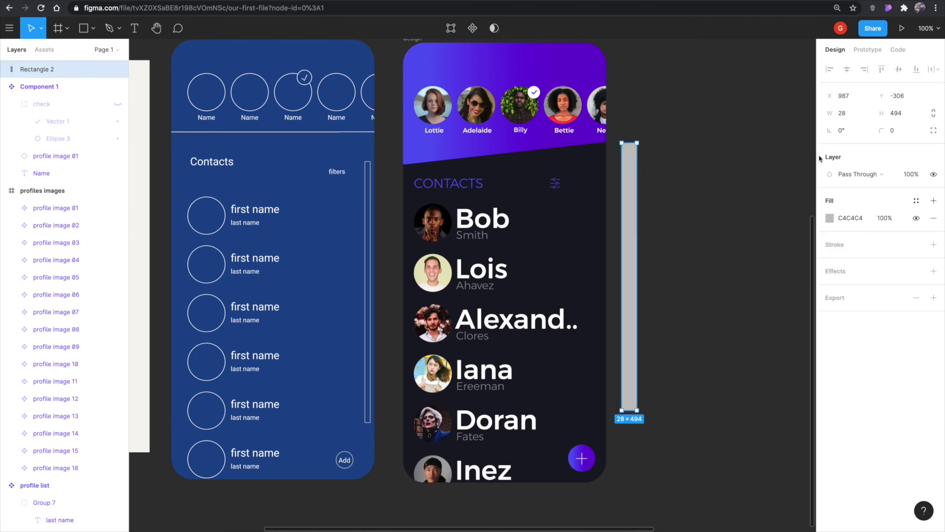
click(897, 137)
key(Return)
drag(631, 224, 596, 237)
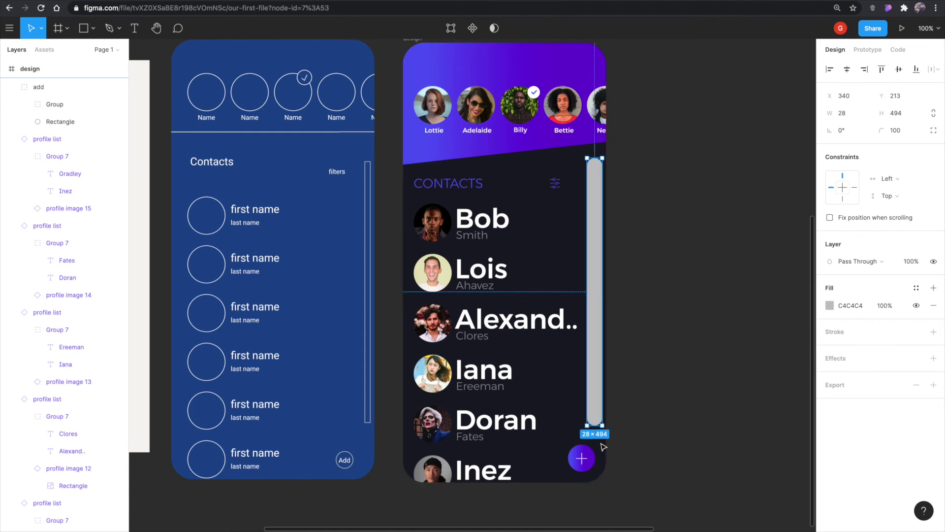
Nudge the bar to X 342, Y 215, leaving 5 px to the design frame's right edge.
key(alt)
key(Right)
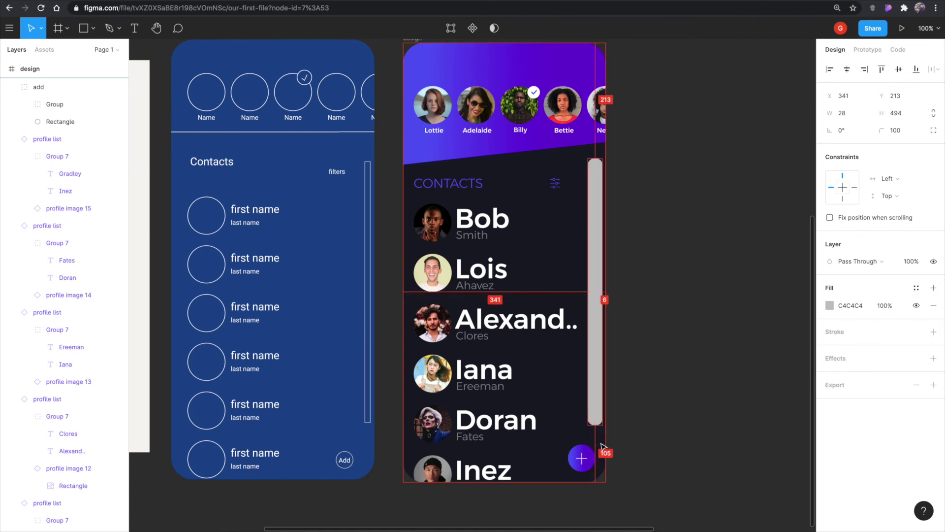
key(Right)
key(alt)
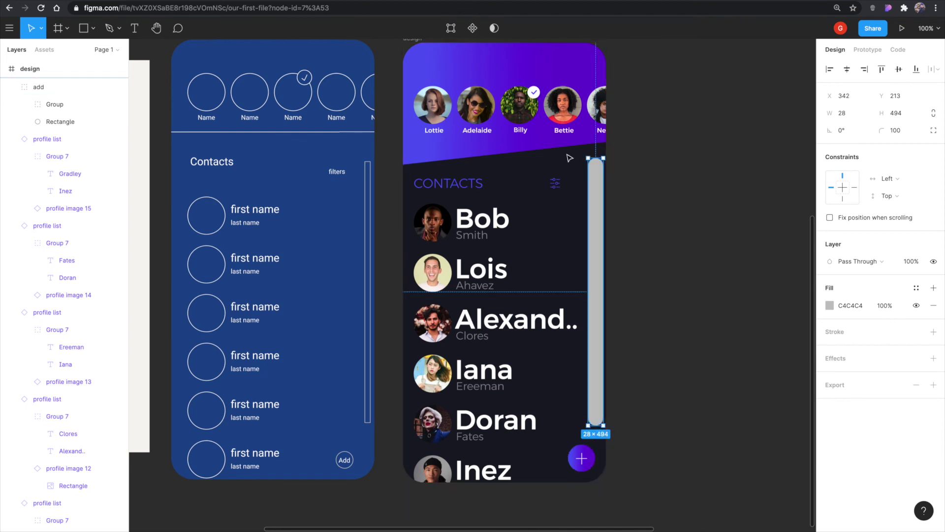
key(alt)
key(Down)
key(Down)
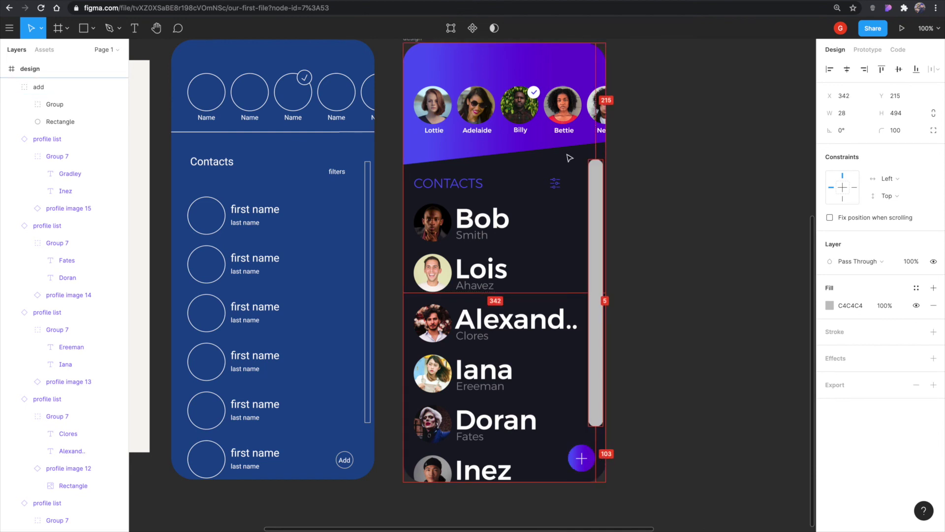
key(alt)
Copy the properties of the quick contacts background and paste them onto the scroll bar in the design frame.
right_click(455, 150)
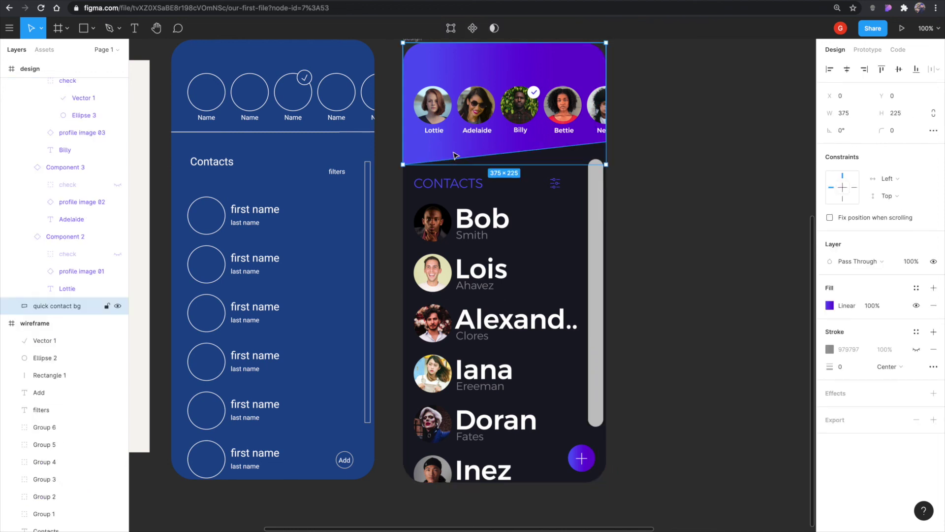
mouse_move(535, 433)
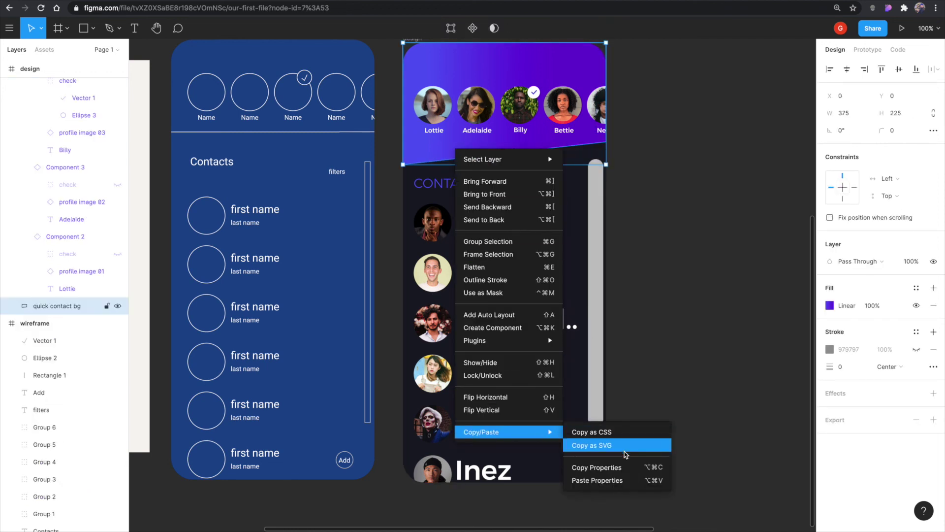
click(574, 446)
click(597, 238)
right_click(601, 237)
mouse_move(654, 511)
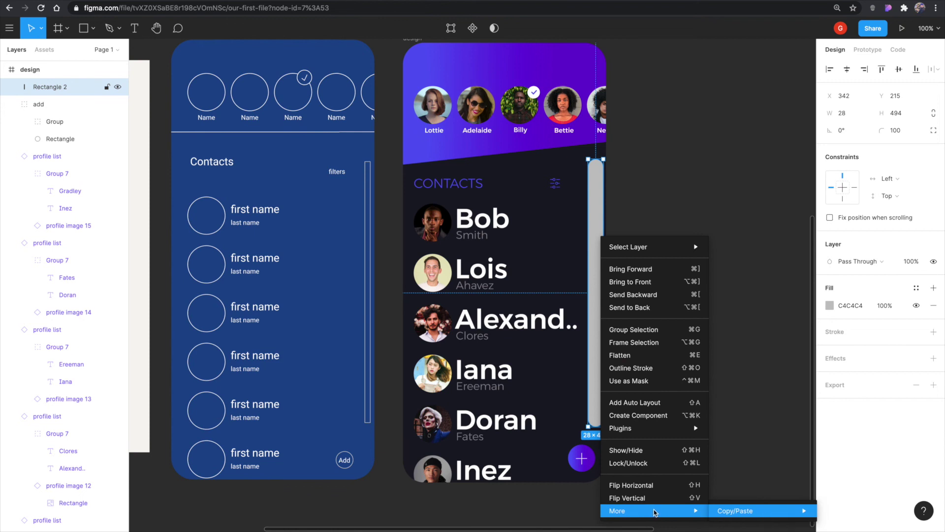
mouse_move(746, 511)
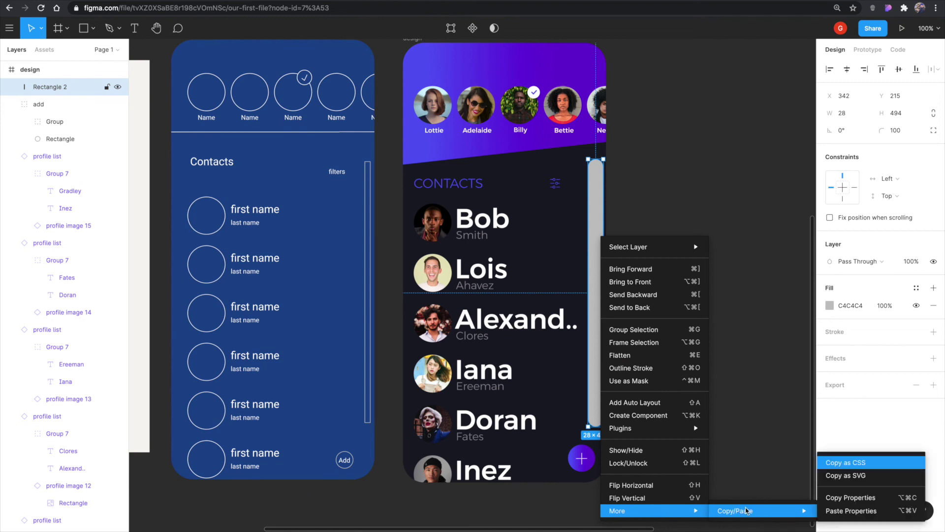
click(854, 510)
click(679, 393)
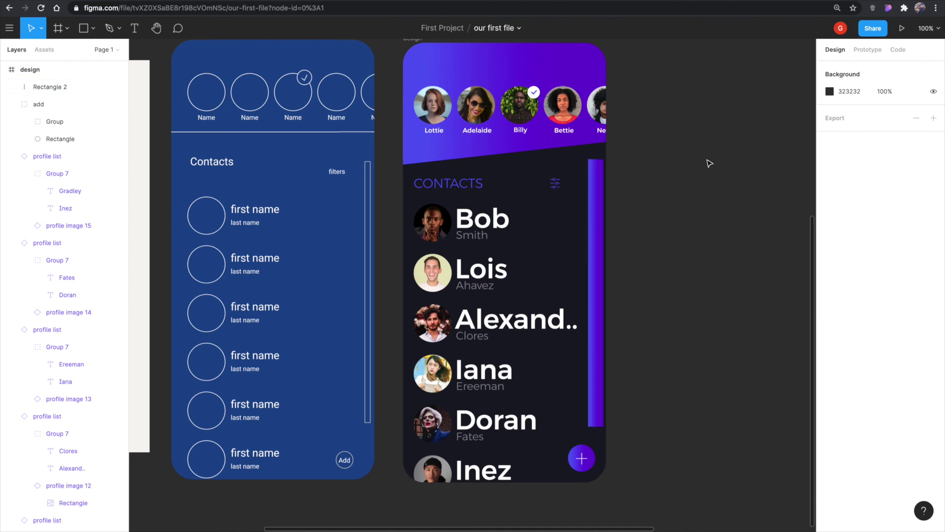
Try a corner radius of 100 on the gradient bar and undo both the radius and the pasted properties.
click(596, 162)
click(900, 132)
text(100)
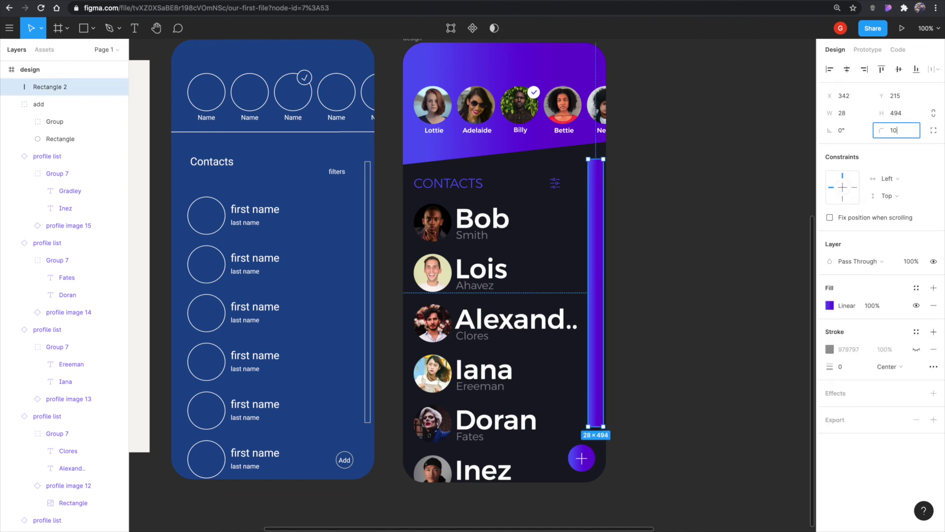
key(Tab)
key(ctrl+z)
key(ctrl+z)
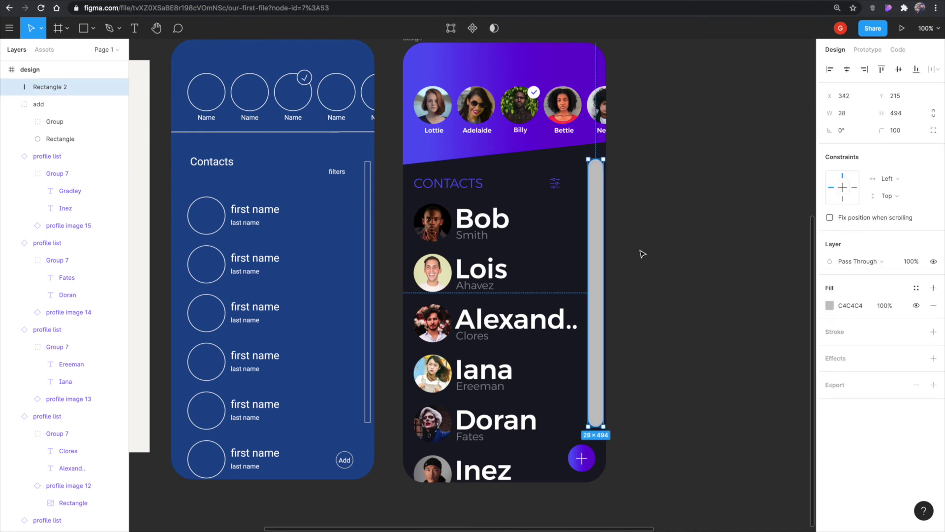
Copy only the linear gradient fill of the quick contacts background and paste it onto the grey scroll bar.
click(431, 157)
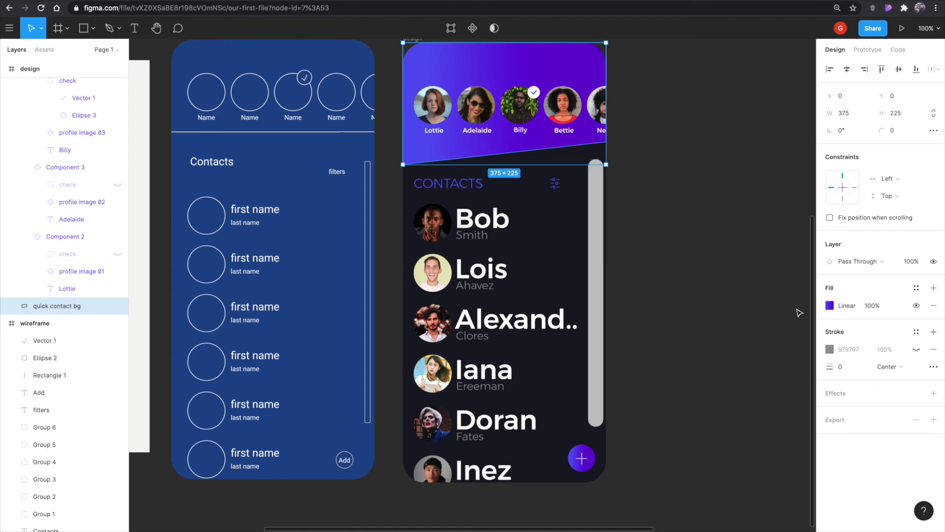
click(820, 306)
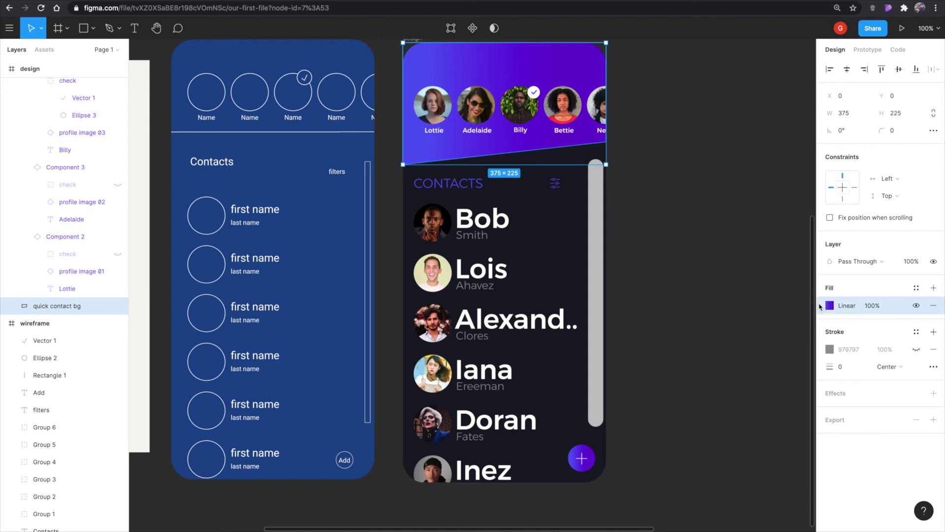
click(597, 288)
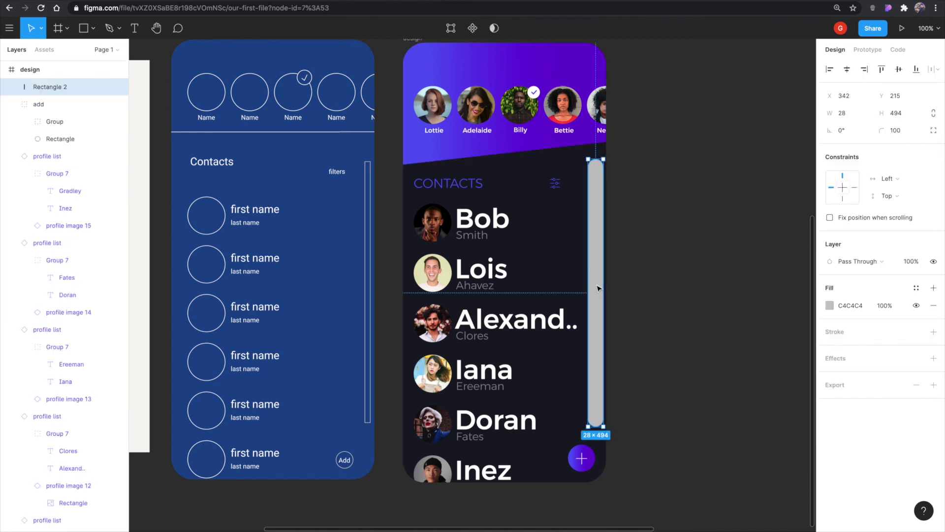
key(ctrl+v)
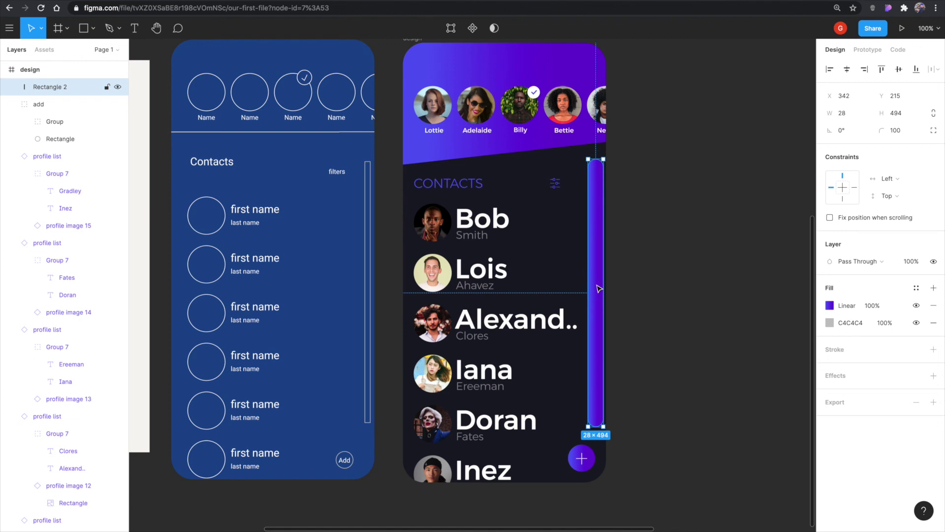
Set the gradient scroll bar's layer opacity to 10%.
click(612, 390)
click(601, 384)
click(610, 400)
click(597, 401)
click(910, 261)
text(10)
key(Tab)
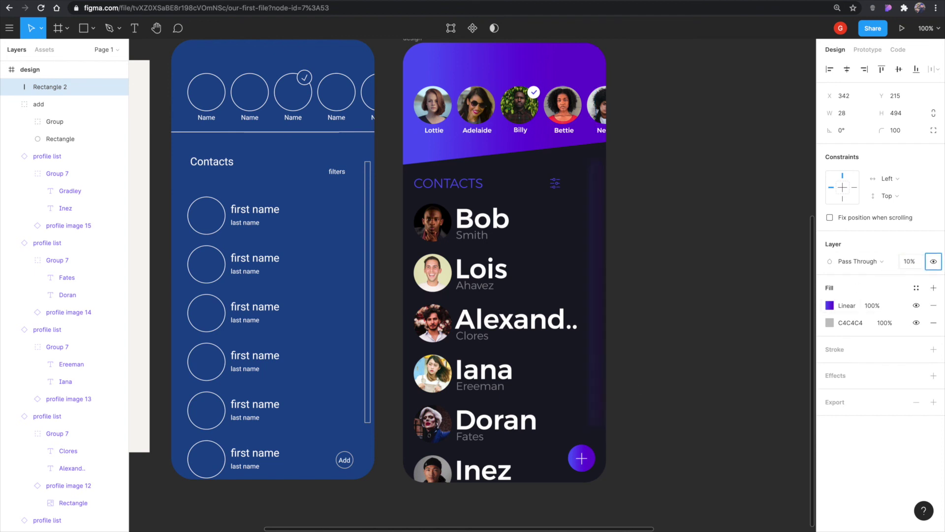
Switch the scroll bar's layer opacity between 100% and 10% to compare both looks, ending at 100%.
click(744, 313)
click(598, 389)
key(0)
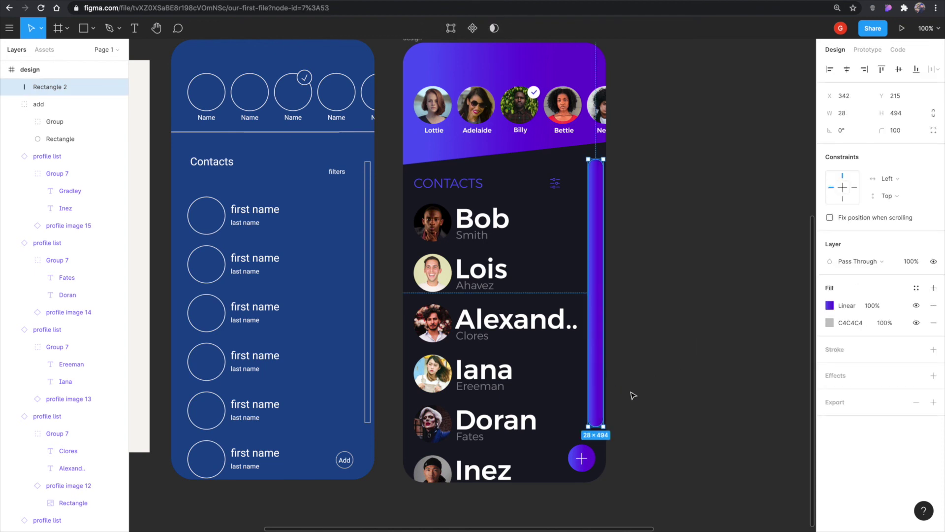
click(631, 394)
click(599, 394)
key(1)
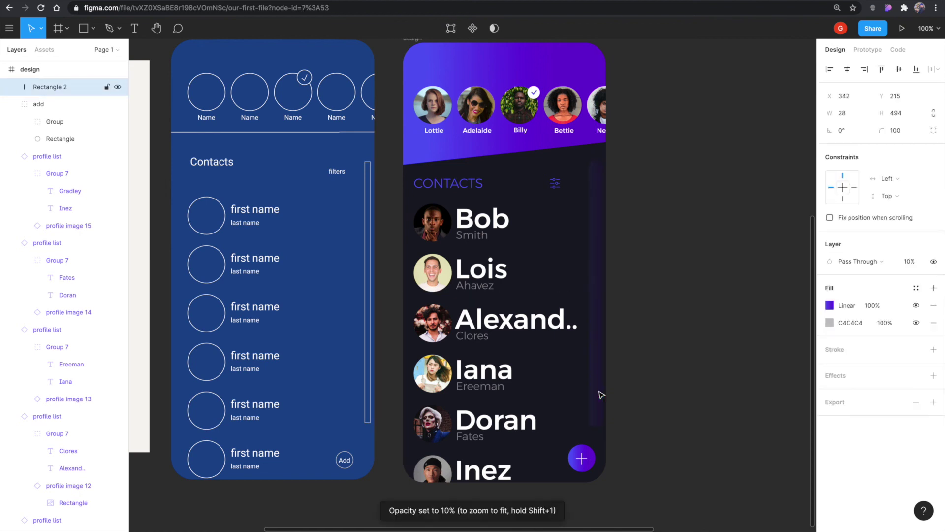
click(664, 388)
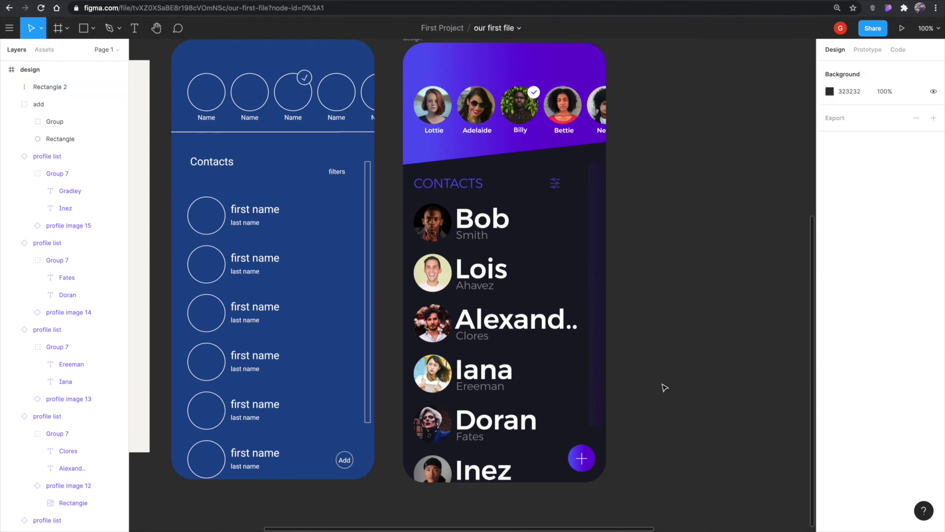
click(600, 377)
click(615, 382)
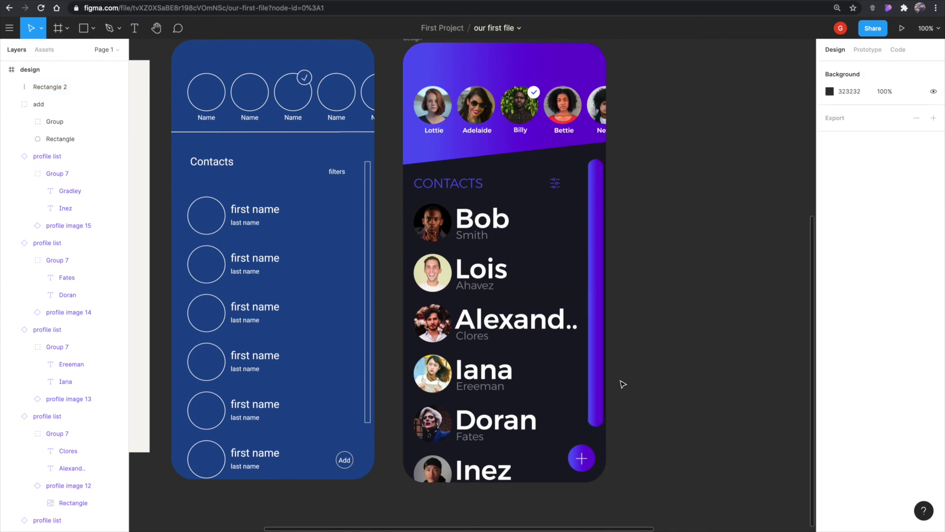
Remove both fills from the scroll bar and give it a single solid fill of 5858F5, copied from its gradient.
click(599, 379)
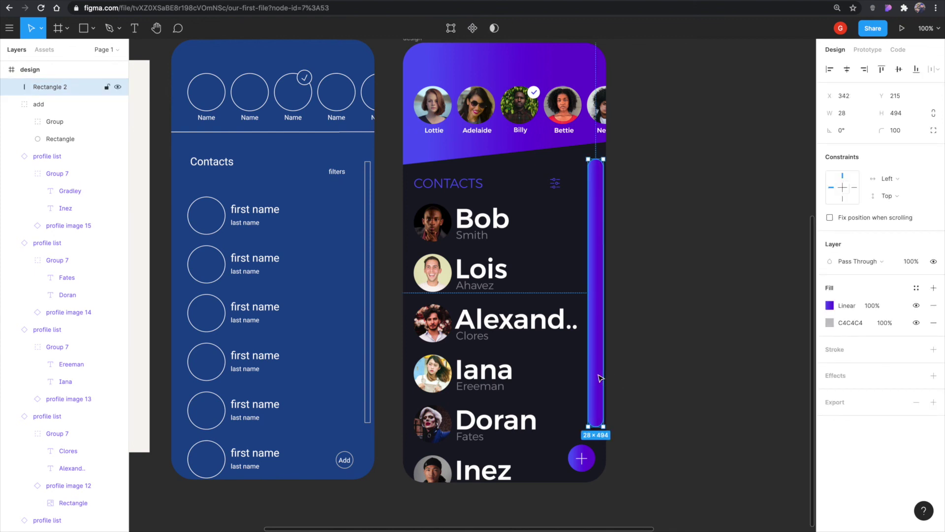
click(847, 305)
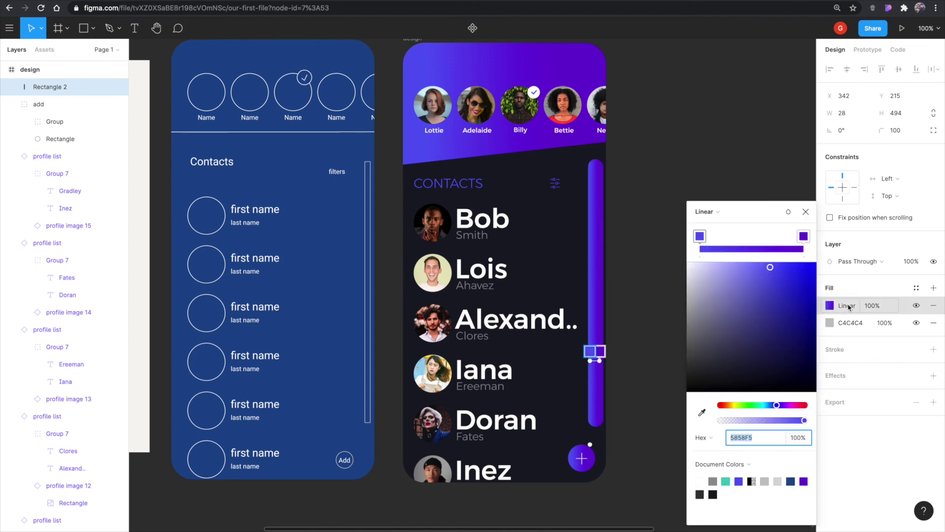
click(933, 305)
click(933, 305)
click(933, 305)
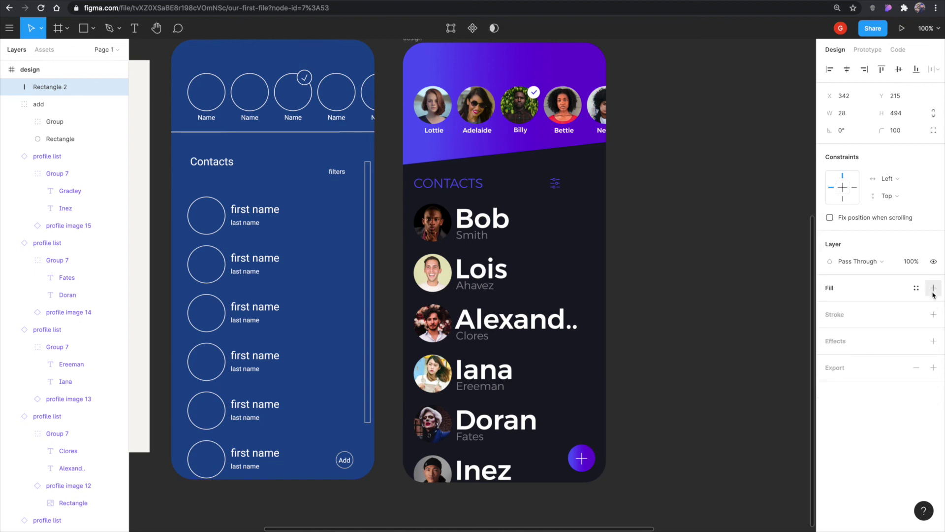
click(933, 288)
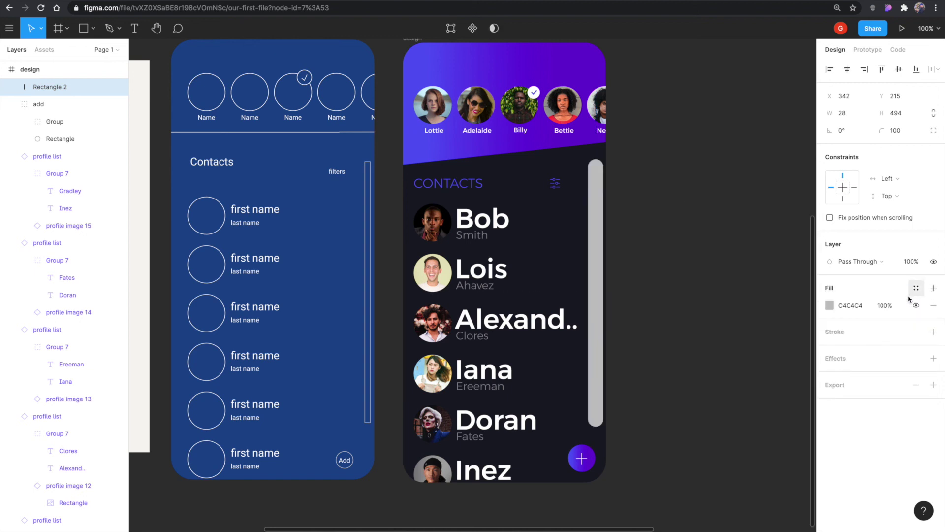
click(850, 307)
key(ctrl+v)
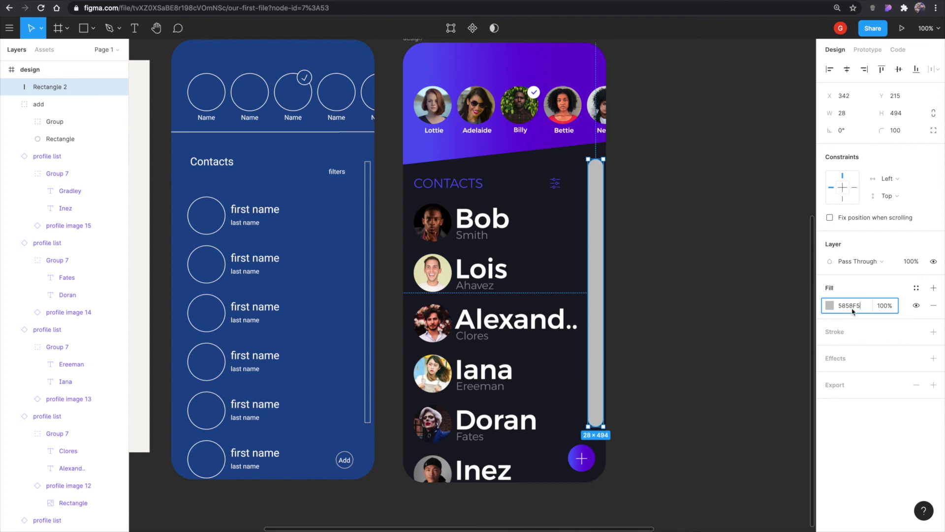
key(Return)
click(670, 369)
Set the solid scroll bar's layer opacity to 10%.
click(599, 391)
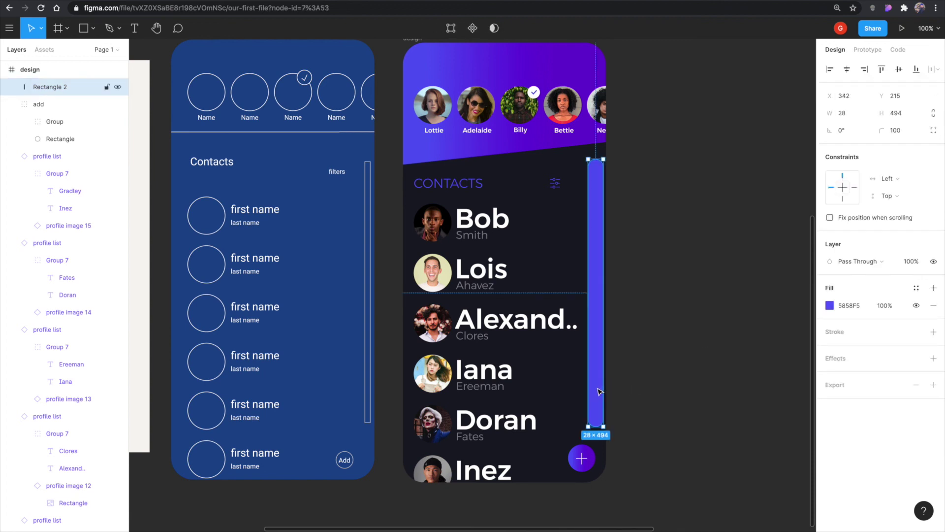
key(1)
click(657, 401)
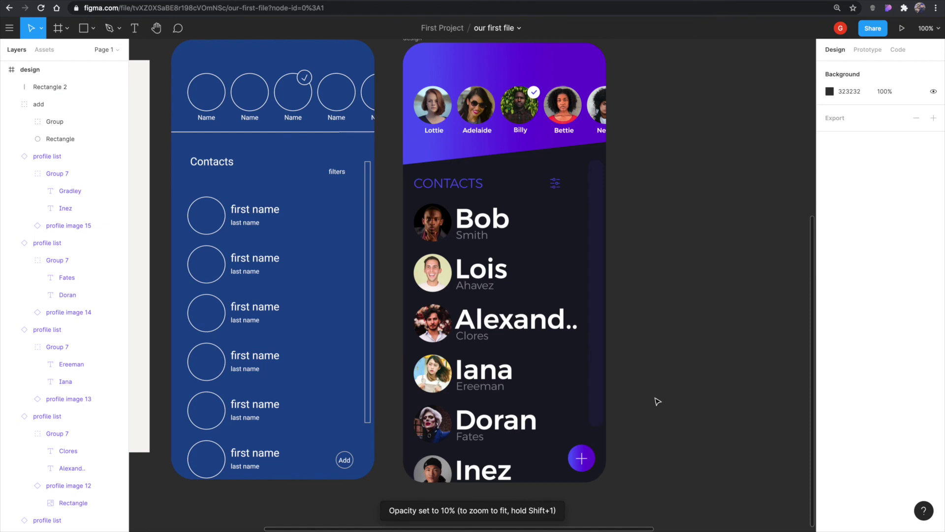
Copy the first quick contact's name label and place the copy in the space between the contact names and the scroll bar.
click(433, 135)
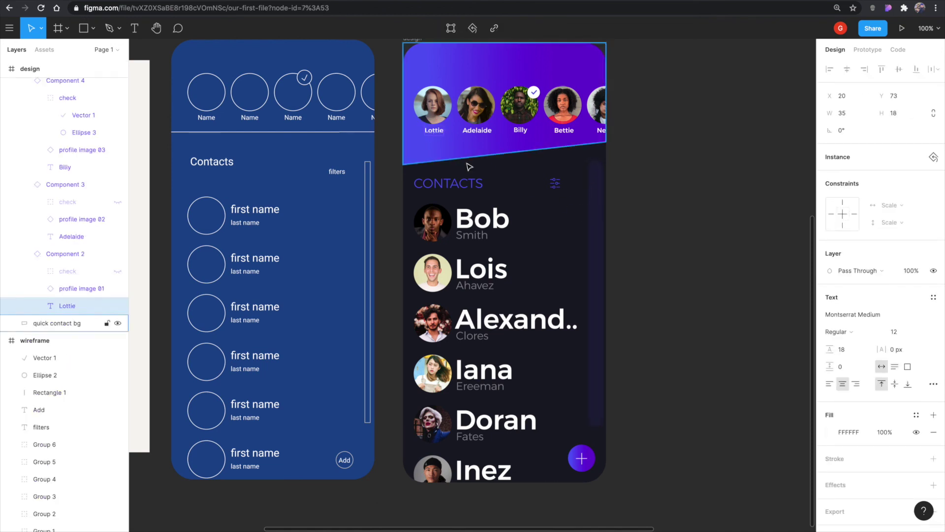
key(Escape)
click(596, 213)
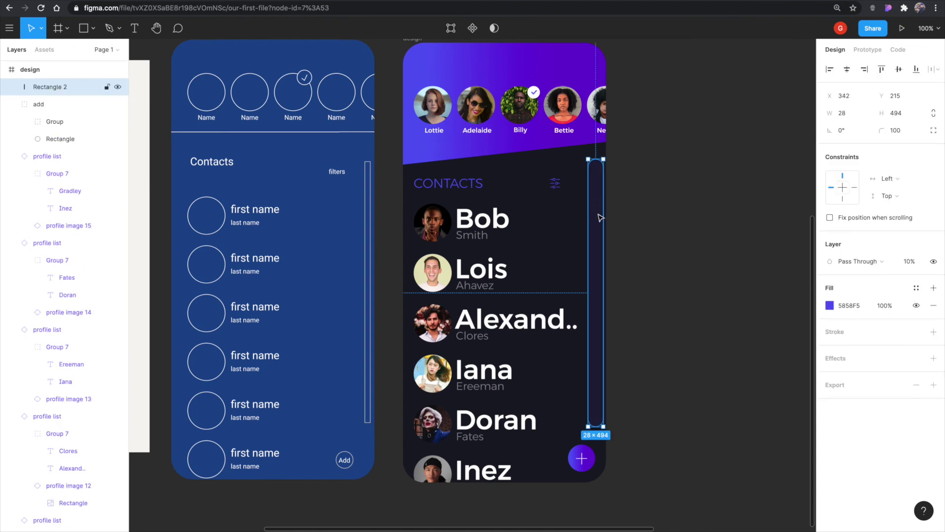
key(ctrl+v)
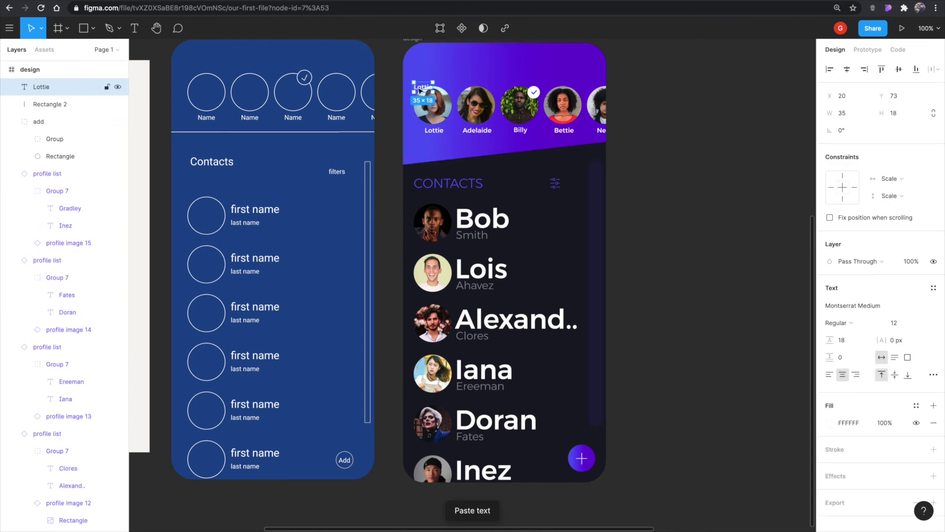
drag(420, 88, 560, 251)
Replace the copied label's text with the letters A to Z, one letter per line.
text(A)
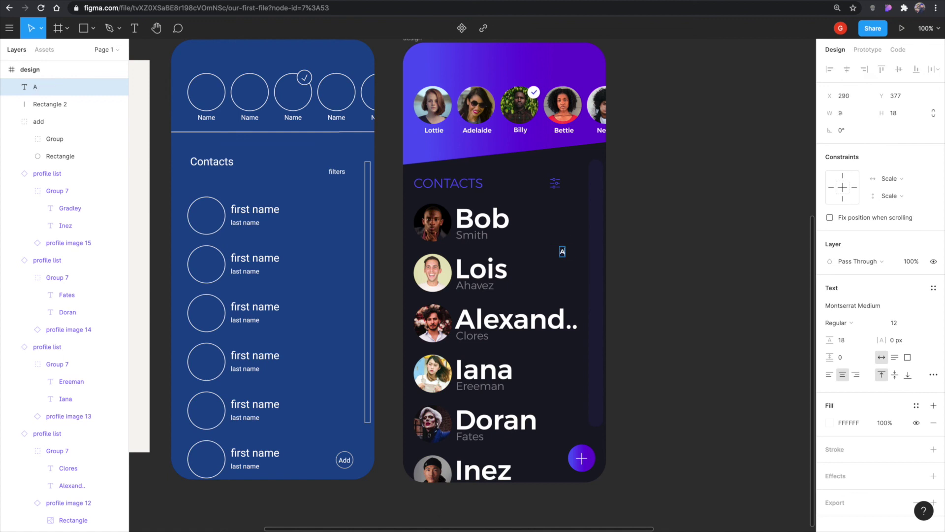
key(Return)
text(B)
key(Return)
text(C)
key(Return)
text(D)
click(651, 289)
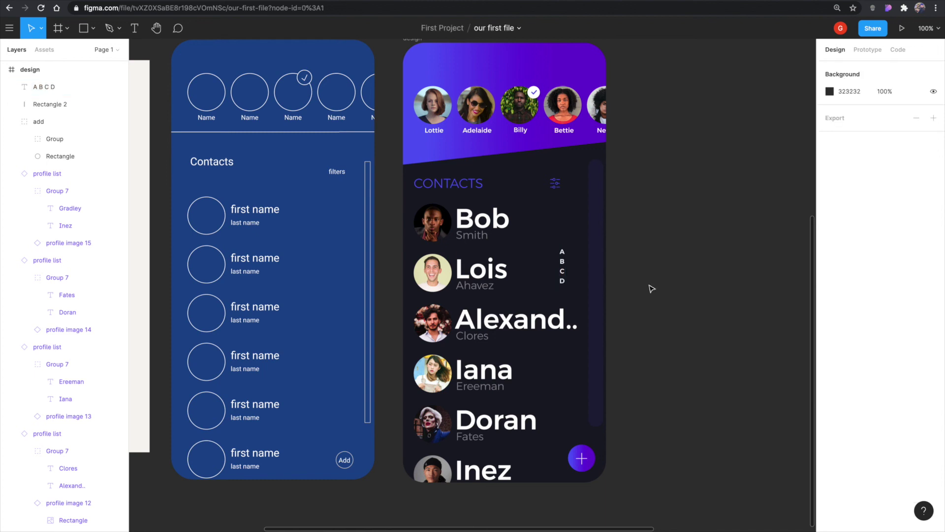
click(564, 269)
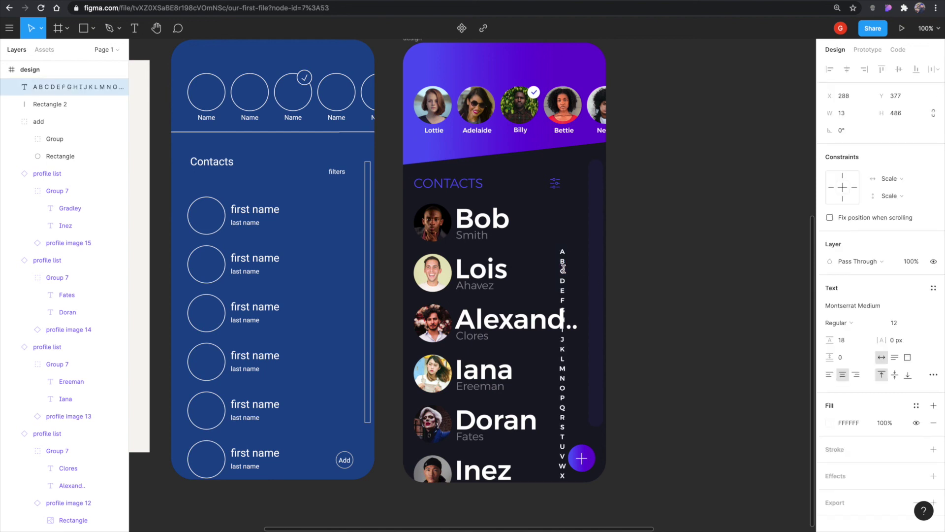
Move the alphabet column onto the scroll bar in the design frame.
drag(564, 358, 597, 274)
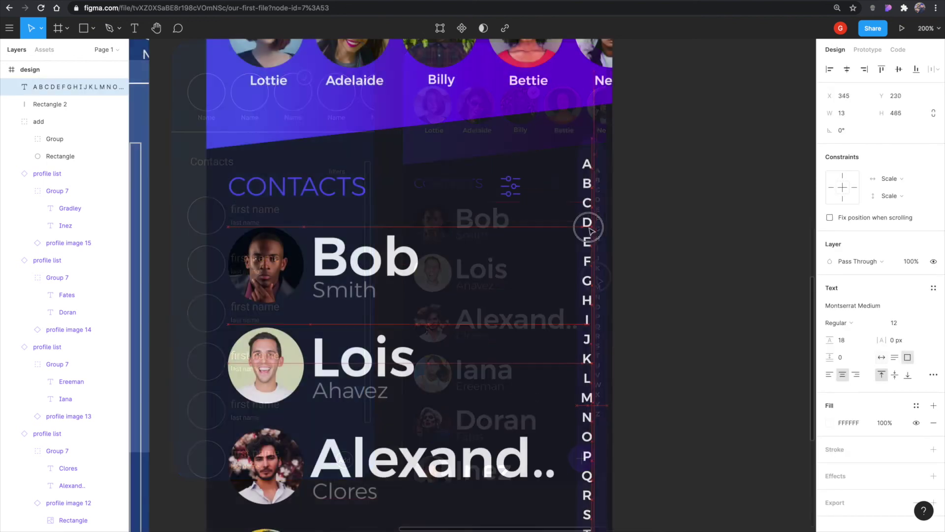
drag(589, 229, 602, 227)
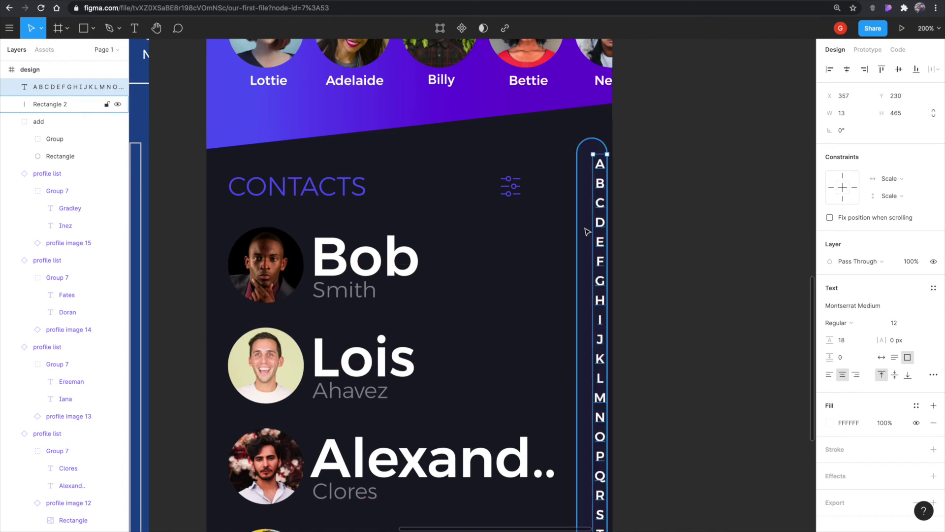
shift+click(587, 231)
click(653, 238)
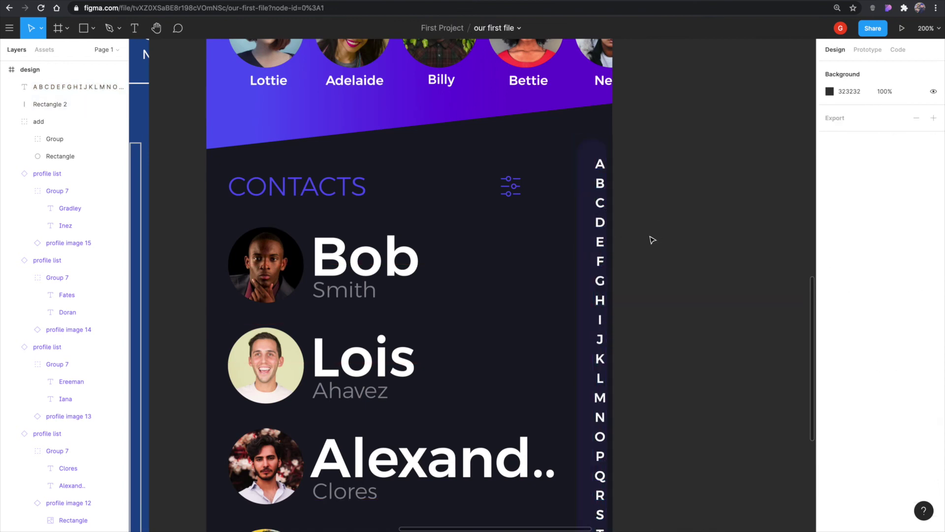
Align the alphabet column and the scroll bar to each other's horizontal and vertical centers.
click(600, 224)
shift+click(587, 223)
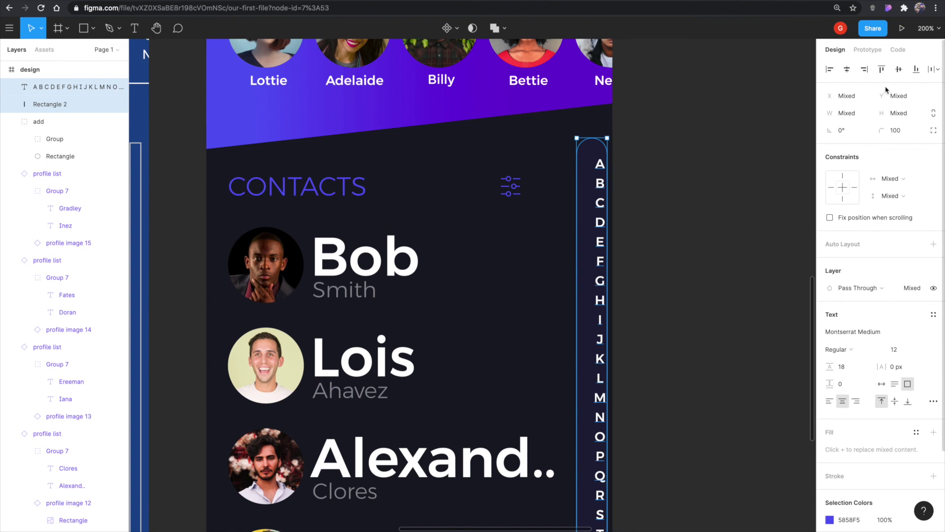
key(shift+0)
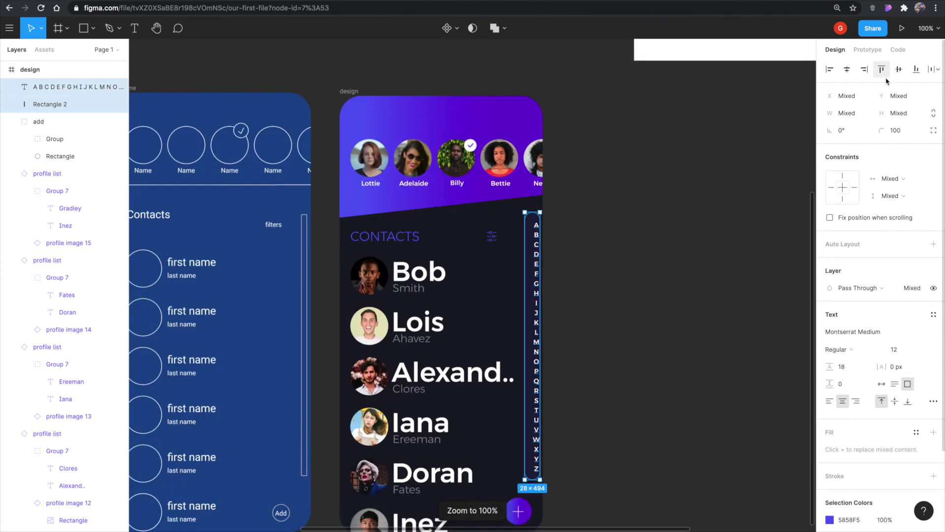
click(847, 70)
click(899, 70)
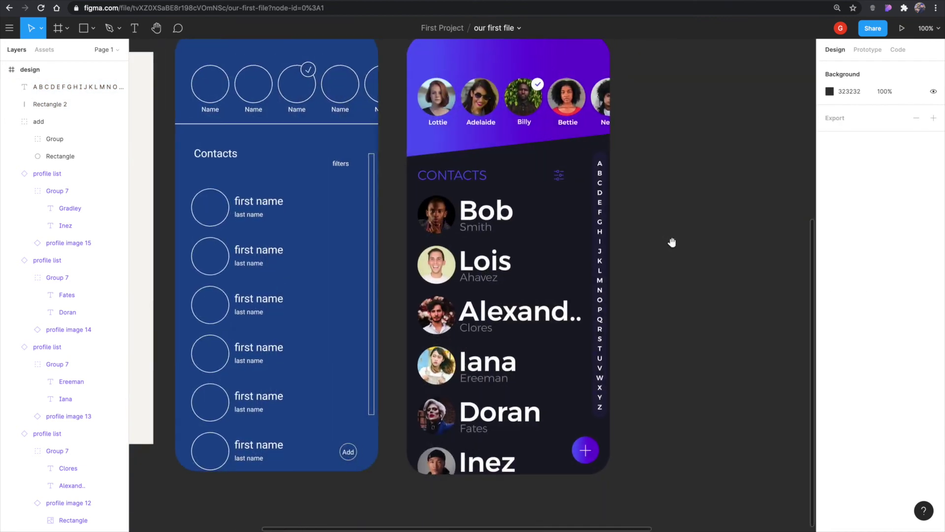
Set the alphabet column's font to Montserrat Light.
click(601, 299)
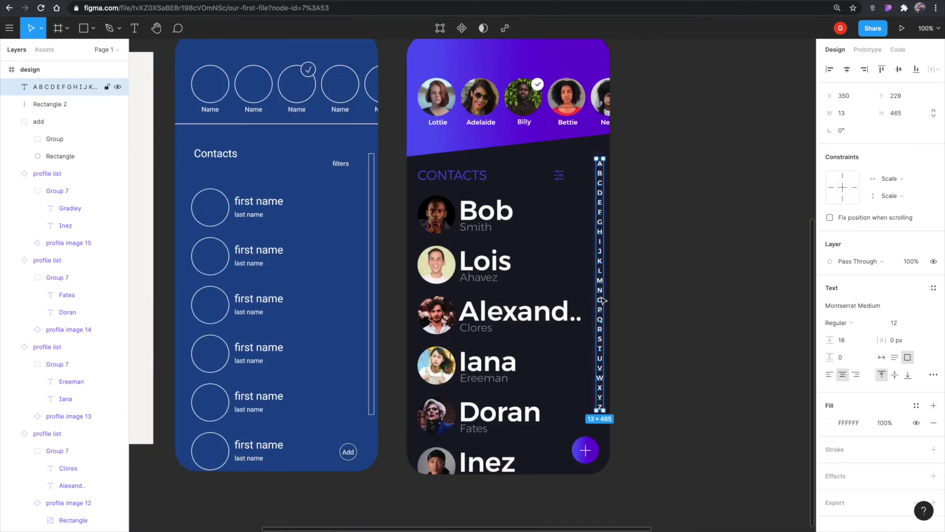
click(935, 309)
click(905, 292)
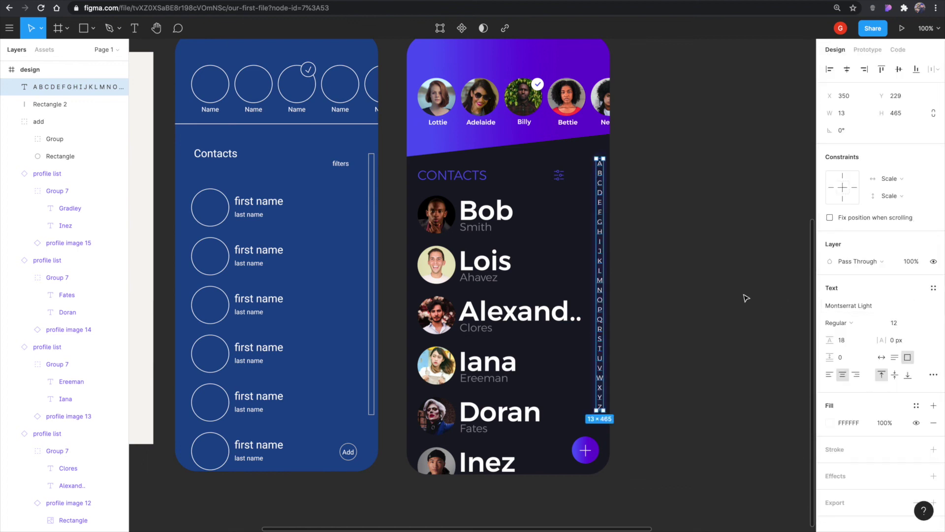
click(699, 296)
Set the name label in the quick contact main component, Component 1, to Montserrat Light.
scroll(680, 336, right, 3)
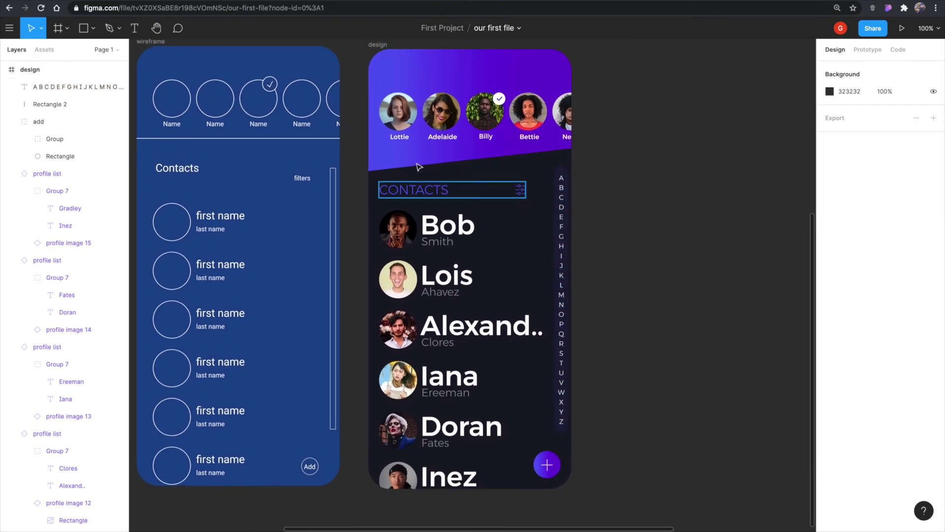
click(398, 138)
scroll(640, 143, up, 5)
scroll(639, 143, right, 4)
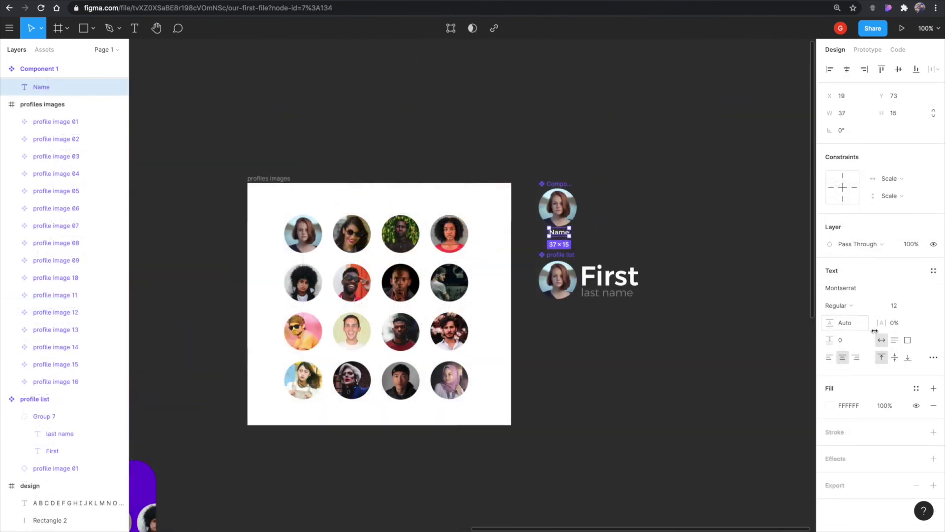
click(934, 289)
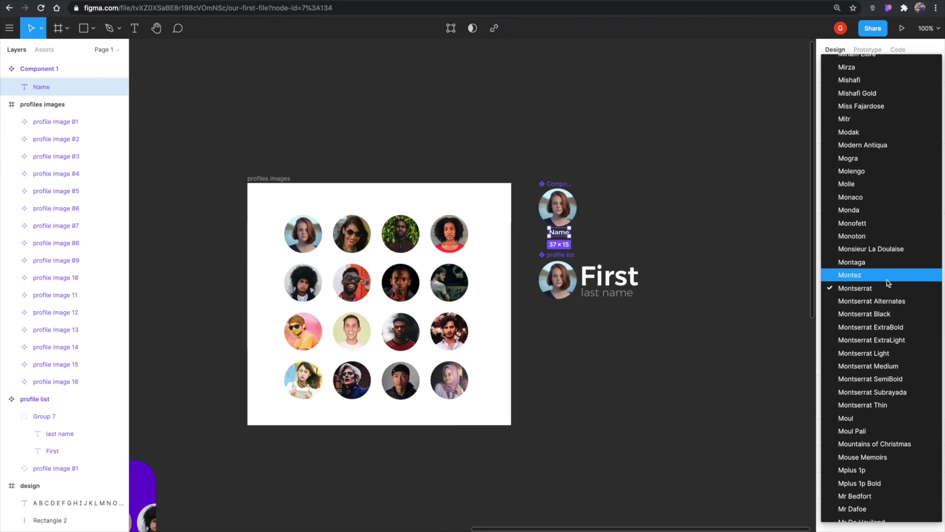
click(896, 352)
click(524, 411)
scroll(487, 422, down, 6)
scroll(487, 422, left, 8)
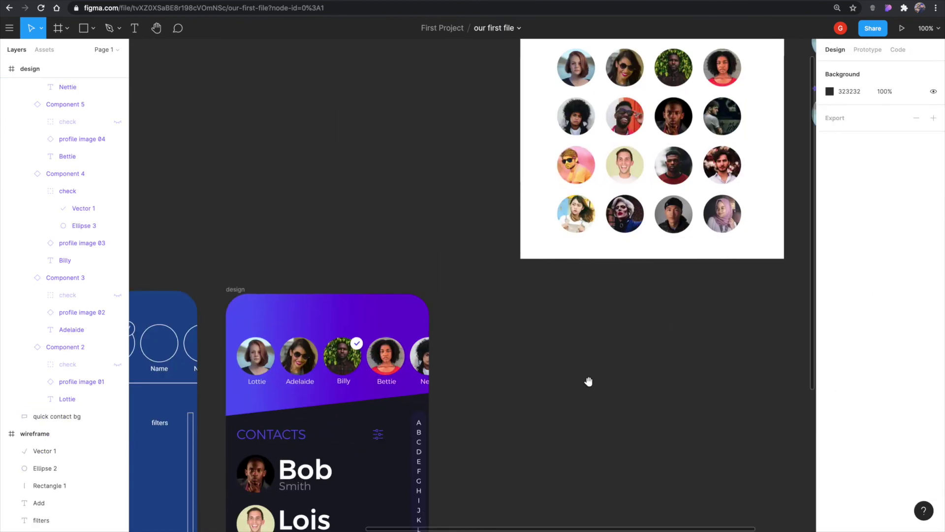
scroll(663, 280, down, 5)
scroll(671, 234, left, 2)
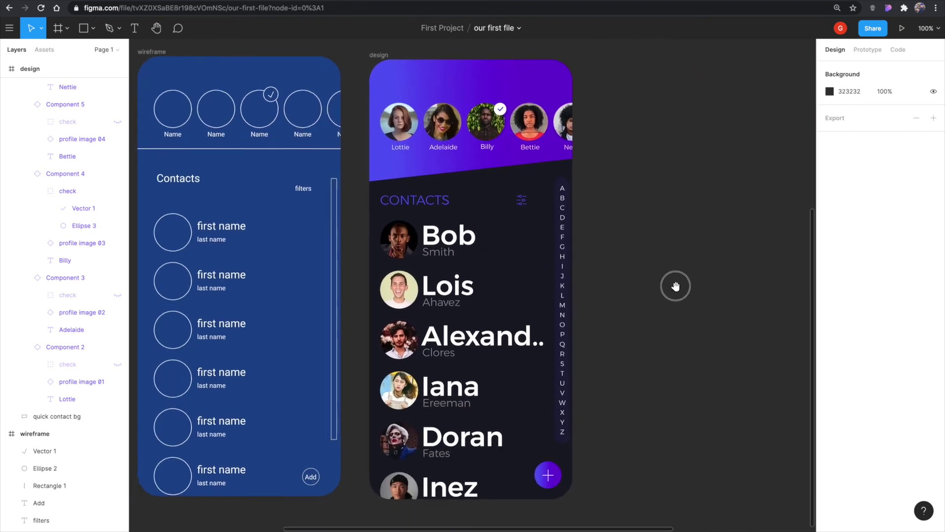
drag(604, 316, 588, 367)
mouse_move(589, 325)
mouse_down()
mouse_move(625, 331)
mouse_move(594, 318)
mouse_up()
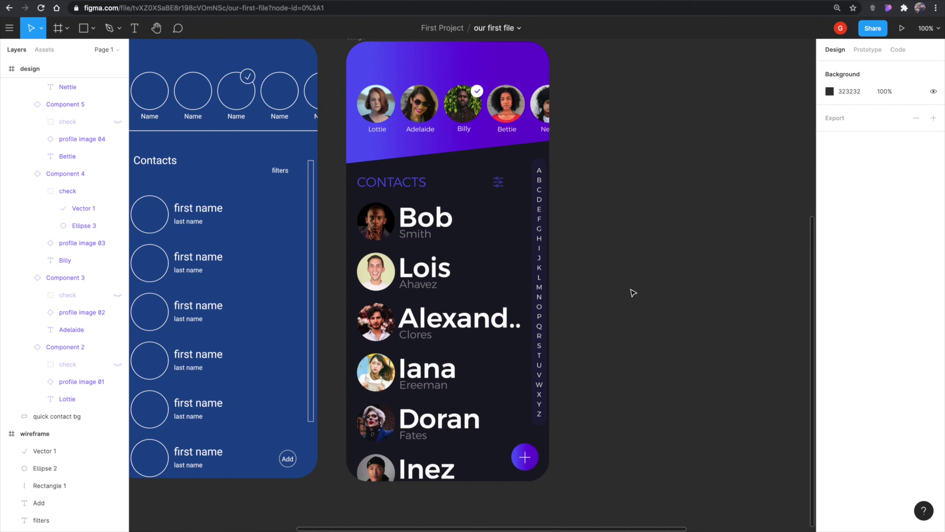